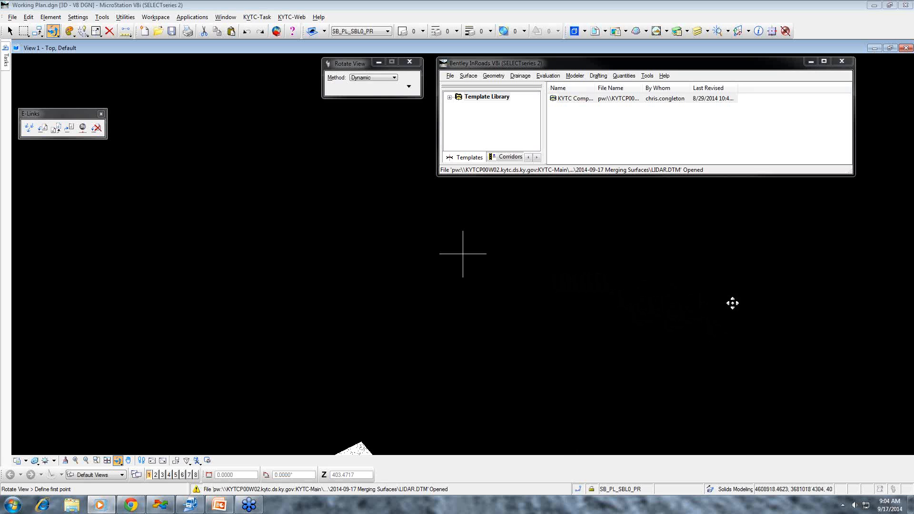
# - Start a copy of the EX SURVEY 07 01 13 surface and name it Copy Ex Survey
pyautogui.click(528, 158)
pyautogui.click(528, 157)
pyautogui.click(528, 157)
pyautogui.click(462, 157)
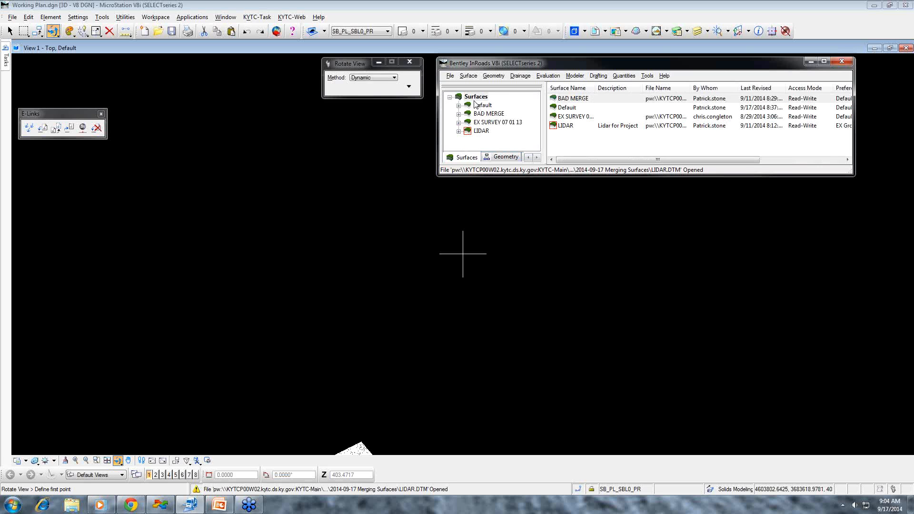
pyautogui.click(497, 123)
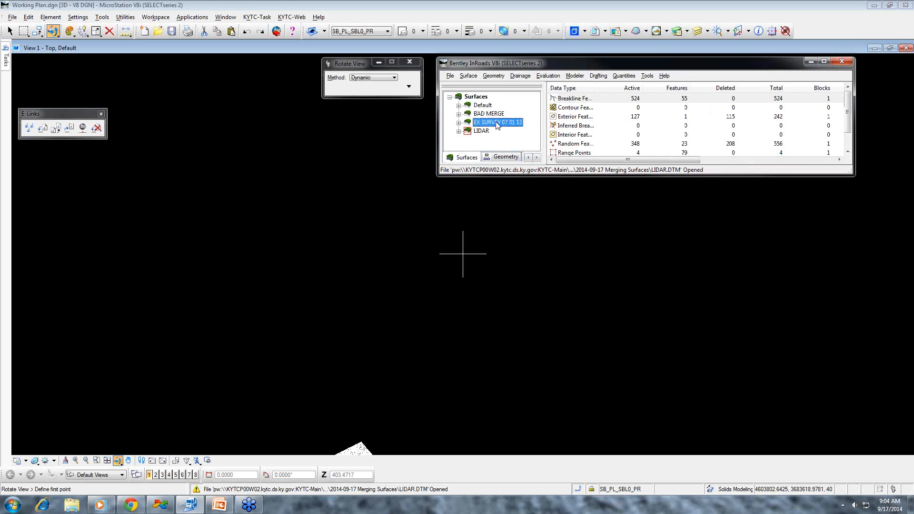
pyautogui.rightClick(497, 124)
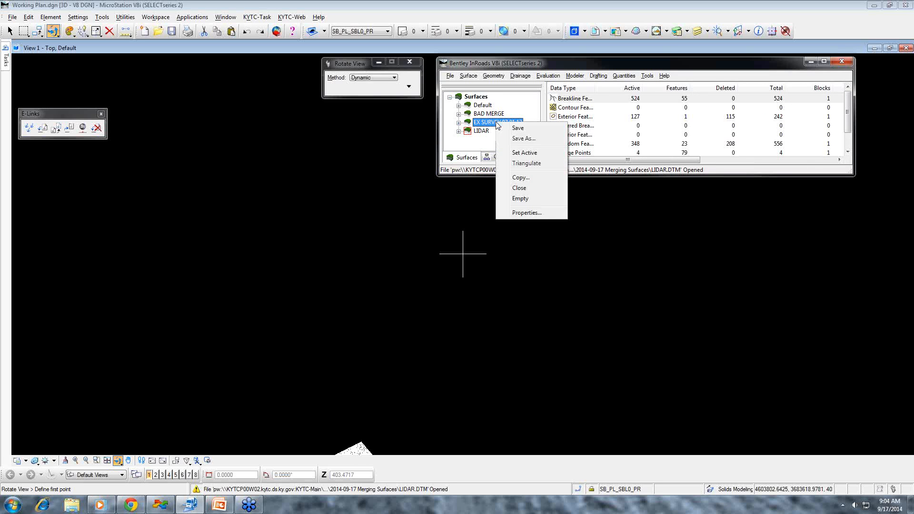
pyautogui.click(518, 178)
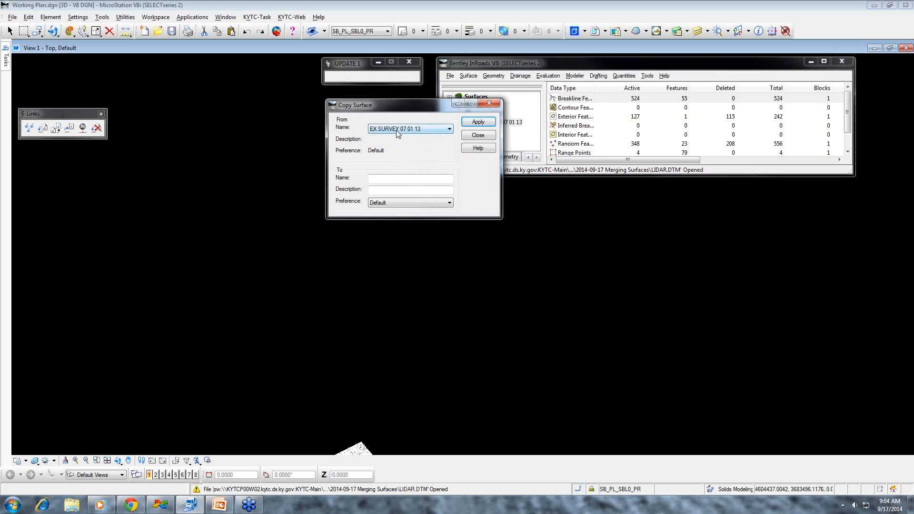
pyautogui.click(384, 178)
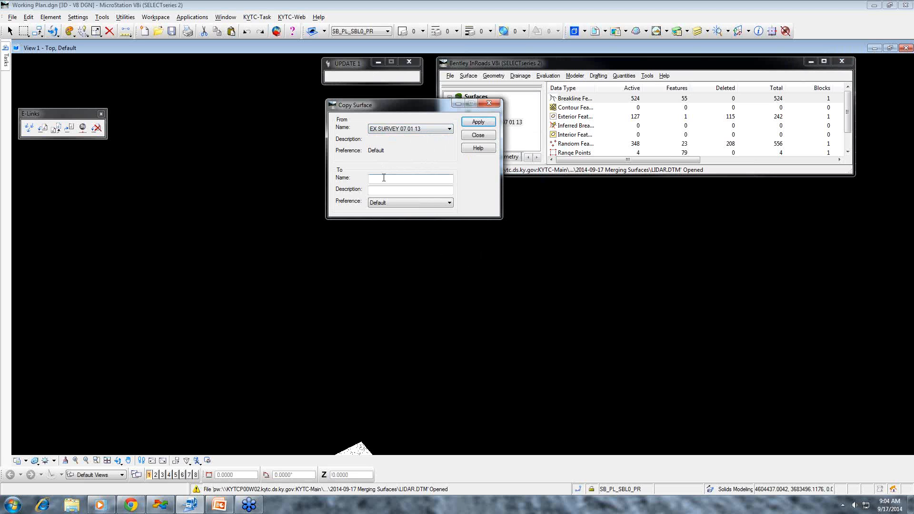
pyautogui.write('Copy Ex Survey')
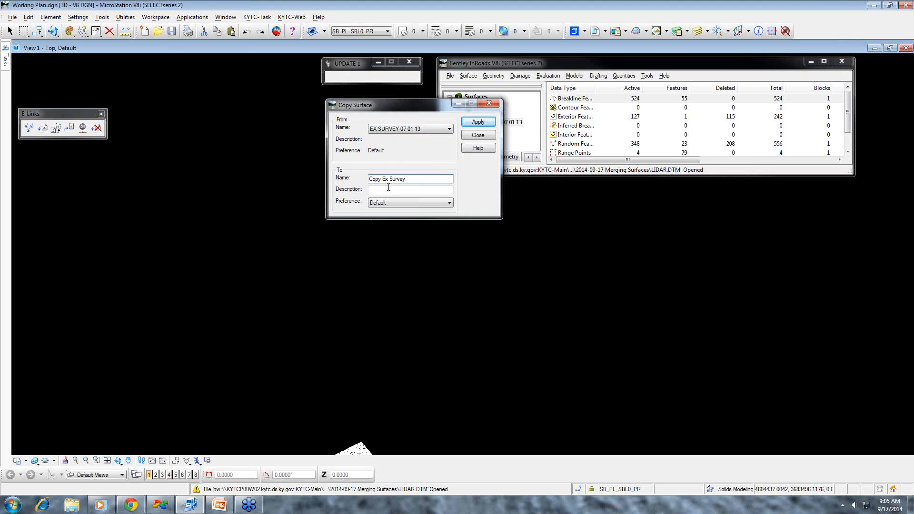
# - Describe the survey copy as "Copy of Existing Survey", set its preference to EX Ground, and create it
pyautogui.click(389, 188)
pyautogui.write('Copy of Existing Survey')
pyautogui.press('Tab')
pyautogui.click(393, 202)
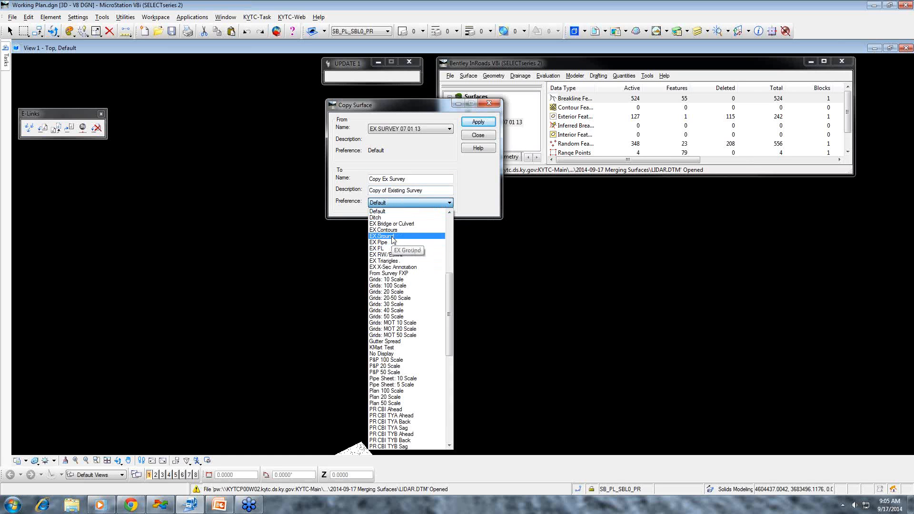
pyautogui.click(404, 224)
pyautogui.click(478, 122)
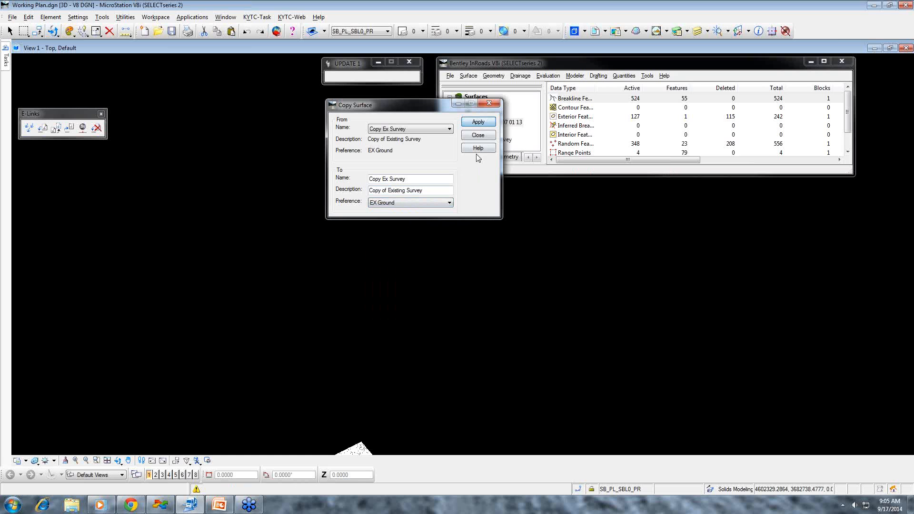
pyautogui.click(479, 136)
# - Copy the LIDAR surface to a new surface named Copy Lidar with the EX Ground preference
pyautogui.click(482, 131)
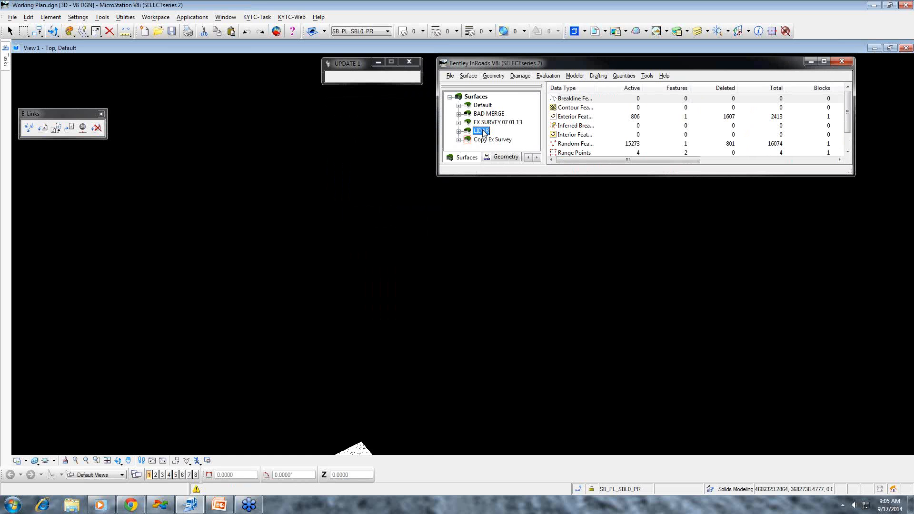
pyautogui.rightClick(484, 133)
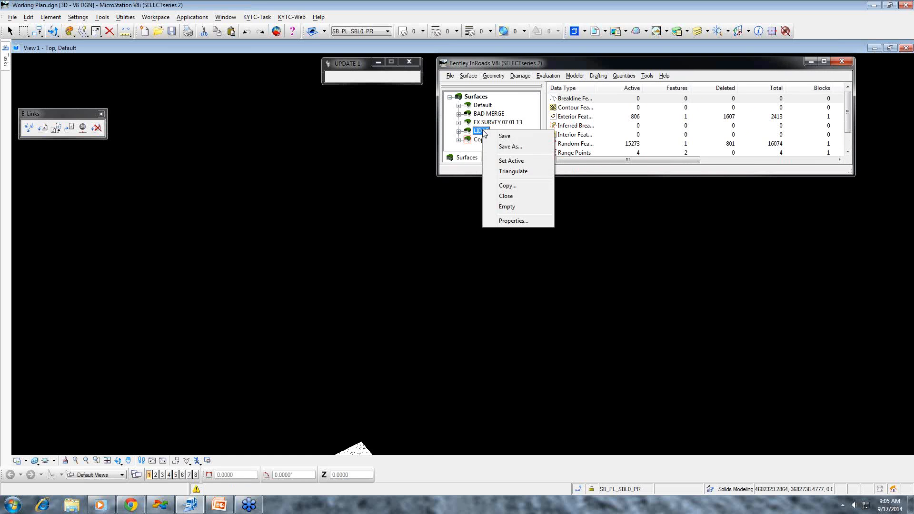
pyautogui.click(507, 185)
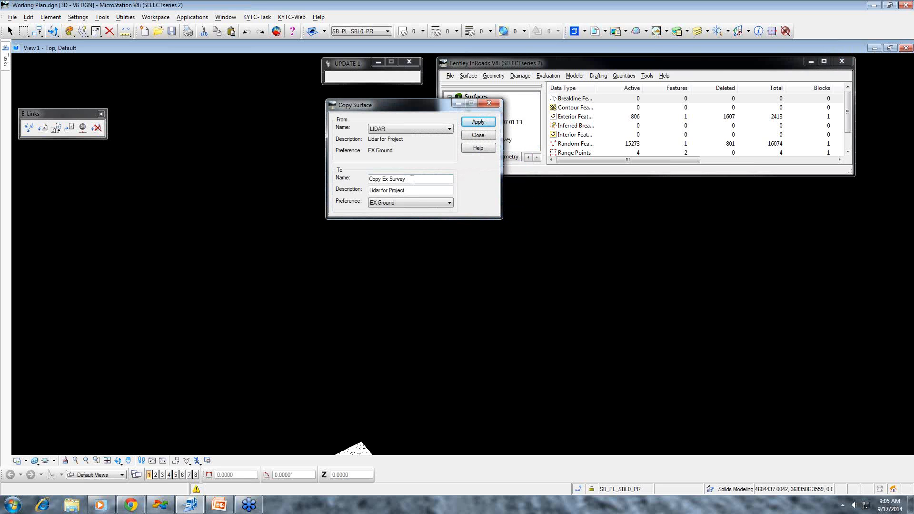
pyautogui.moveTo(412, 179); pyautogui.dragTo(383, 177)
pyautogui.write('Lidar')
pyautogui.click(392, 203)
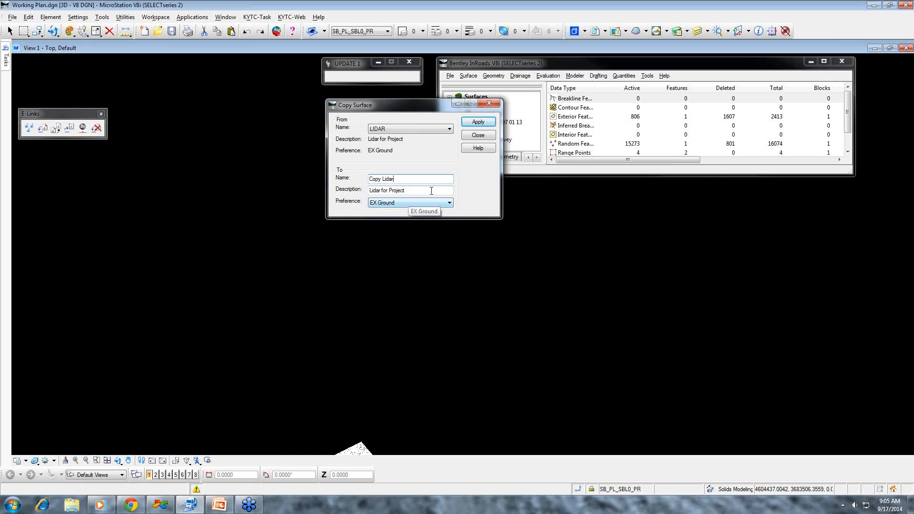
pyautogui.click(478, 122)
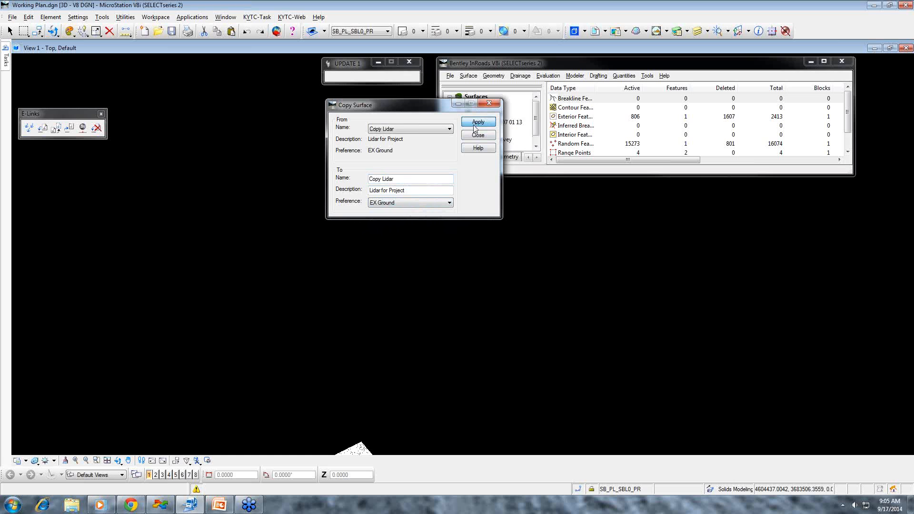
pyautogui.click(478, 135)
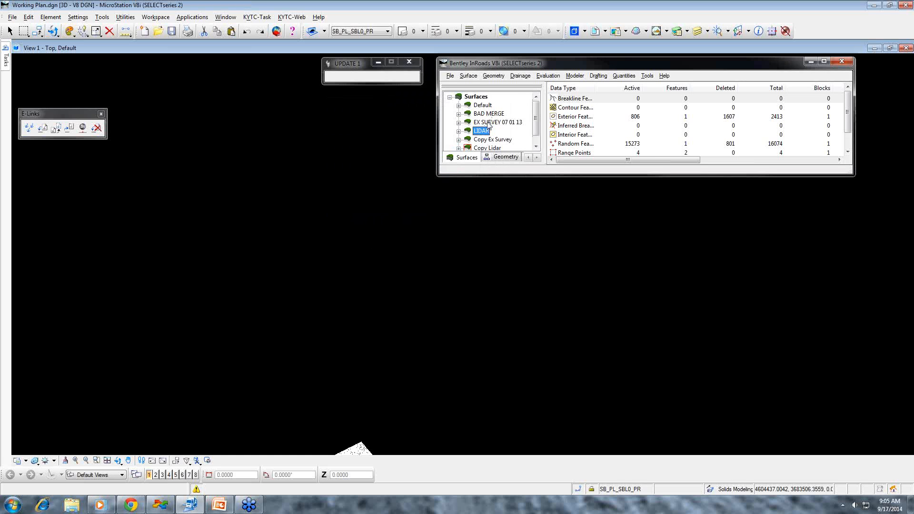
# - Close the original EX SURVEY 07 01 13 surface and free its checked-out document
pyautogui.click(485, 123)
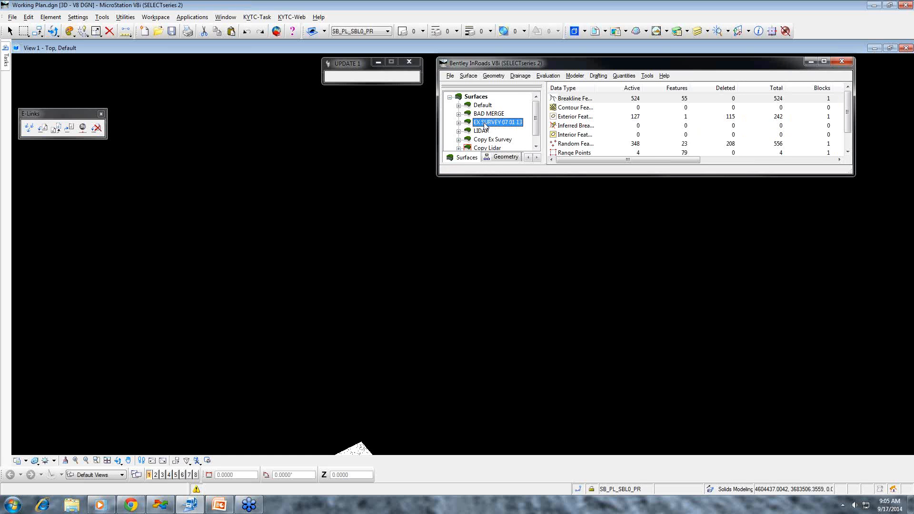
pyautogui.rightClick(486, 124)
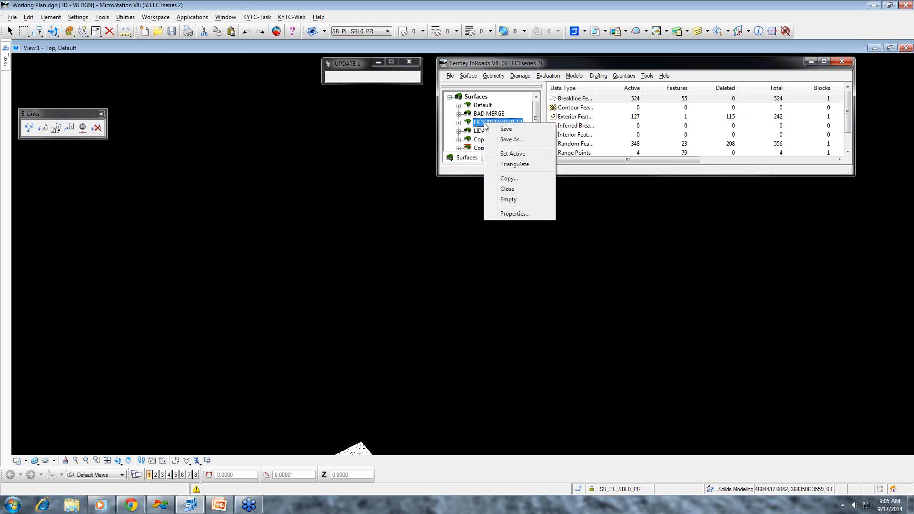
pyautogui.click(508, 189)
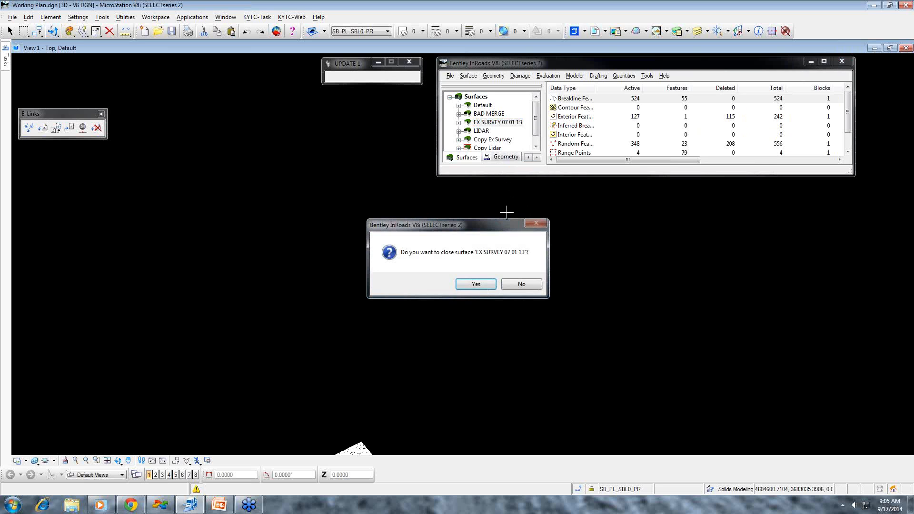
pyautogui.click(476, 285)
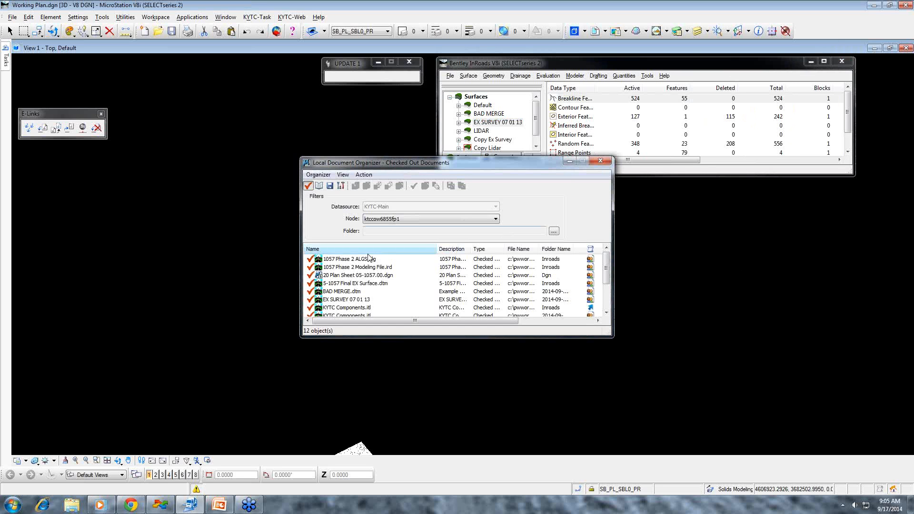
pyautogui.moveTo(606, 275); pyautogui.dragTo(605, 291)
pyautogui.click(349, 276)
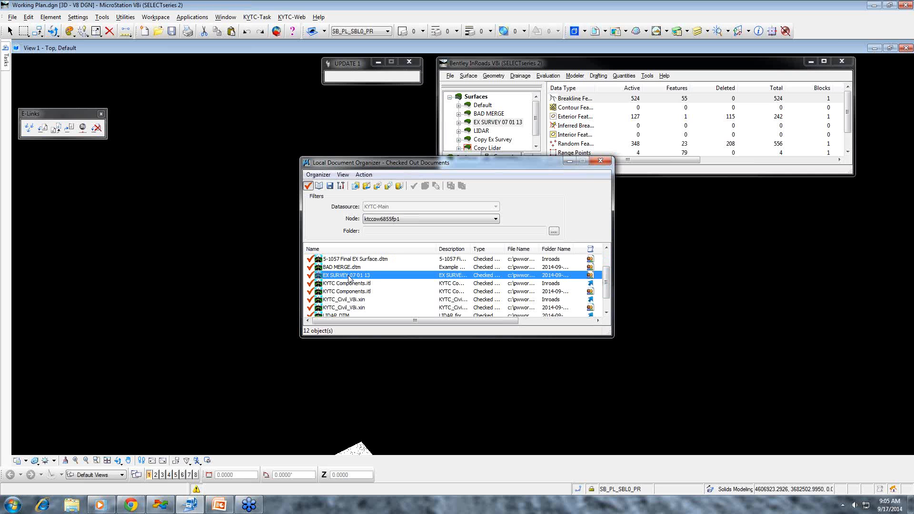
pyautogui.rightClick(349, 276)
pyautogui.click(369, 341)
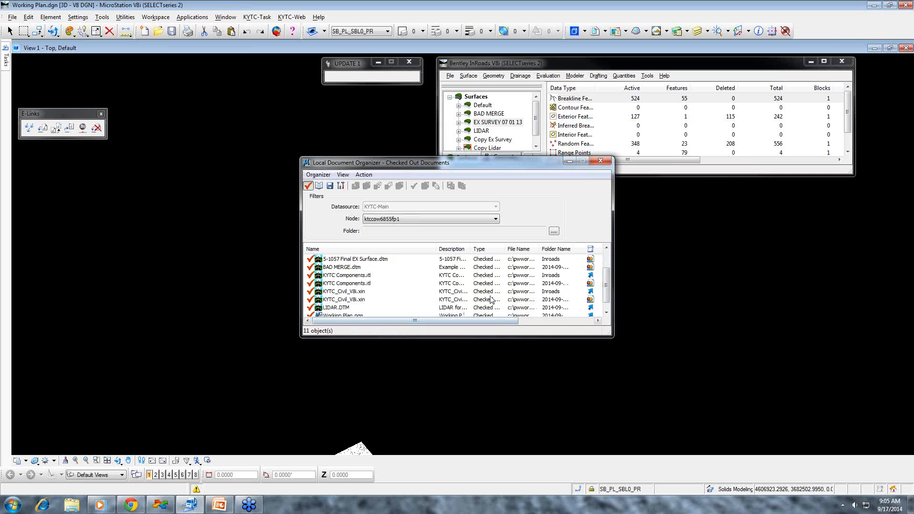
pyautogui.click(600, 161)
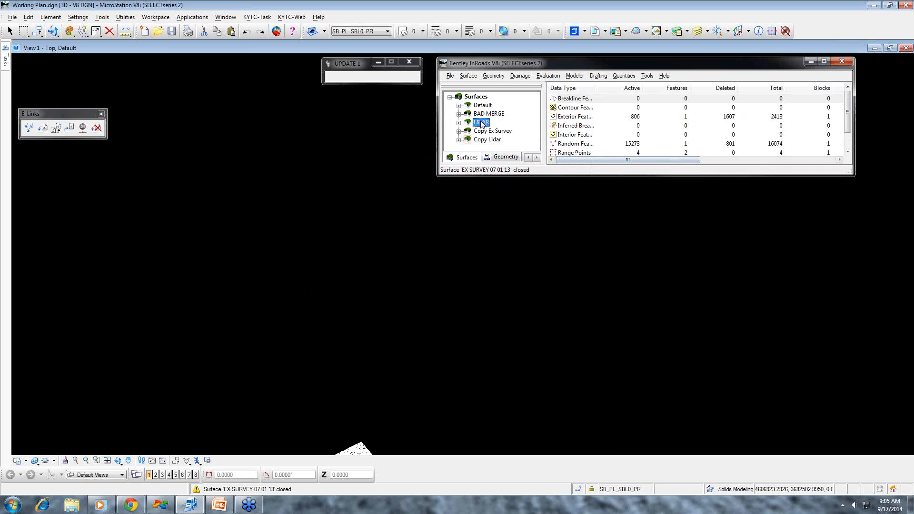
# - Close the original LIDAR surface and free the checked-out LIDAR.DTM document
pyautogui.rightClick(481, 122)
pyautogui.click(505, 187)
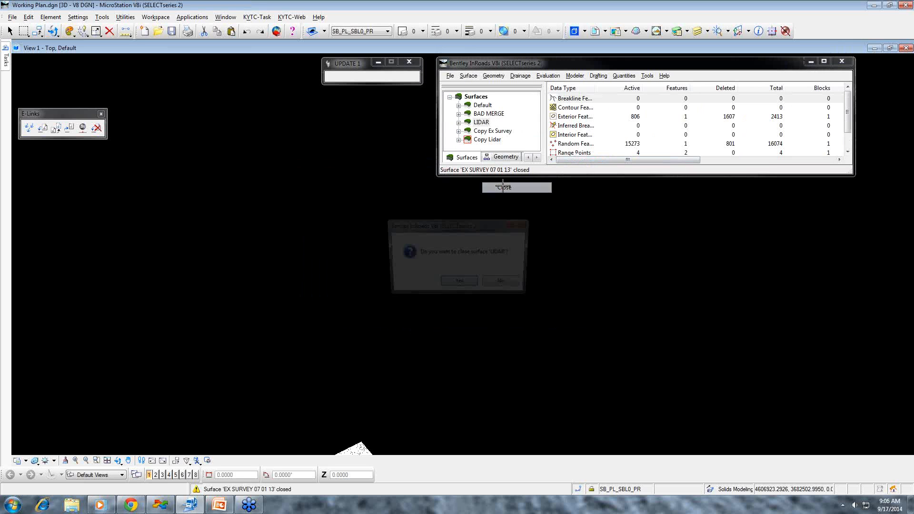
pyautogui.click(462, 283)
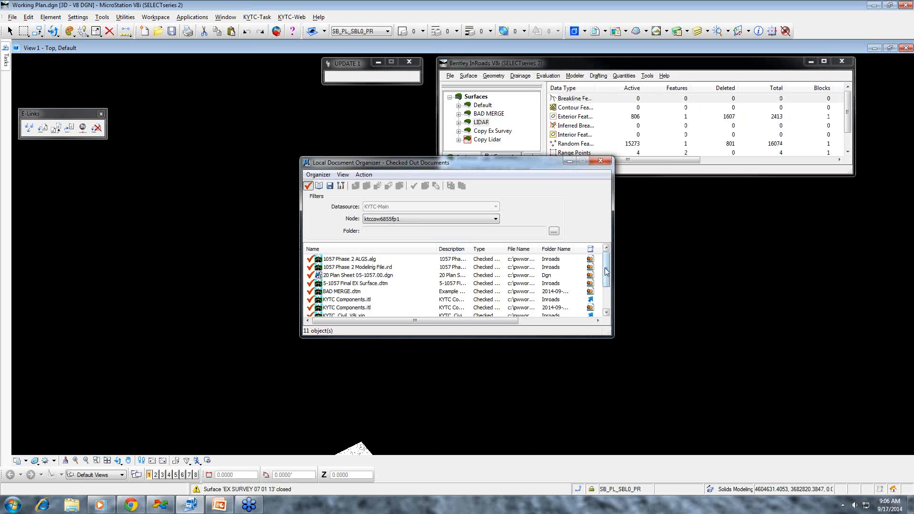
pyautogui.click(604, 295)
pyautogui.rightClick(339, 300)
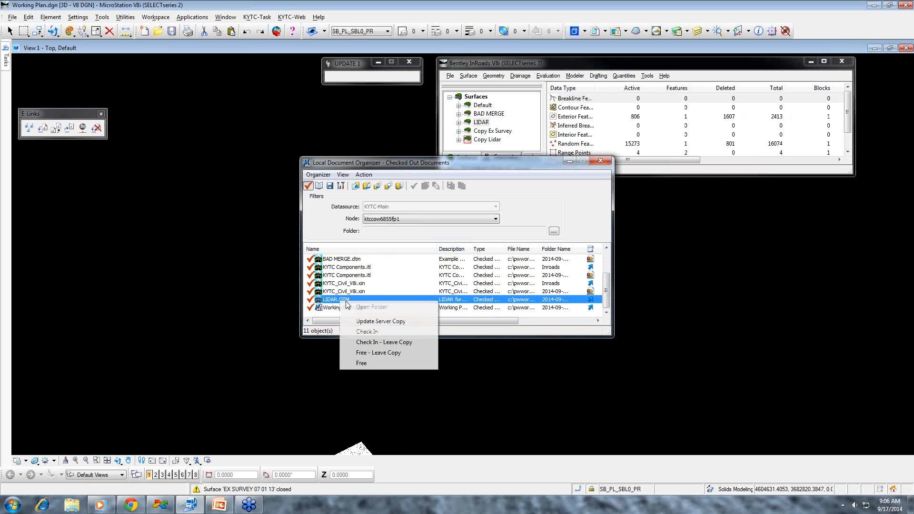
pyautogui.click(363, 365)
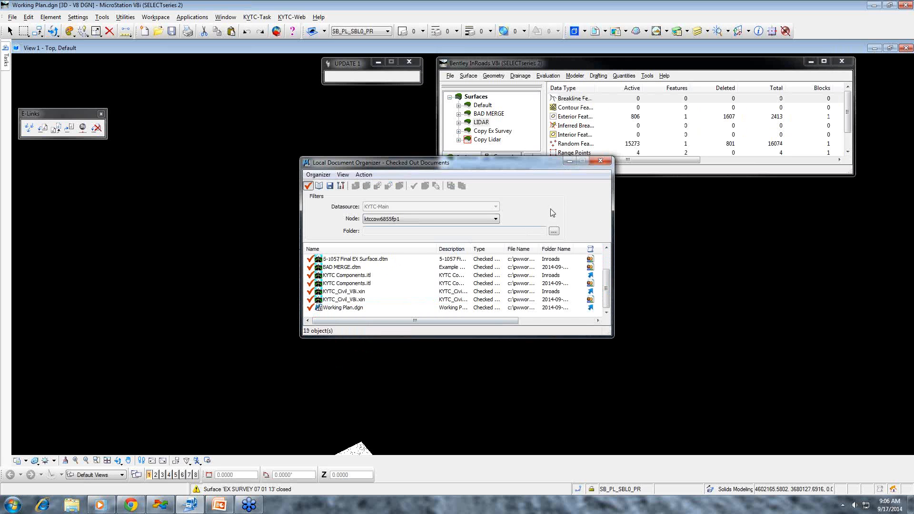
pyautogui.click(600, 161)
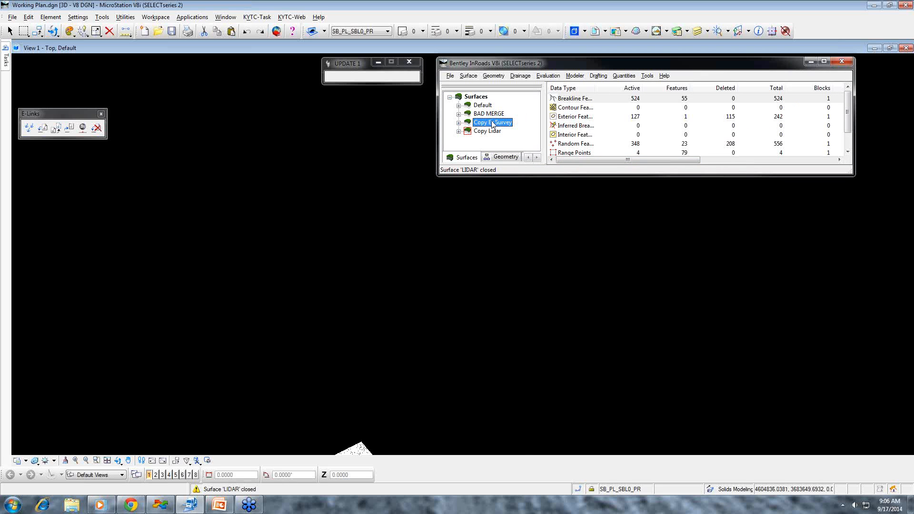
# - Display the perimeter of the Copy Ex Survey surface in the drawing
pyautogui.click(469, 77)
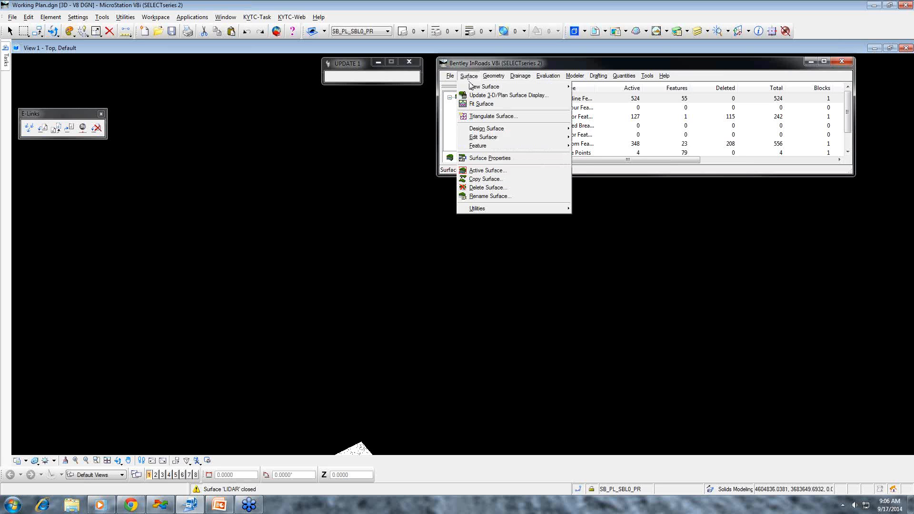
pyautogui.moveTo(475, 86)
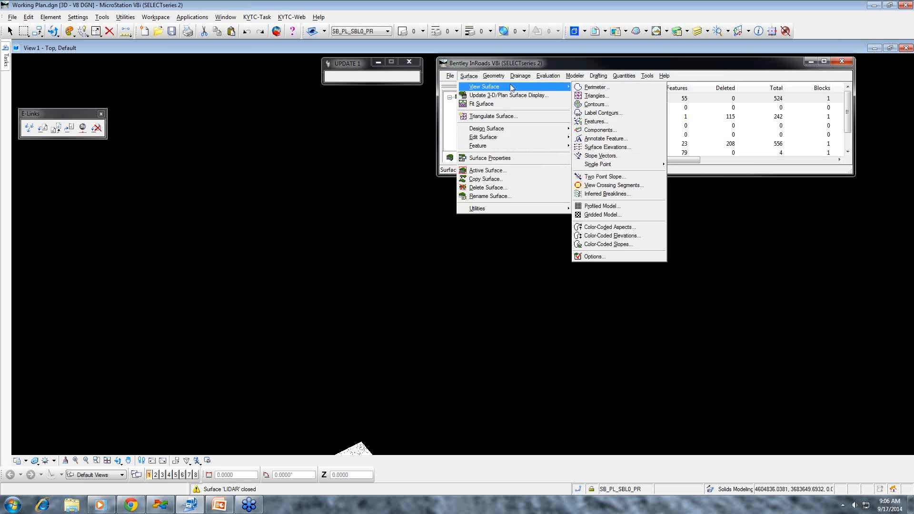
pyautogui.click(594, 88)
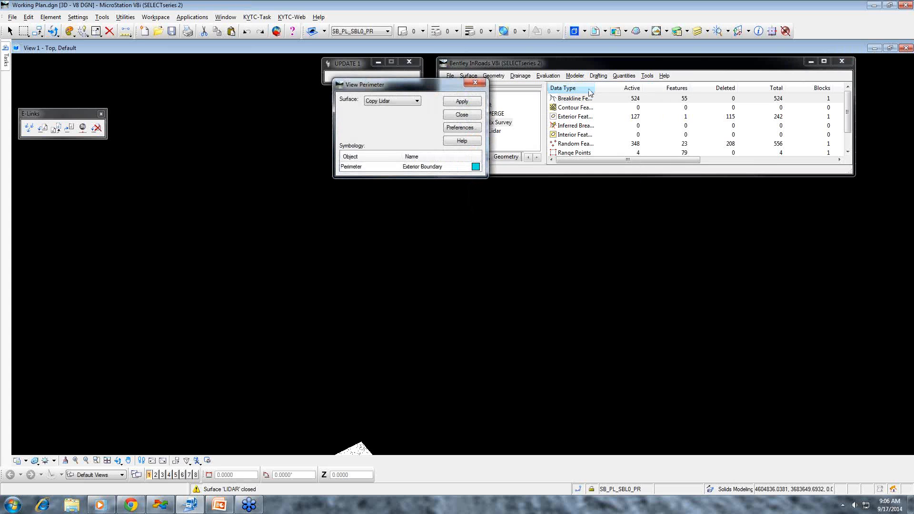
pyautogui.click(417, 101)
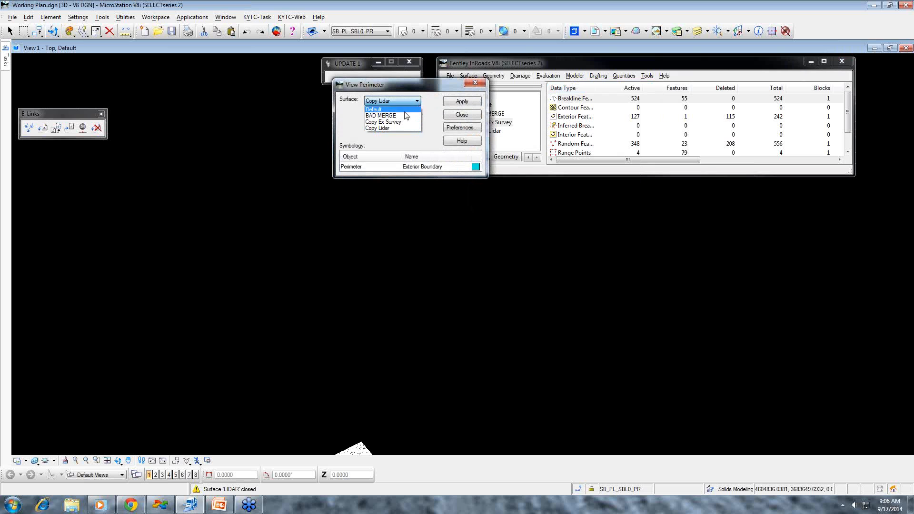
pyautogui.click(406, 122)
pyautogui.click(464, 103)
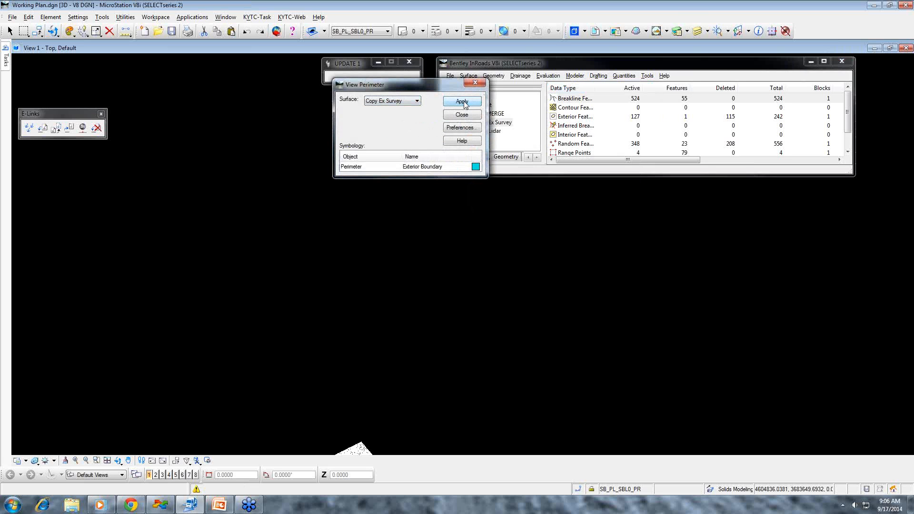
pyautogui.click(461, 116)
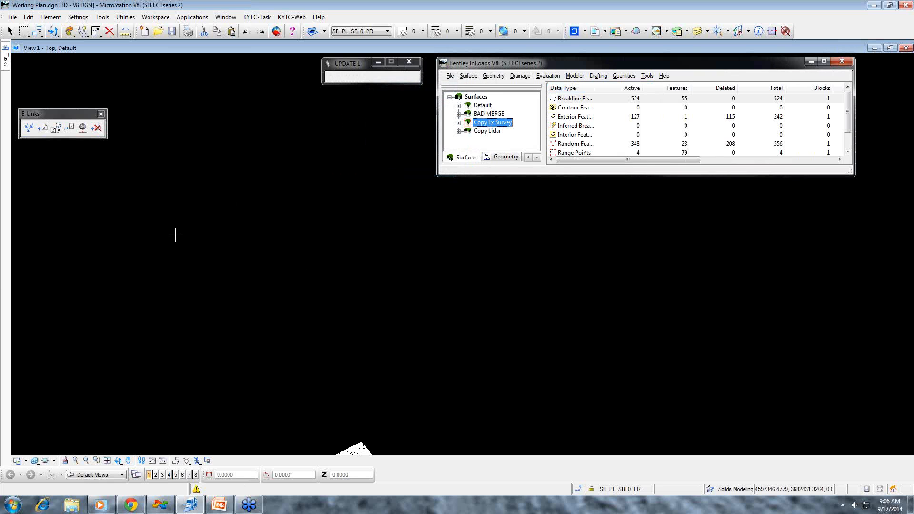
# - Fit the whole drawing in the view and delete the displayed triangle network around the survey perimeter
pyautogui.click(107, 461)
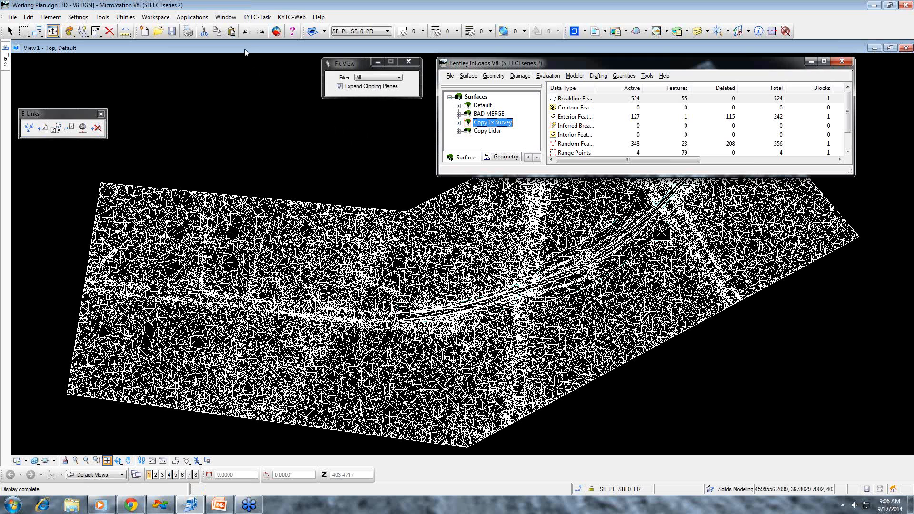
pyautogui.click(114, 32)
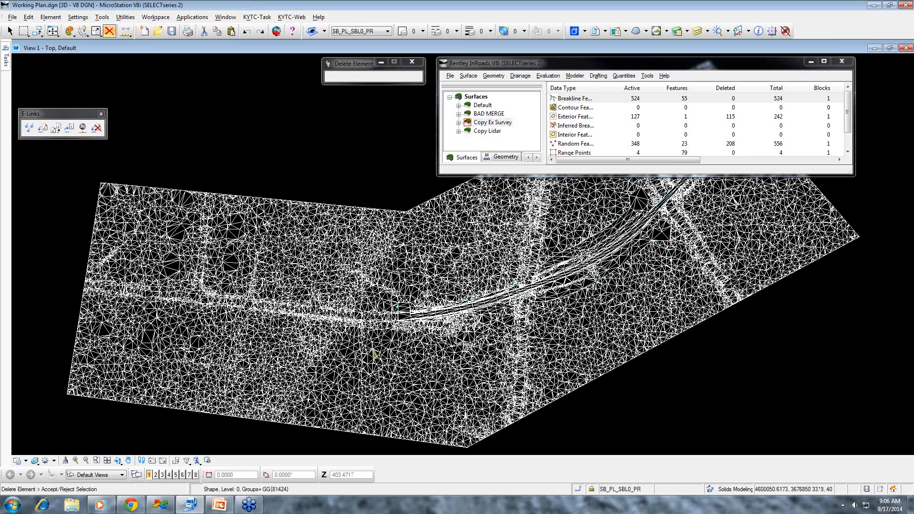
pyautogui.click(595, 397)
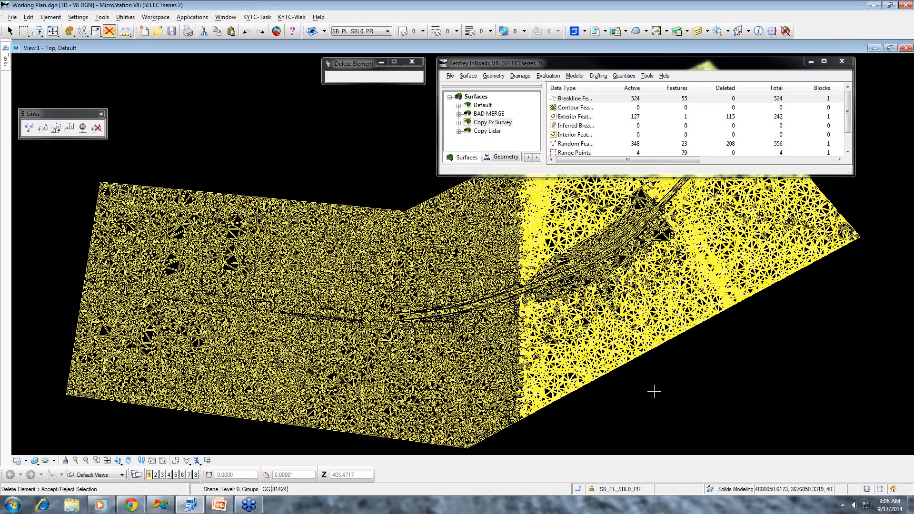
pyautogui.click(888, 388)
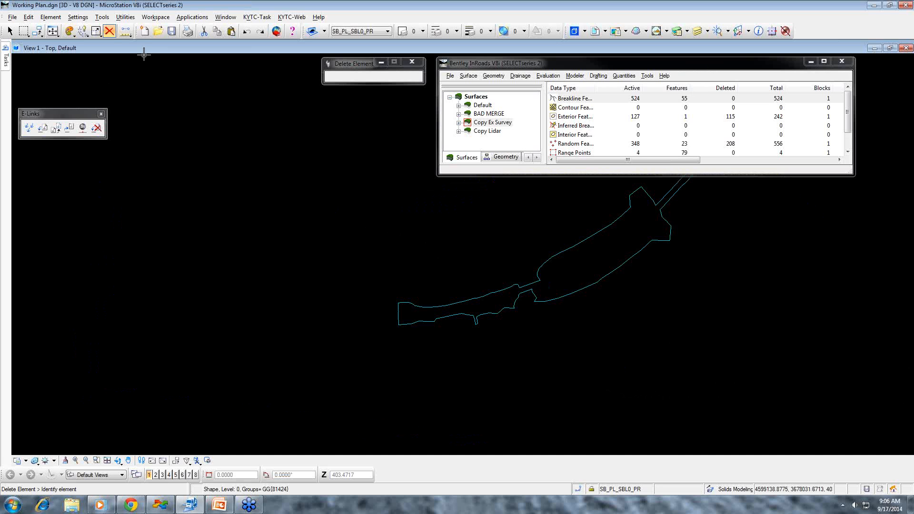
# - Copy the survey perimeter shape parallel to its outside at a distance of 10, keeping the original
pyautogui.click(10, 31)
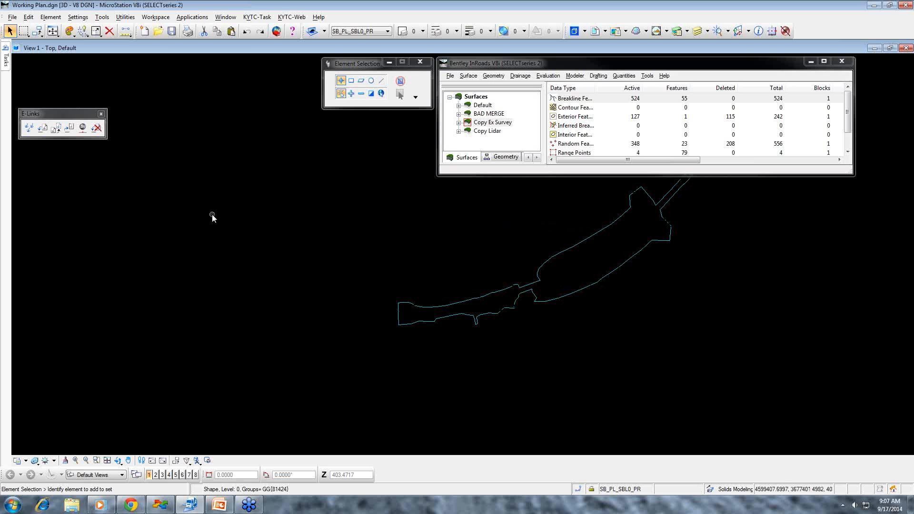
pyautogui.click(37, 32)
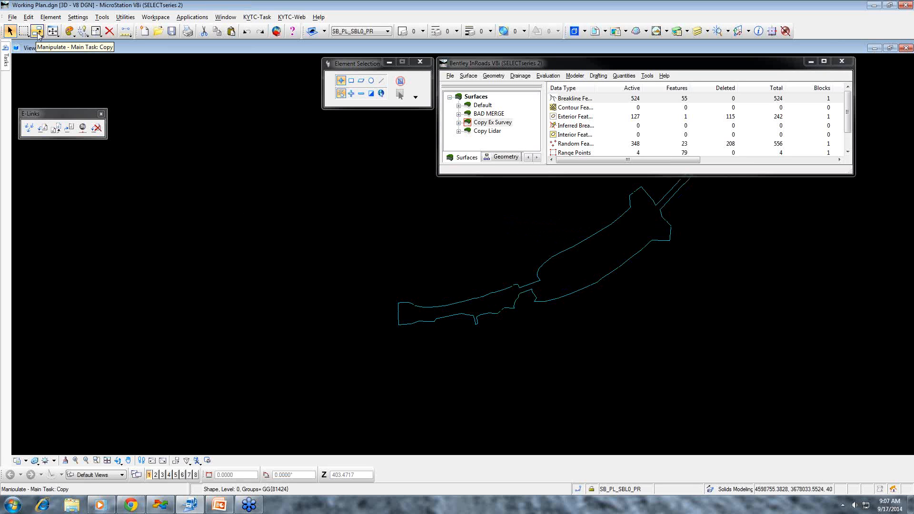
pyautogui.click(38, 33)
pyautogui.click(41, 33)
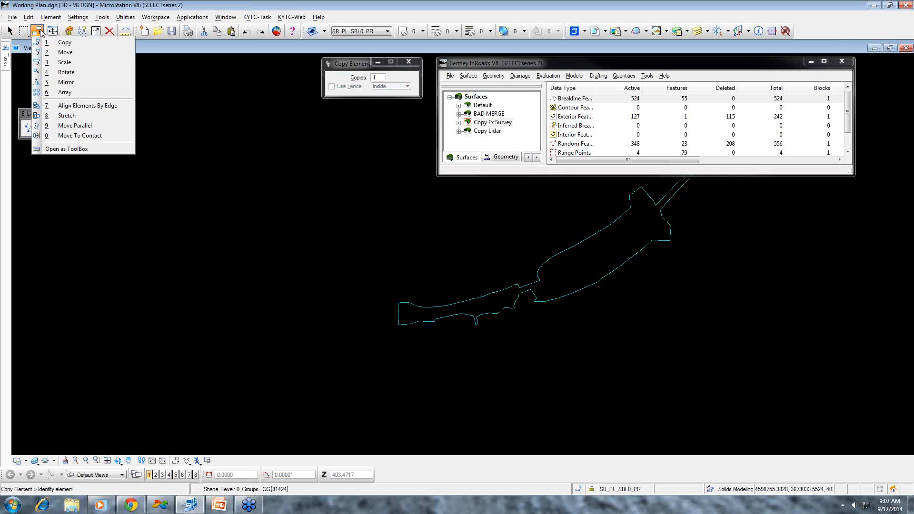
pyautogui.click(77, 126)
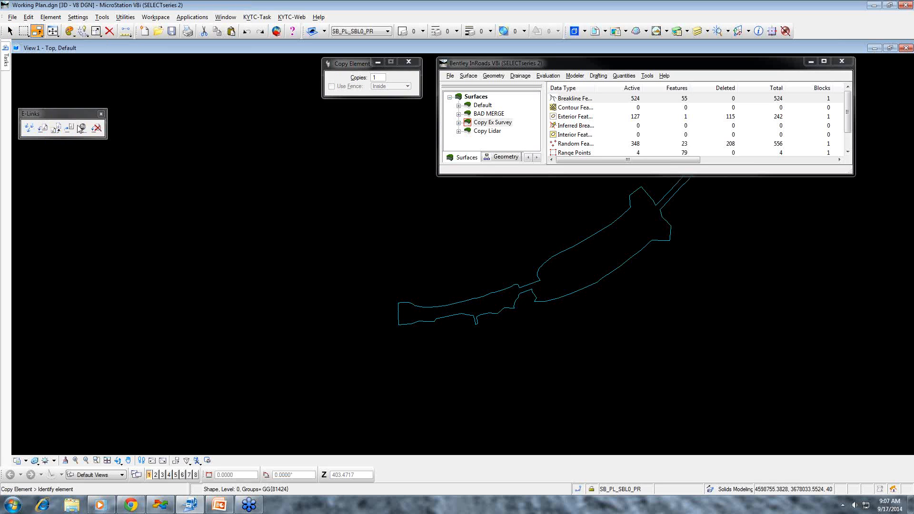
pyautogui.click(347, 87)
pyautogui.moveTo(397, 86); pyautogui.dragTo(375, 87)
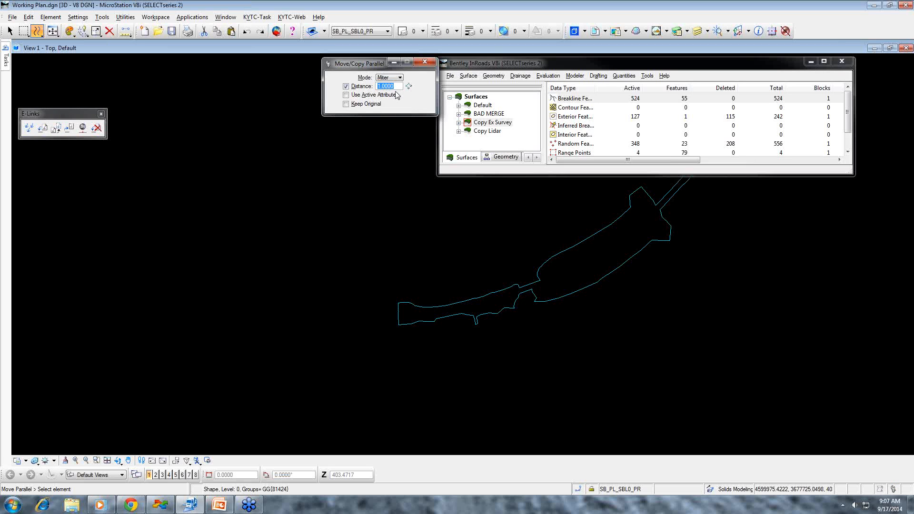
pyautogui.write('10')
pyautogui.click(346, 104)
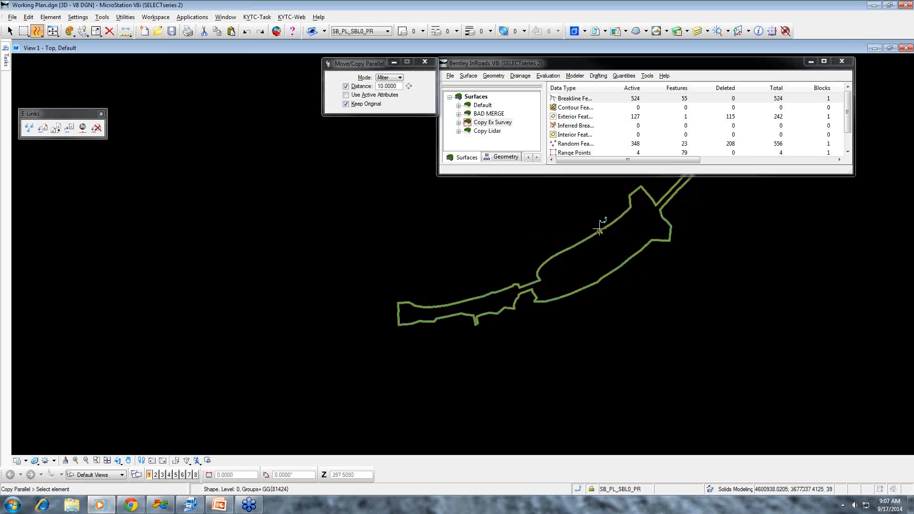
pyautogui.scroll(4, 596, 224)
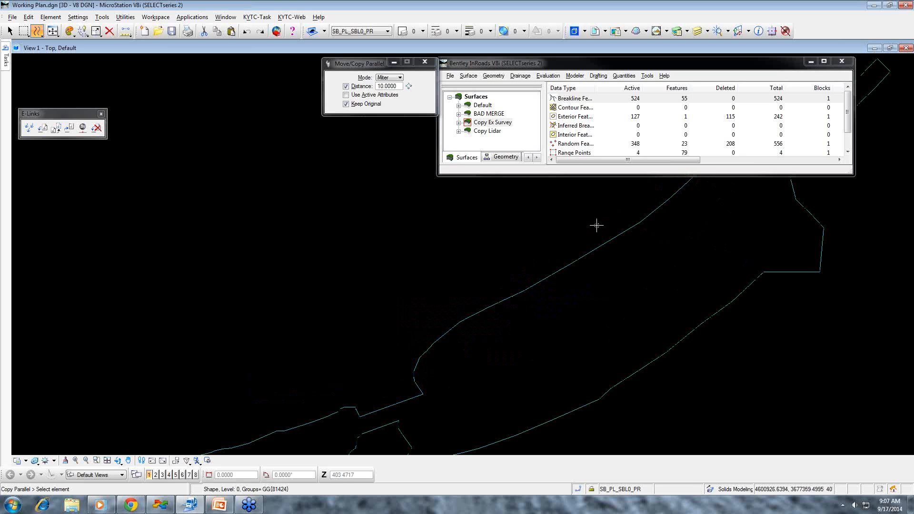
pyautogui.click(603, 243)
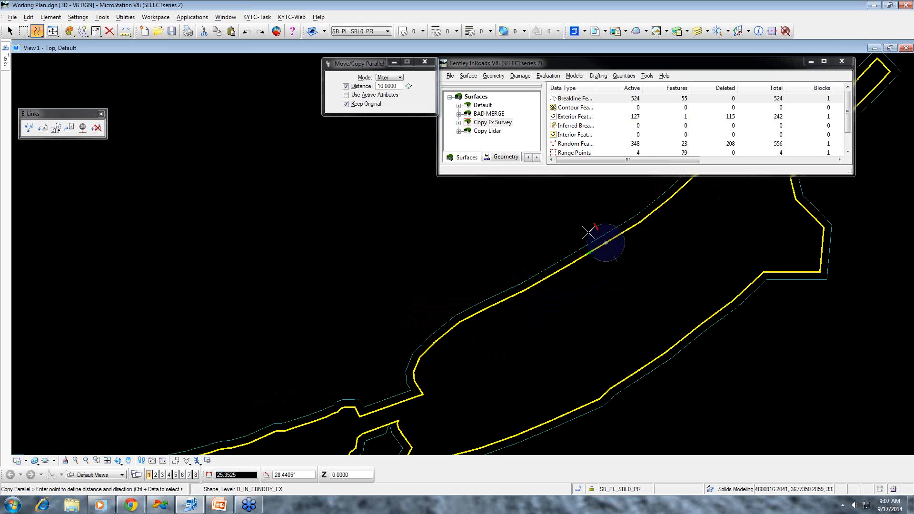
pyautogui.click(590, 233)
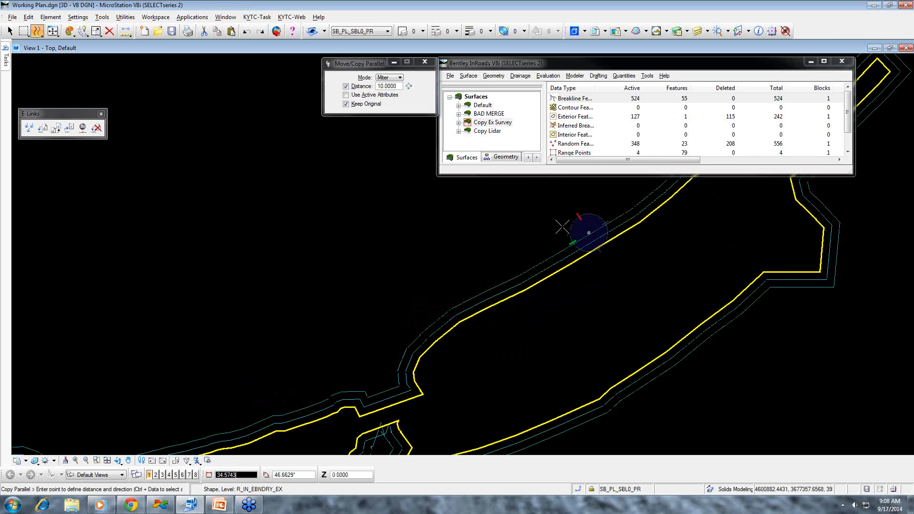
pyautogui.rightClick(563, 226)
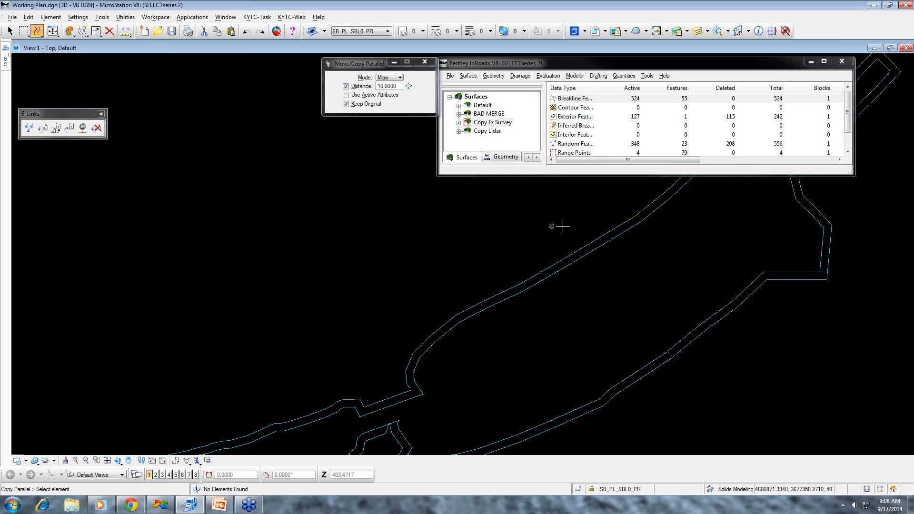
# - Delete the vertices of the offset line that form the spike and small loop crossing the survey perimeter near the narrow neck
pyautogui.scroll(-2, 656, 334)
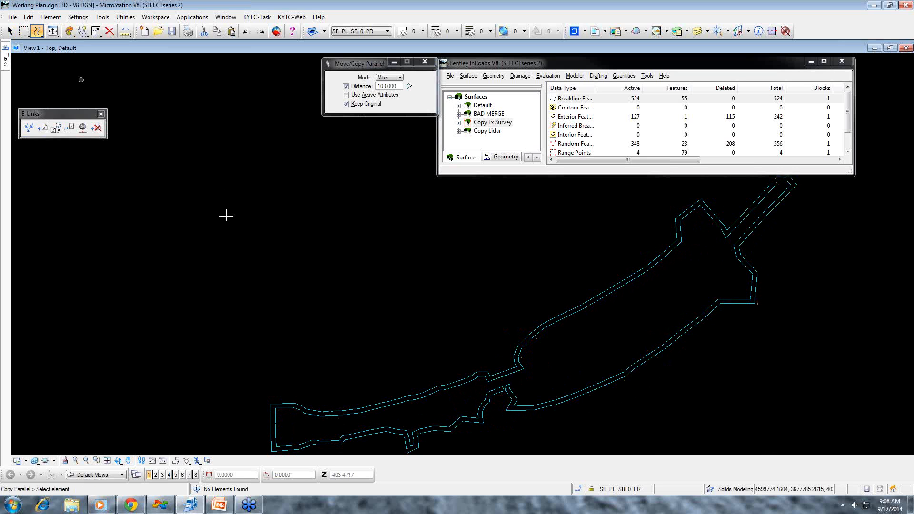
pyautogui.scroll(5, 476, 324)
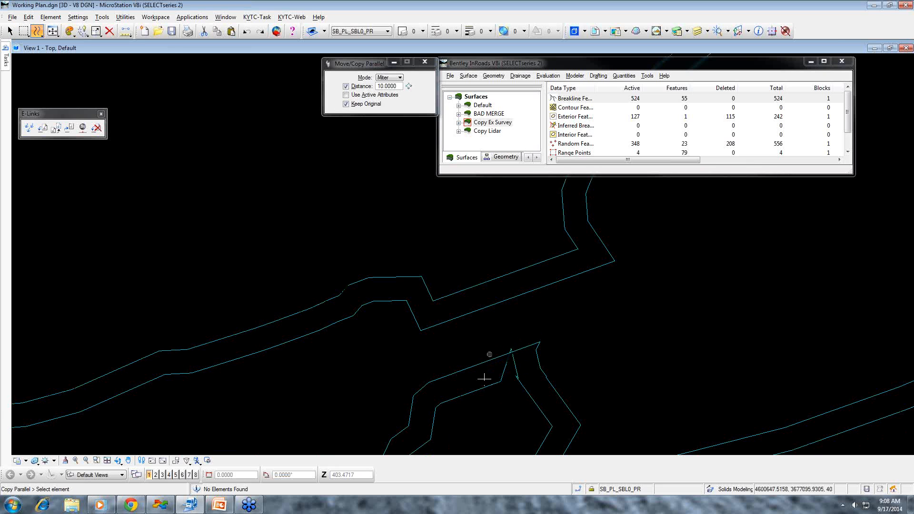
pyautogui.scroll(2, 514, 369)
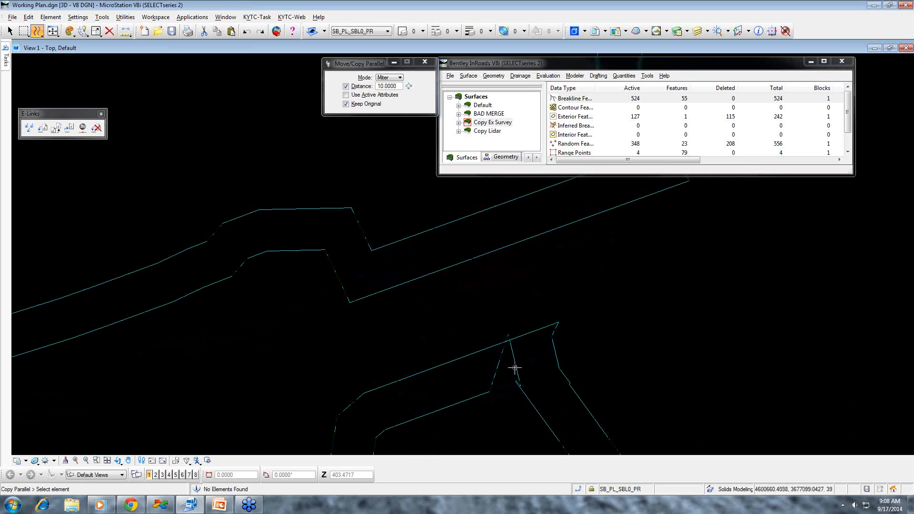
pyautogui.scroll(3, 515, 369)
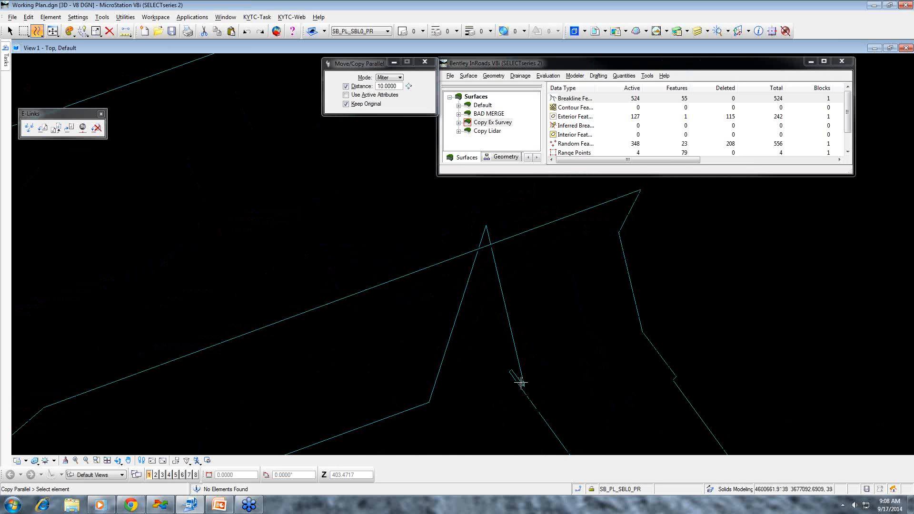
pyautogui.scroll(-3, 394, 310)
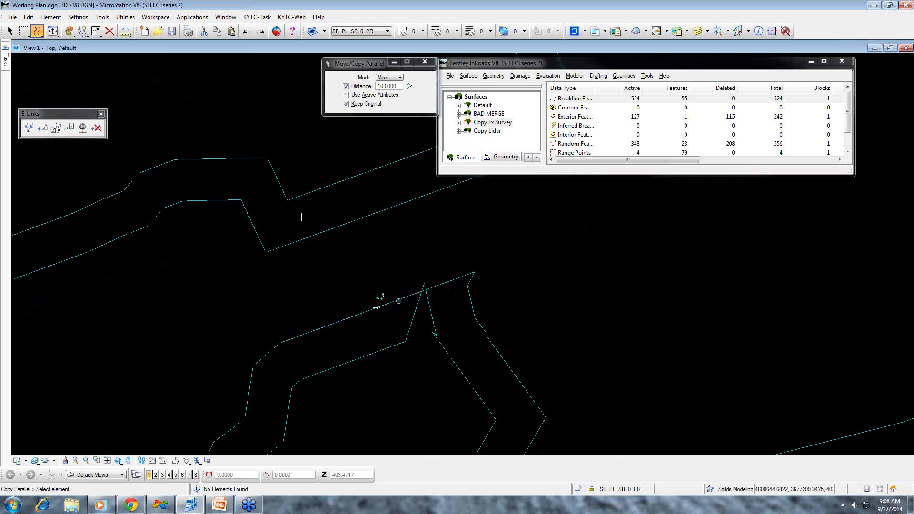
pyautogui.click(97, 33)
pyautogui.click(99, 34)
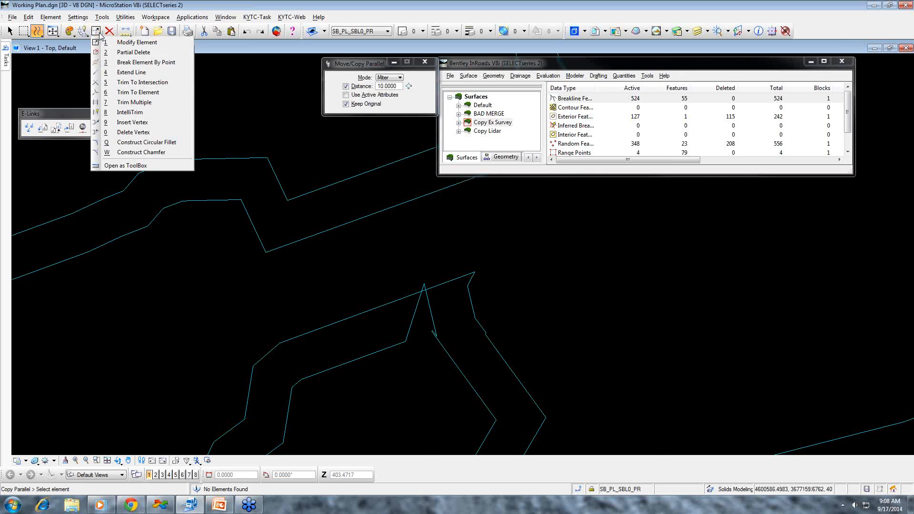
pyautogui.click(130, 132)
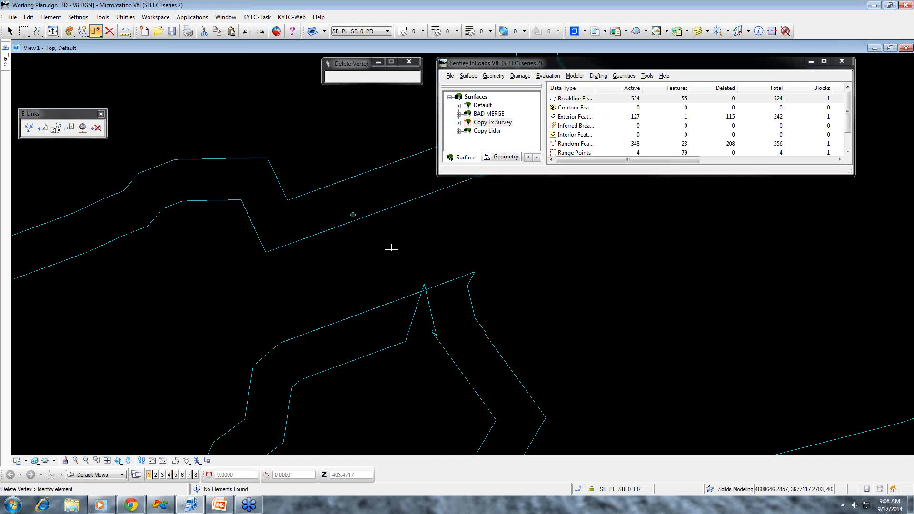
pyautogui.scroll(2, 424, 285)
pyautogui.click(423, 284)
pyautogui.scroll(2, 451, 373)
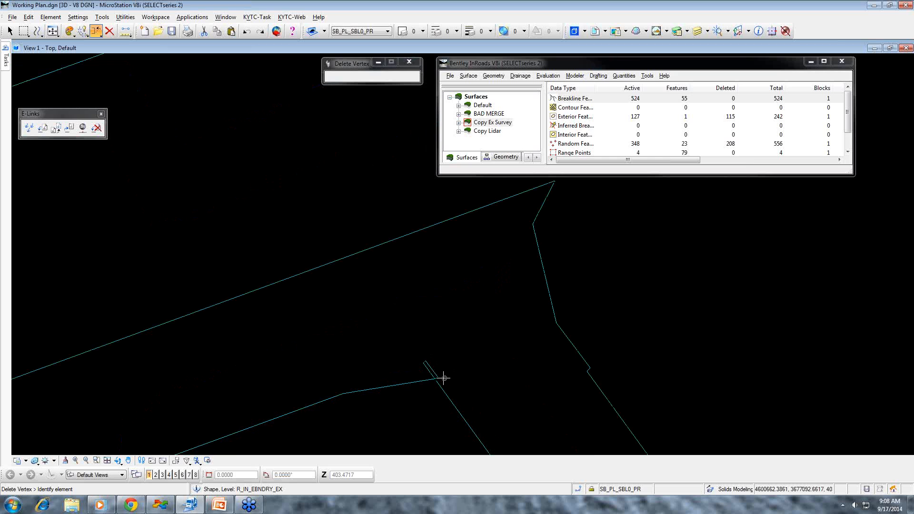
pyautogui.click(438, 377)
pyautogui.scroll(3, 424, 366)
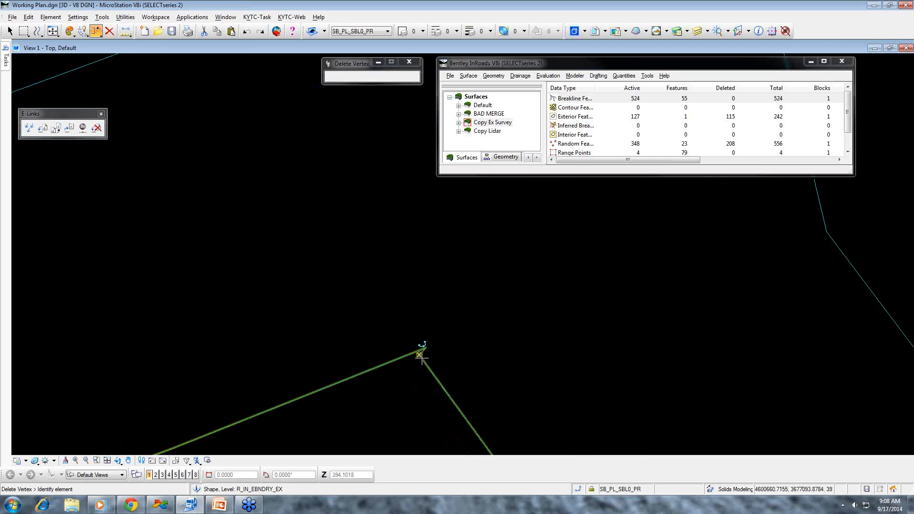
pyautogui.scroll(-5, 419, 362)
# - Delete the stray overlapping vertices farther along the offset line
pyautogui.moveTo(411, 368)
pyautogui.mouseDown(button='middle')
pyautogui.moveTo(445, 368)
pyautogui.moveTo(518, 303)
pyautogui.moveTo(465, 349)
pyautogui.moveTo(472, 347)
pyautogui.mouseUp(button='middle')
pyautogui.scroll(5, 445, 365)
pyautogui.scroll(10, 221, 396)
pyautogui.moveTo(241, 378); pyautogui.dragTo(336, 379, button='middle')
pyautogui.scroll(5, 251, 343)
pyautogui.click(269, 348)
pyautogui.click(270, 348)
# - Examine the rest of the offset line around the survey perimeter for remaining crossings or loops
pyautogui.scroll(-5, 321, 347)
pyautogui.moveTo(321, 343); pyautogui.dragTo(472, 345, button='middle')
pyautogui.scroll(-2, 292, 347)
pyautogui.moveTo(291, 347); pyautogui.dragTo(506, 360, button='middle')
pyautogui.scroll(4, 202, 368)
pyautogui.scroll(2, 221, 363)
pyautogui.moveTo(223, 363); pyautogui.dragTo(459, 343, button='middle')
pyautogui.scroll(-6, 374, 372)
pyautogui.moveTo(374, 371); pyautogui.dragTo(490, 351, button='middle')
pyautogui.scroll(2, 315, 374)
pyautogui.scroll(2, 315, 375)
pyautogui.scroll(2, 316, 347)
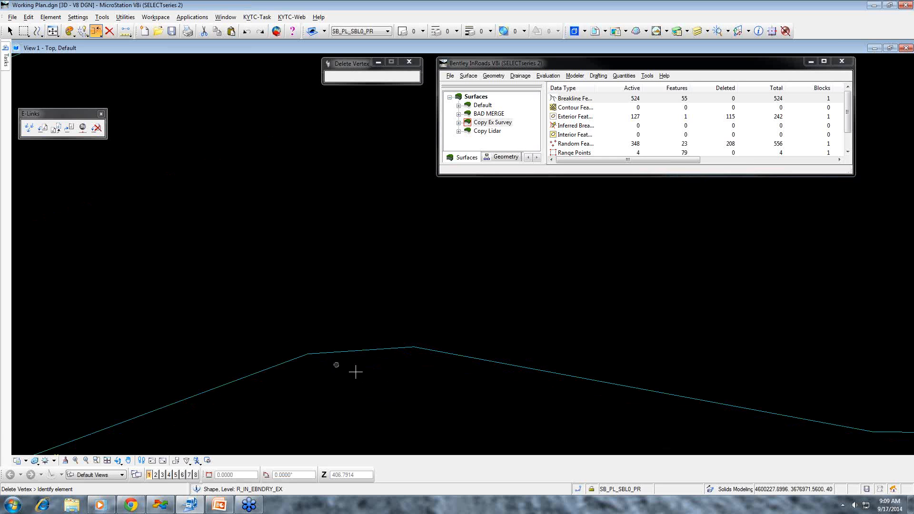
pyautogui.scroll(-2, 493, 341)
pyautogui.scroll(-1, 721, 341)
pyautogui.moveTo(721, 341); pyautogui.dragTo(550, 359, button='middle')
pyautogui.scroll(-5, 563, 384)
pyautogui.scroll(2, 547, 384)
pyautogui.scroll(-2, 667, 351)
pyautogui.moveTo(667, 351); pyautogui.dragTo(486, 378, button='middle')
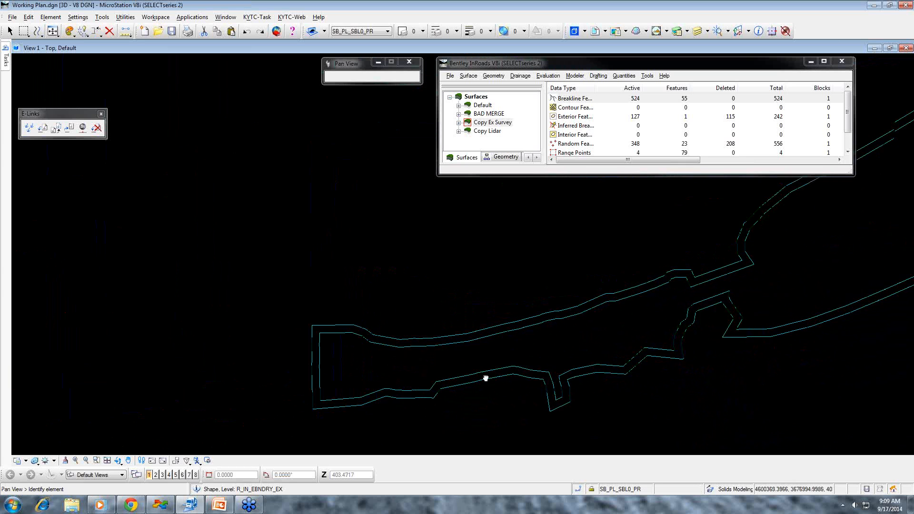
pyautogui.scroll(-4, 677, 339)
pyautogui.moveTo(678, 339); pyautogui.dragTo(496, 385, button='middle')
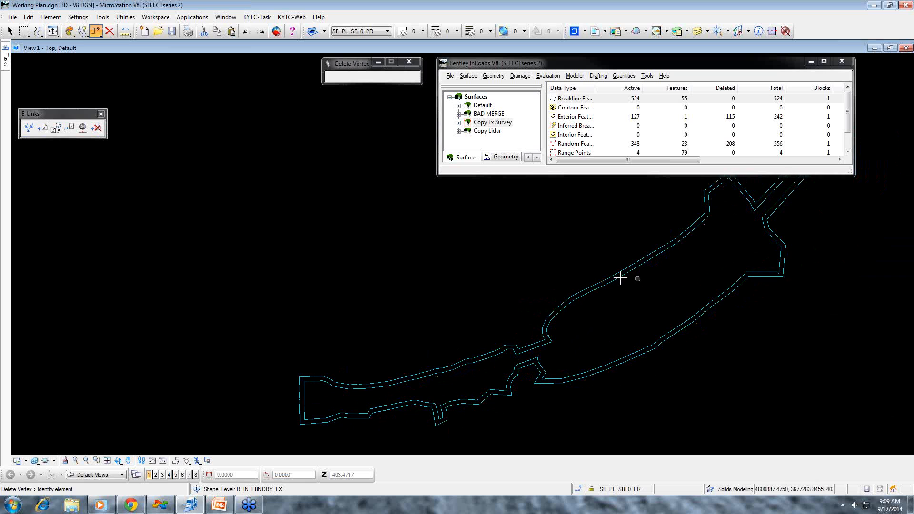
pyautogui.click(10, 32)
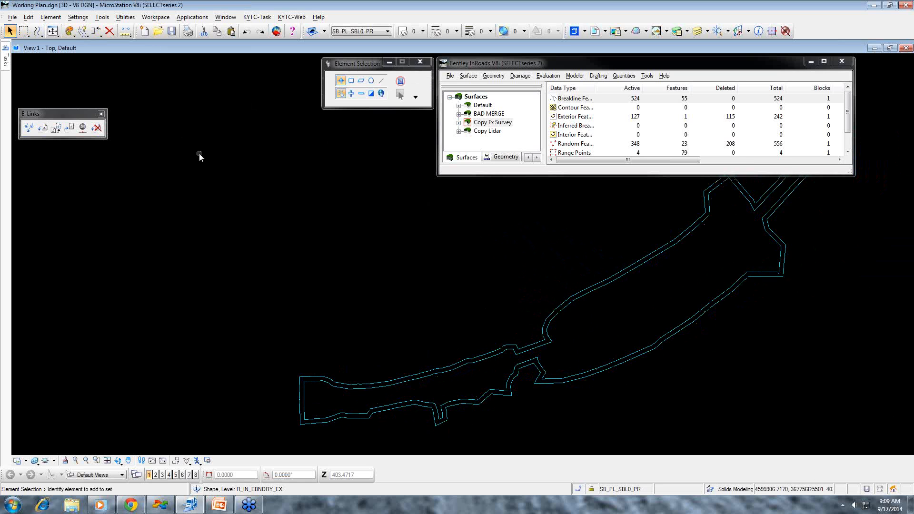
pyautogui.click(680, 242)
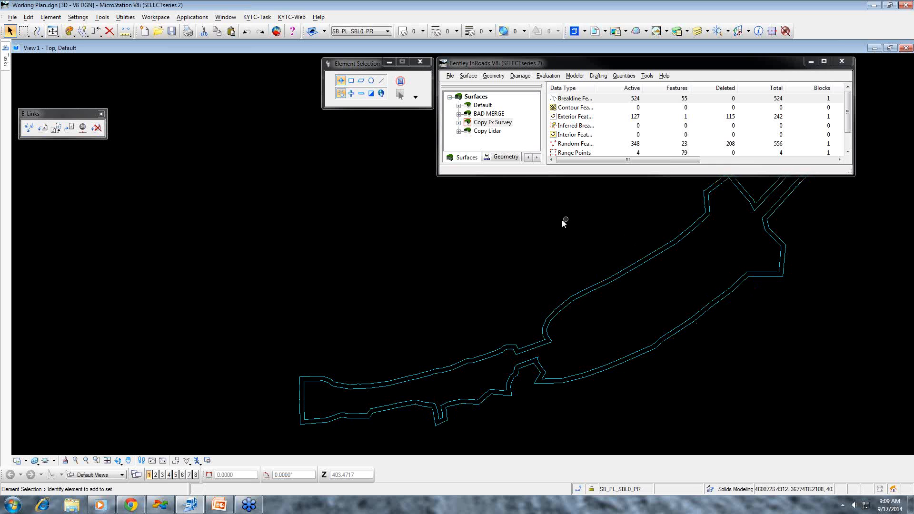
# - Start a surface import from graphics into Copy Ex Survey, loading from a single element
pyautogui.click(450, 77)
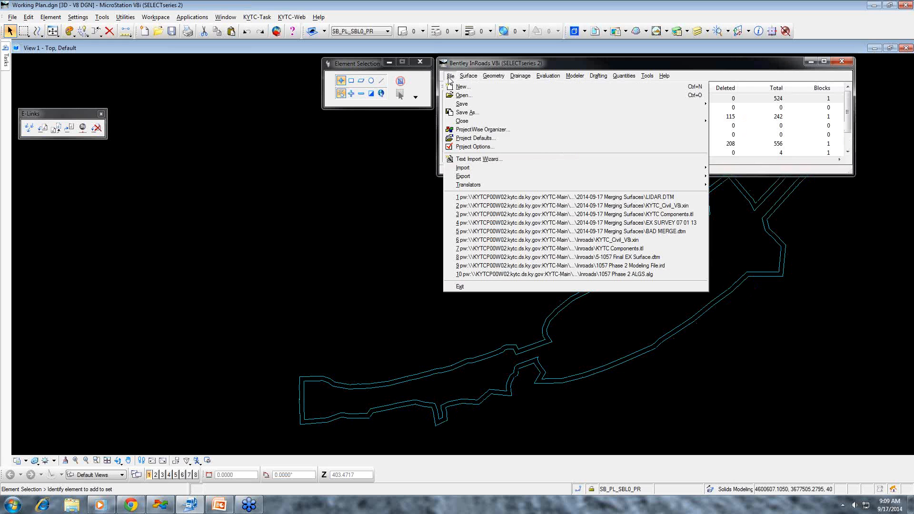
pyautogui.moveTo(459, 169)
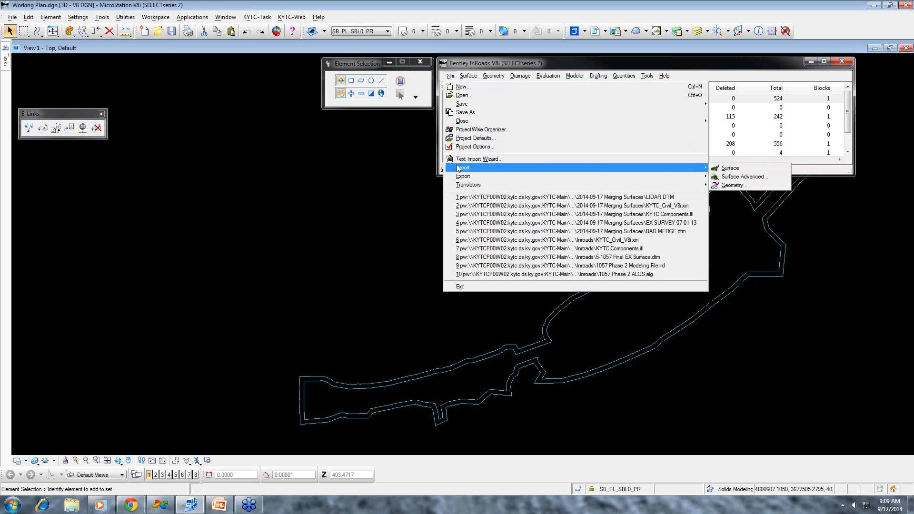
pyautogui.click(736, 171)
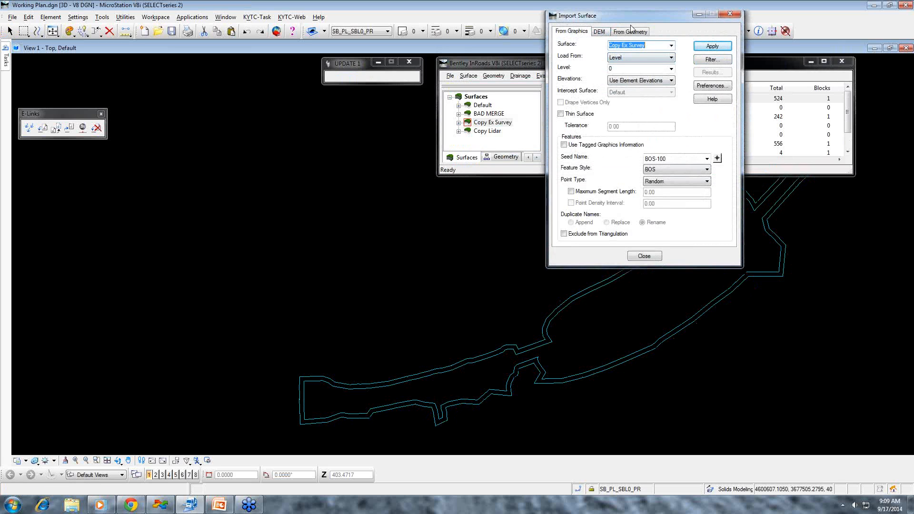
pyautogui.moveTo(619, 18); pyautogui.dragTo(546, 35)
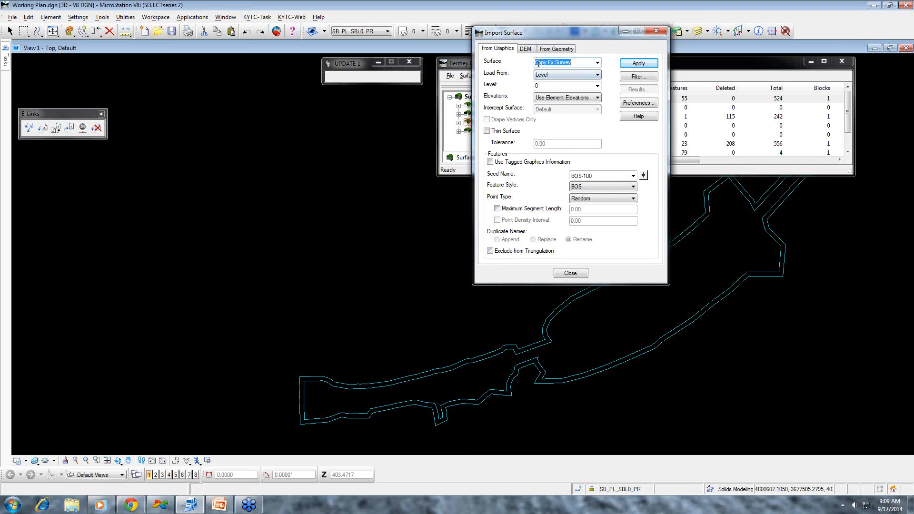
pyautogui.click(573, 75)
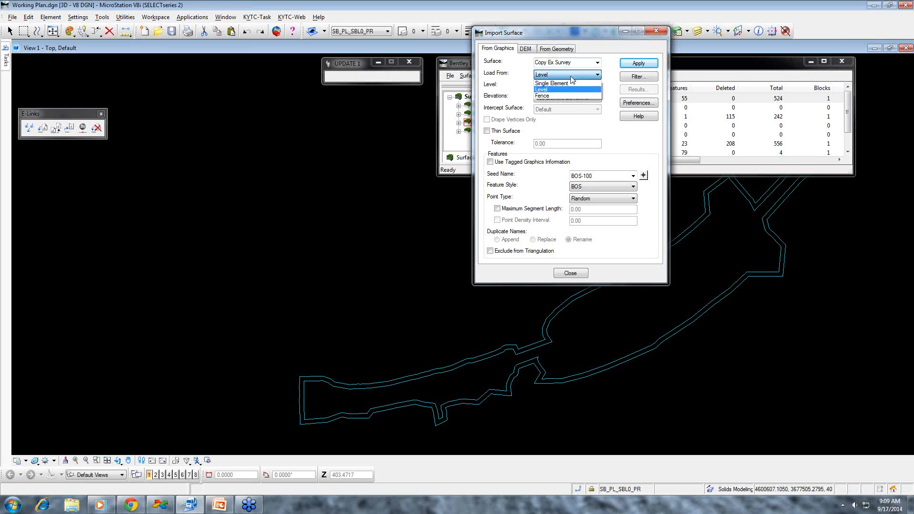
pyautogui.click(572, 94)
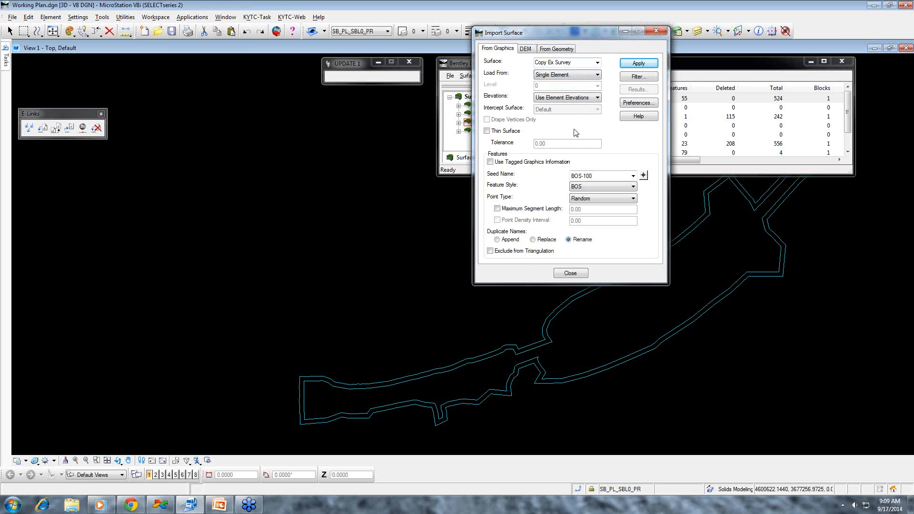
# - Set the import elevations to Drape Surface with Copy Lidar as the intercept surface
pyautogui.click(572, 98)
pyautogui.click(564, 117)
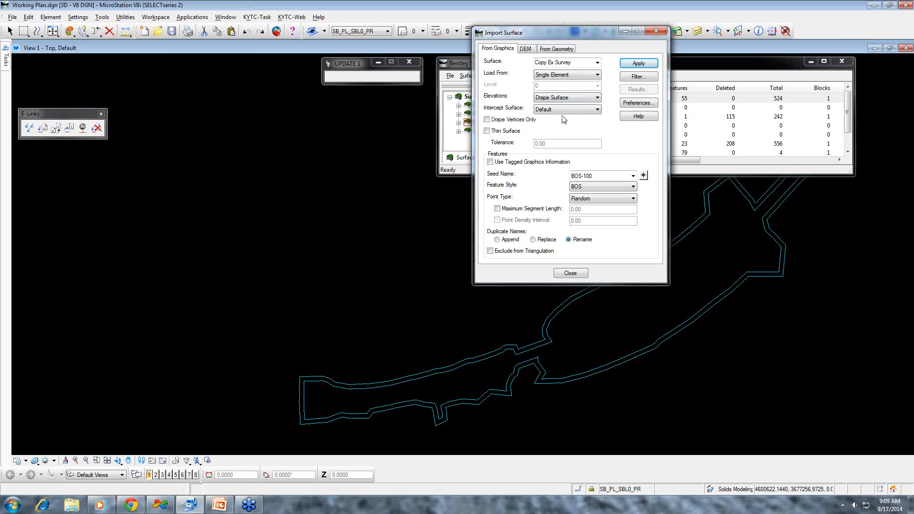
pyautogui.click(565, 112)
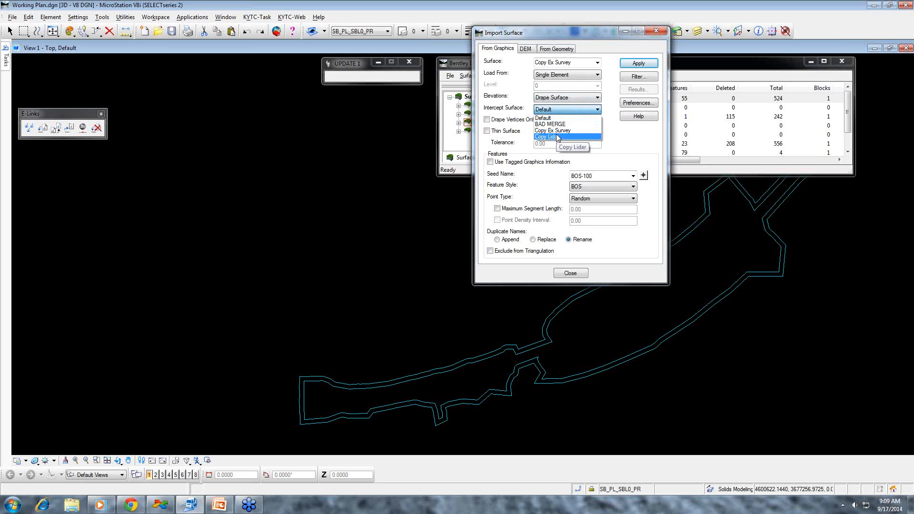
pyautogui.click(559, 136)
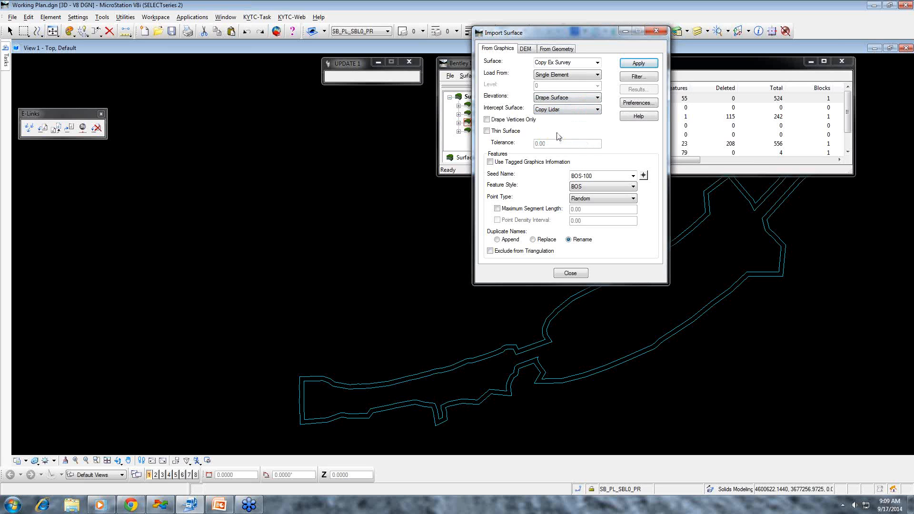
# - Set the imported feature's seed name to Buffer, feature style to Exterior Boundary and point type to Exterior
pyautogui.doubleClick(597, 177)
pyautogui.write('Buffer')
pyautogui.click(601, 186)
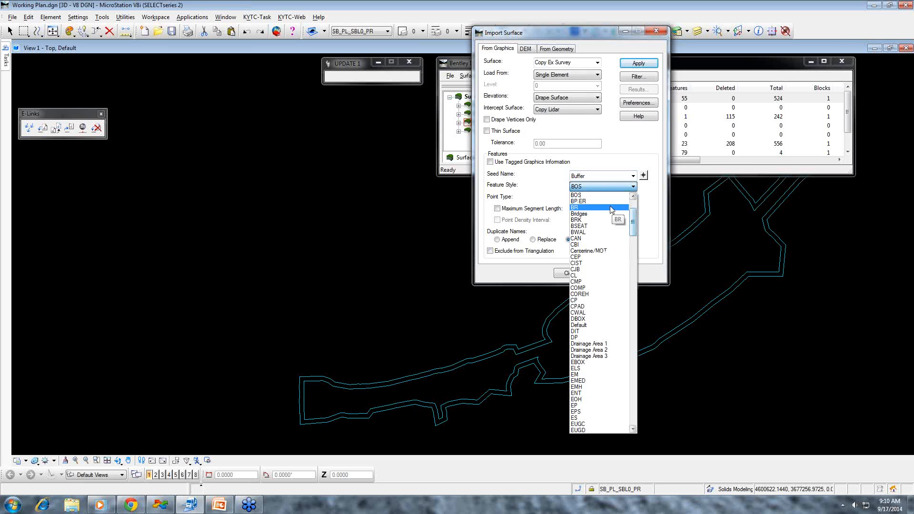
pyautogui.write('ex')
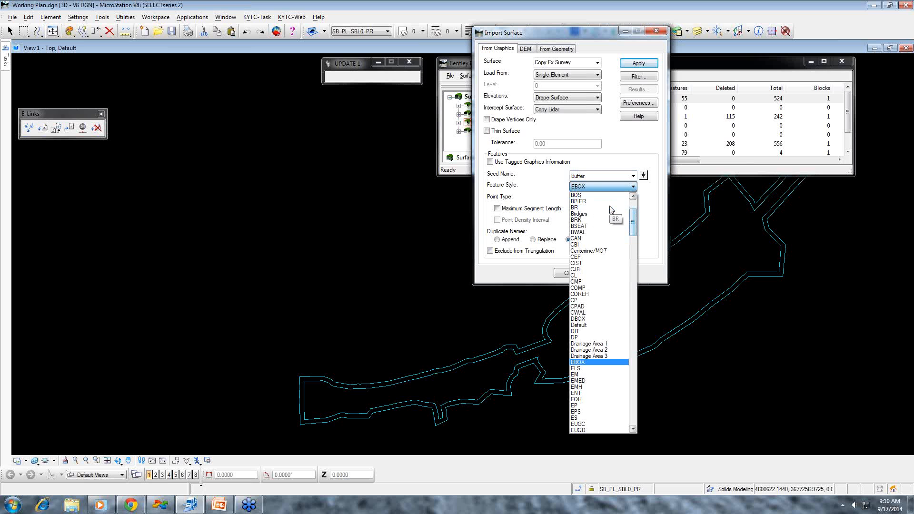
pyautogui.scroll(-4, 603, 341)
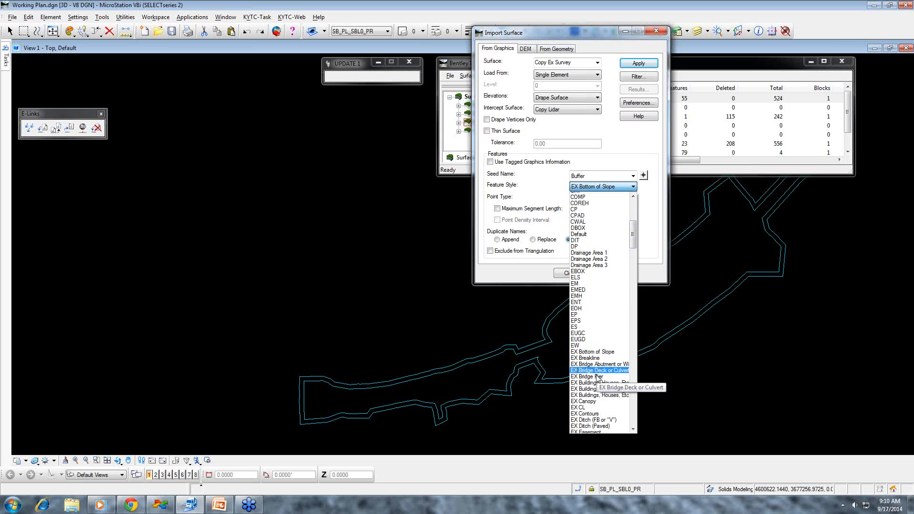
pyautogui.scroll(-12, 598, 381)
pyautogui.scroll(-5, 594, 394)
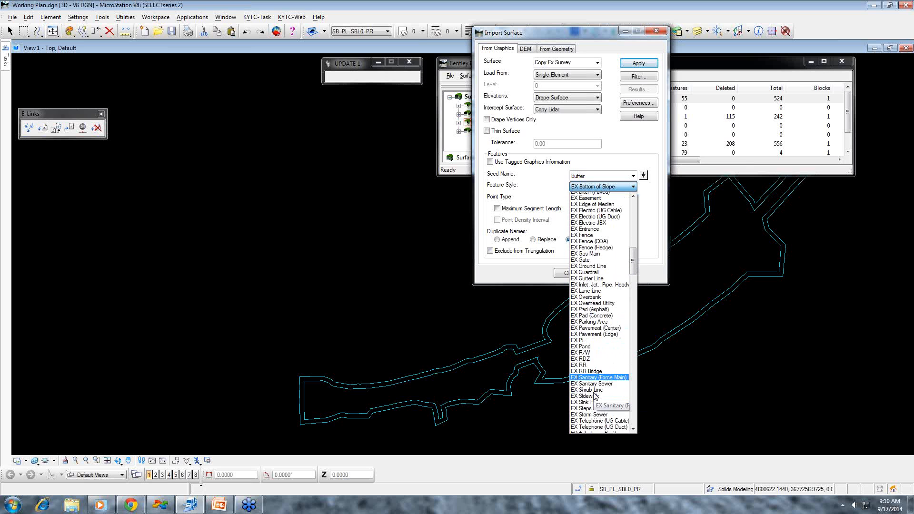
pyautogui.click(593, 392)
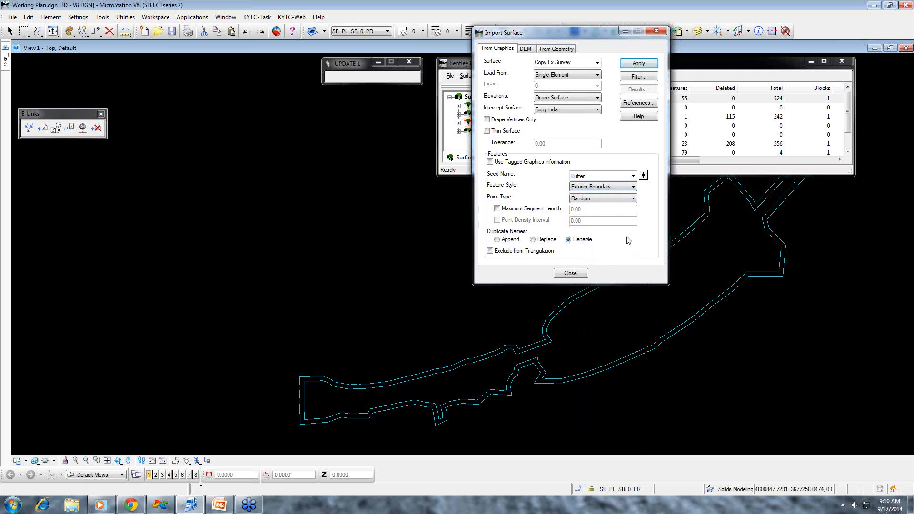
pyautogui.click(612, 200)
pyautogui.click(594, 234)
# - Import the outer offset line around the survey perimeter into the surface, re-triangulating Copy Lidar first, and close the import dialog
pyautogui.click(639, 63)
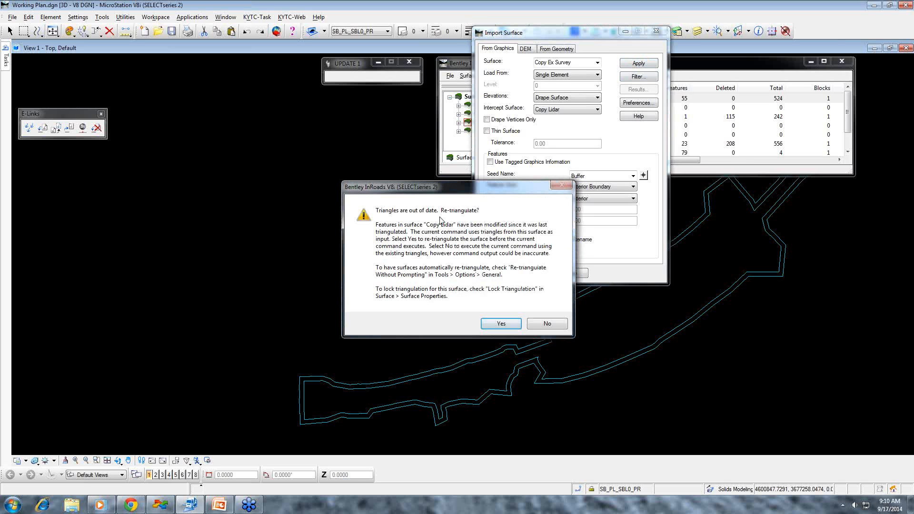
pyautogui.click(508, 326)
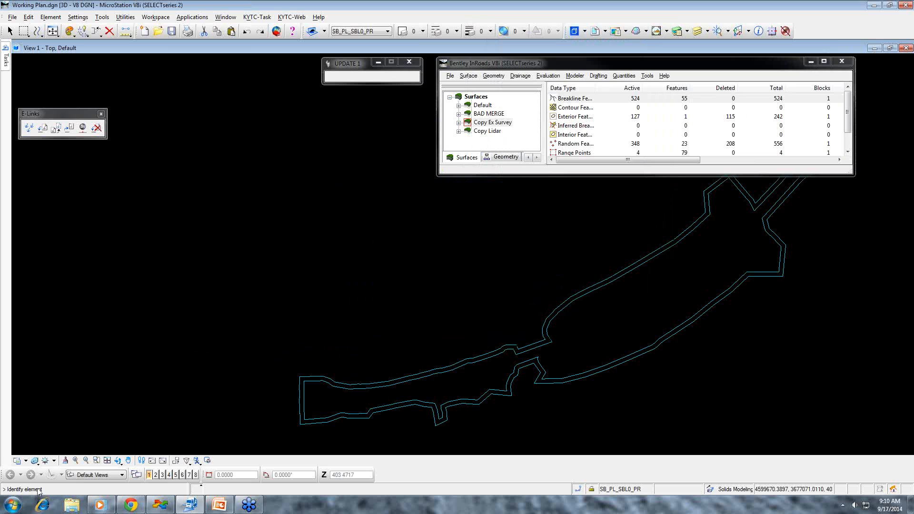
pyautogui.click(85, 460)
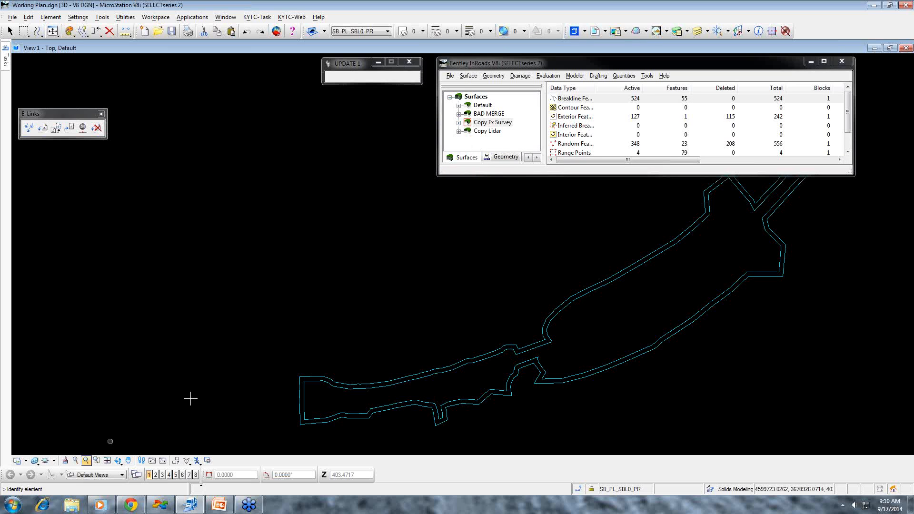
pyautogui.click(443, 367)
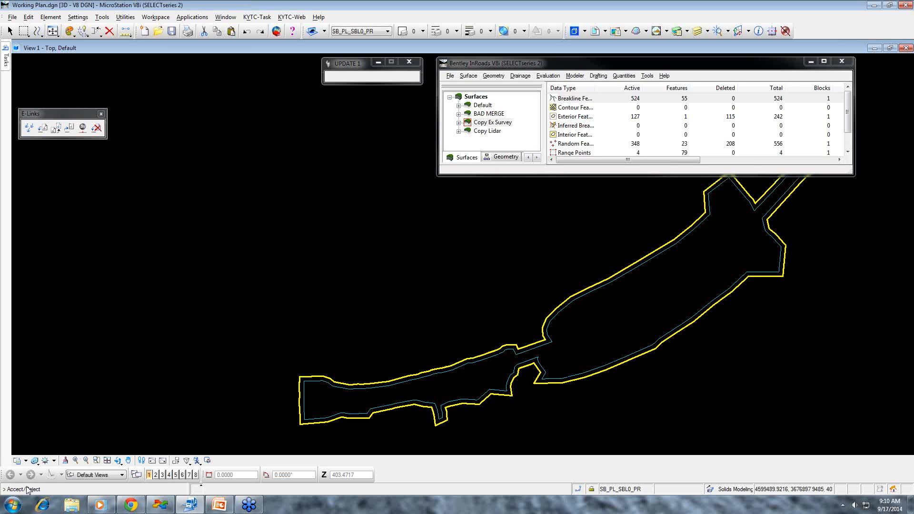
pyautogui.click(432, 257)
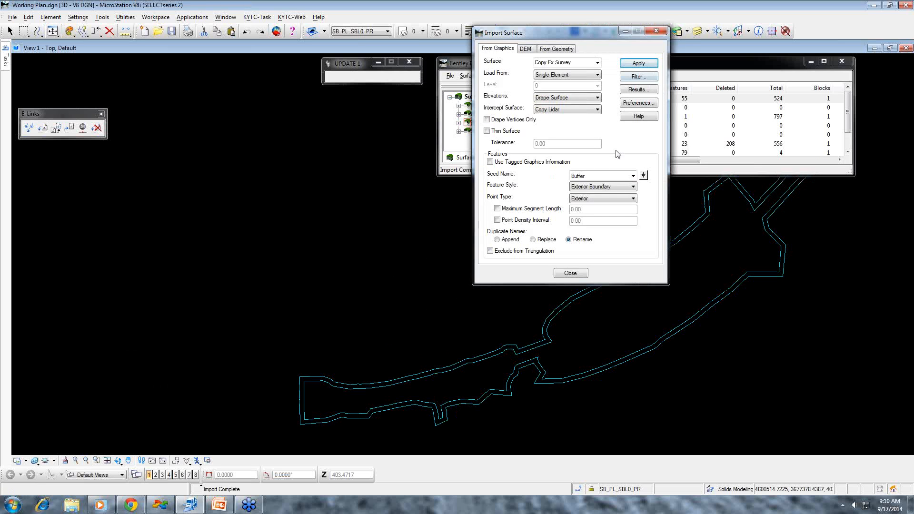
pyautogui.click(571, 272)
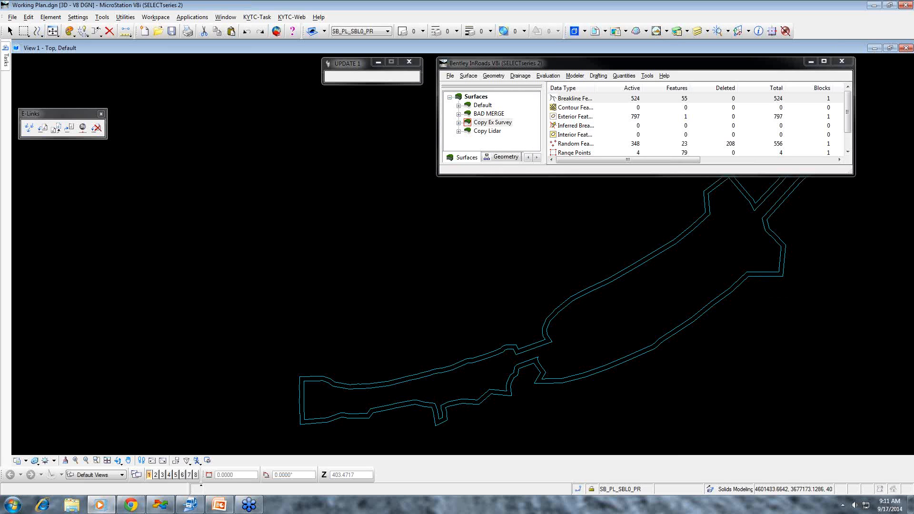
# - Check the Buffer feature's style, triangulation type and extent in the feature properties of Copy Ex Survey
pyautogui.click(466, 77)
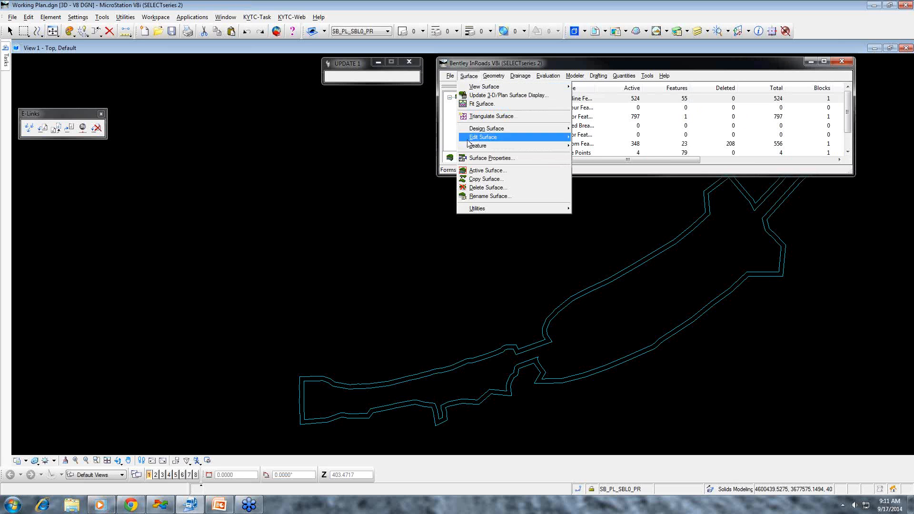
pyautogui.moveTo(478, 147)
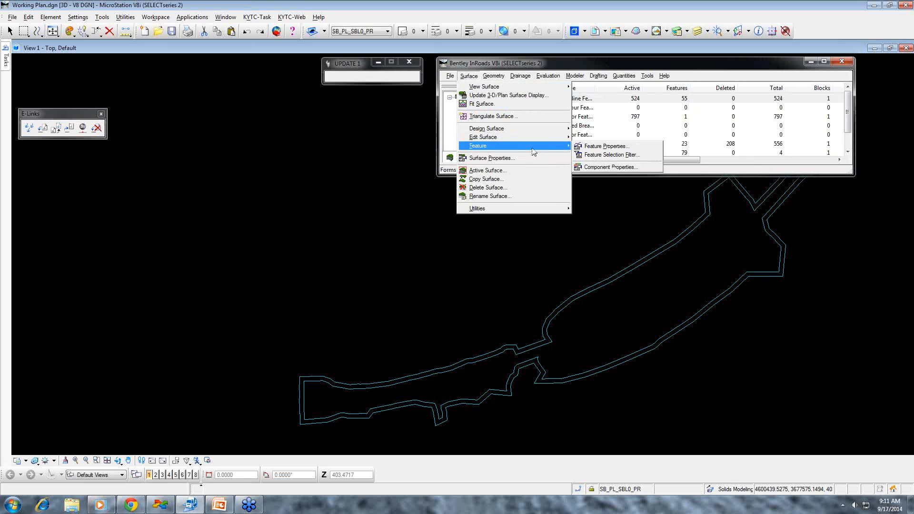
pyautogui.click(598, 147)
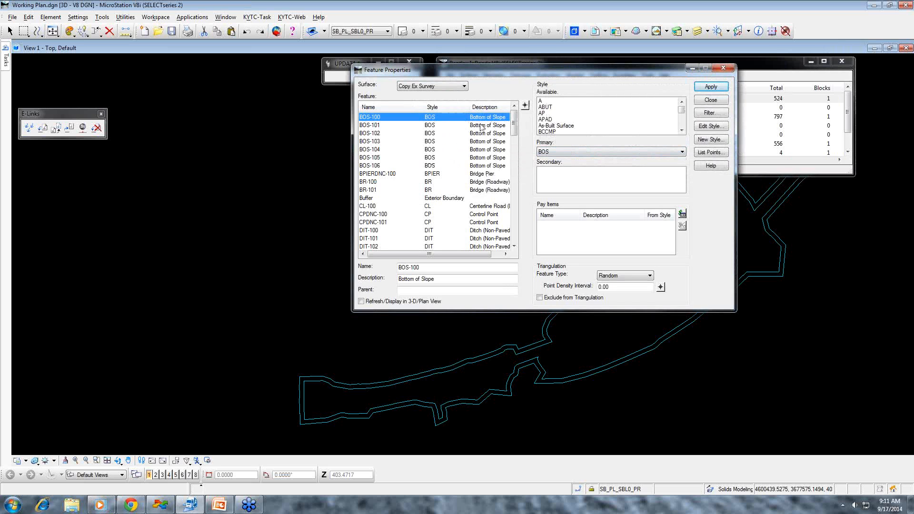
pyautogui.click(366, 199)
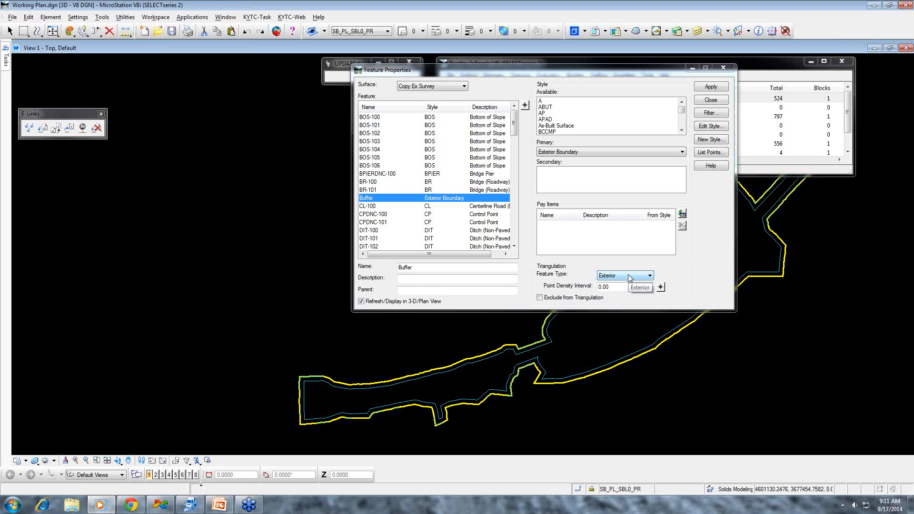
pyautogui.click(711, 100)
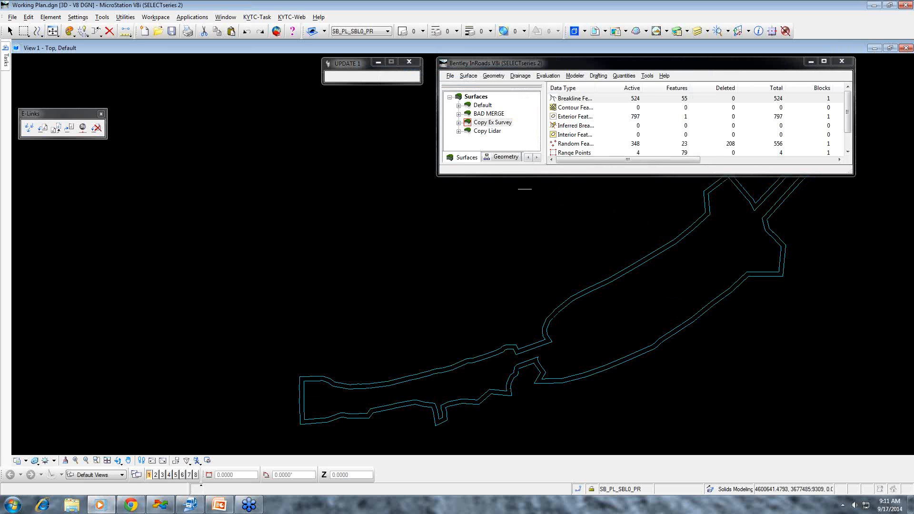
# - Re-triangulate Copy Ex Survey and display its triangles to inspect the strip between the survey perimeter and the buffer
pyautogui.click(466, 77)
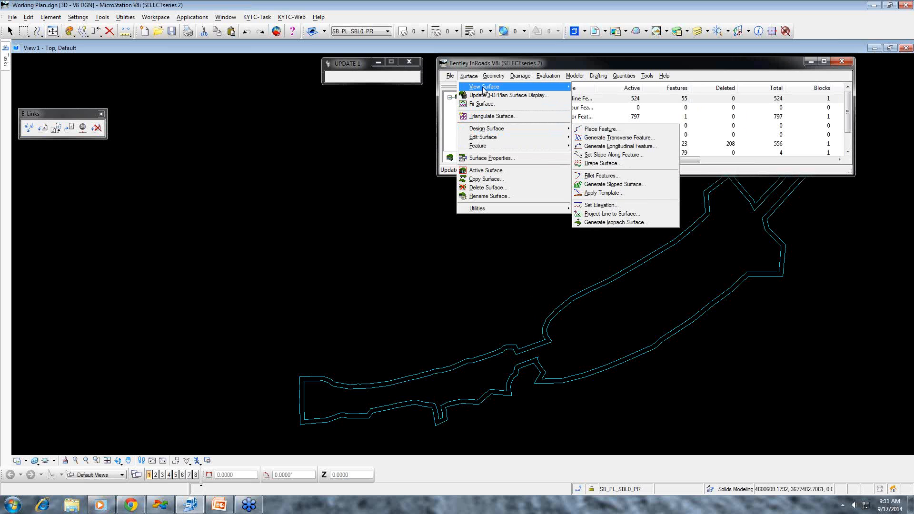
pyautogui.moveTo(484, 91)
pyautogui.click(593, 96)
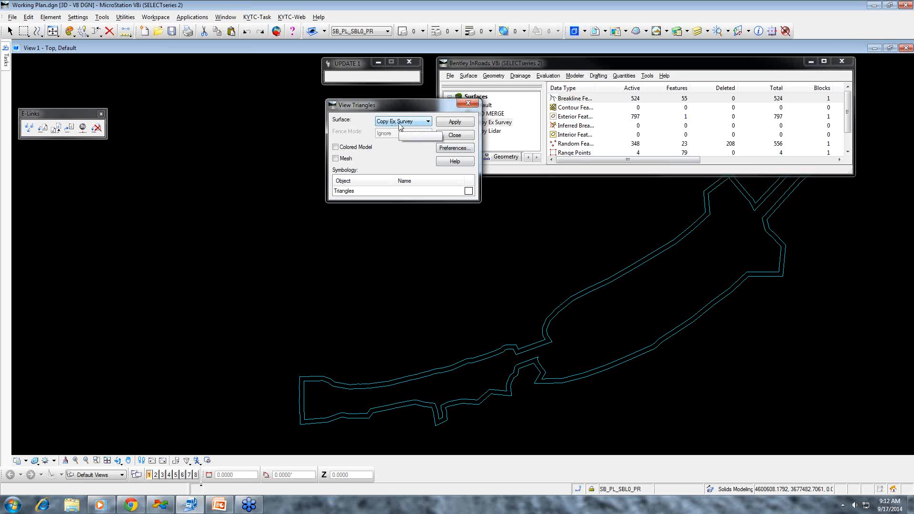
pyautogui.click(455, 127)
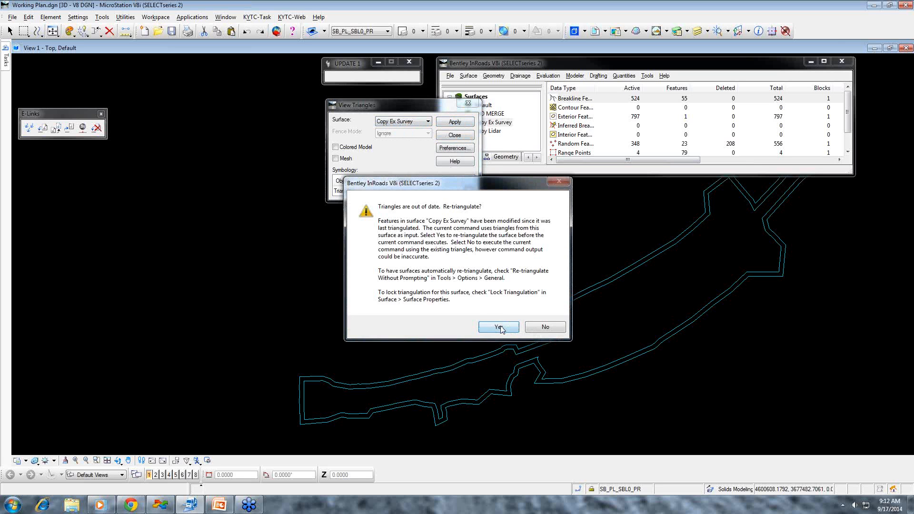
pyautogui.click(498, 328)
pyautogui.scroll(2, 612, 269)
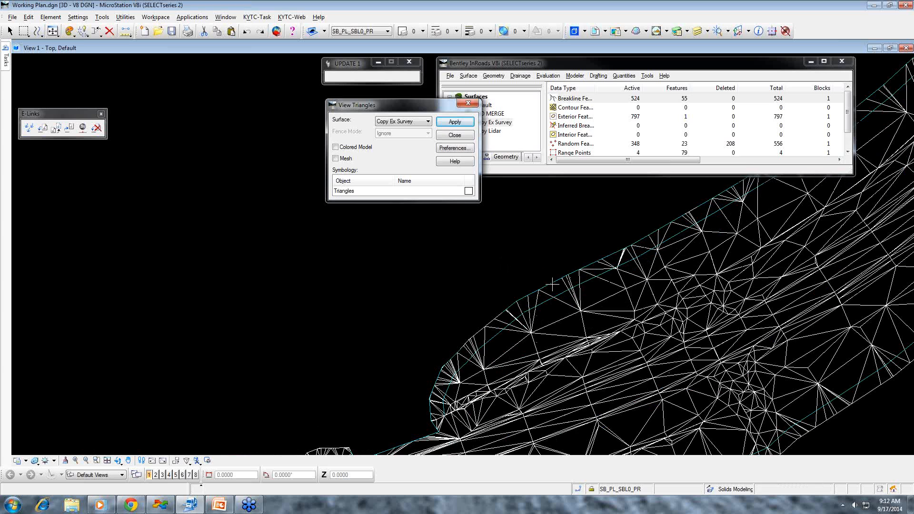
pyautogui.scroll(-5, 591, 296)
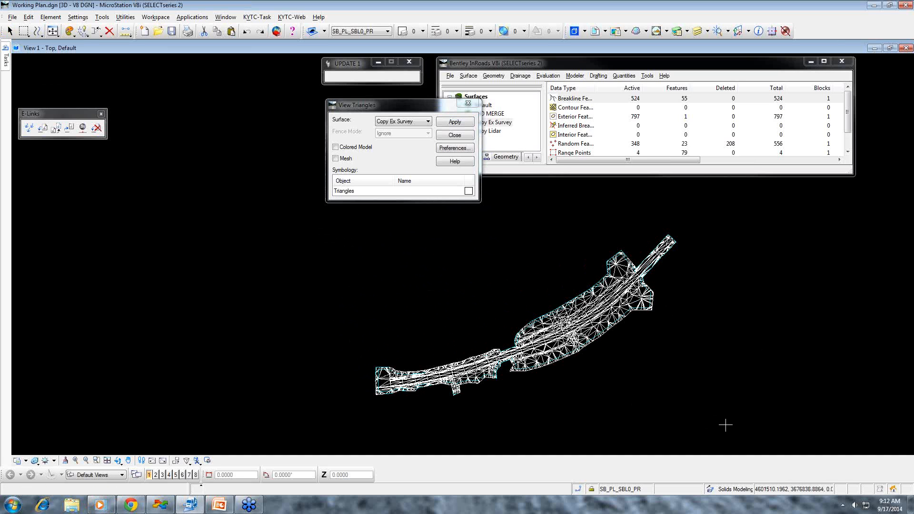
# - Delete all displayed triangles and perimeter lines from the drawing and close the triangle display dialog
pyautogui.click(9, 31)
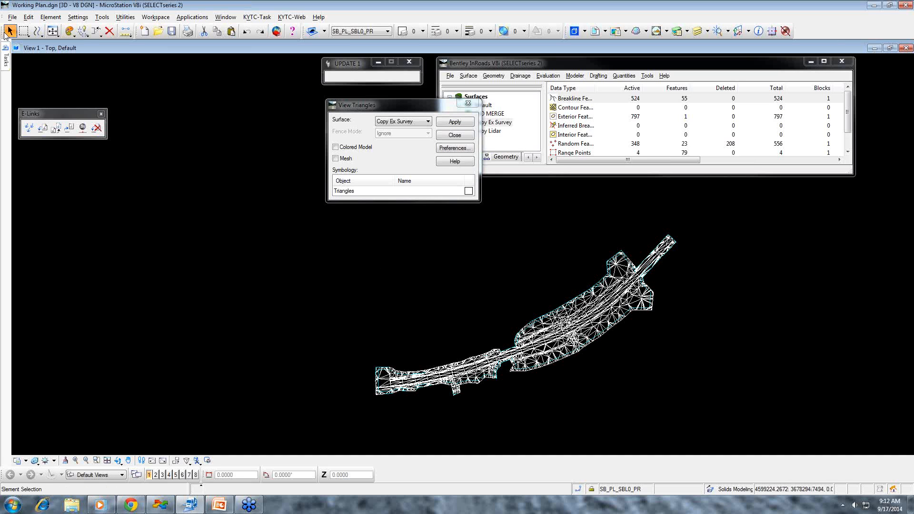
pyautogui.moveTo(716, 412); pyautogui.dragTo(276, 215)
pyautogui.press('Delete')
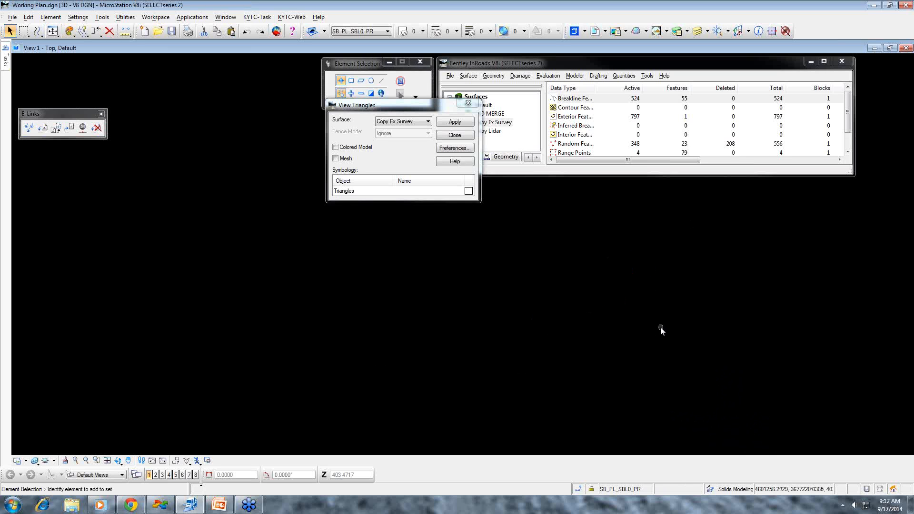
pyautogui.click(455, 135)
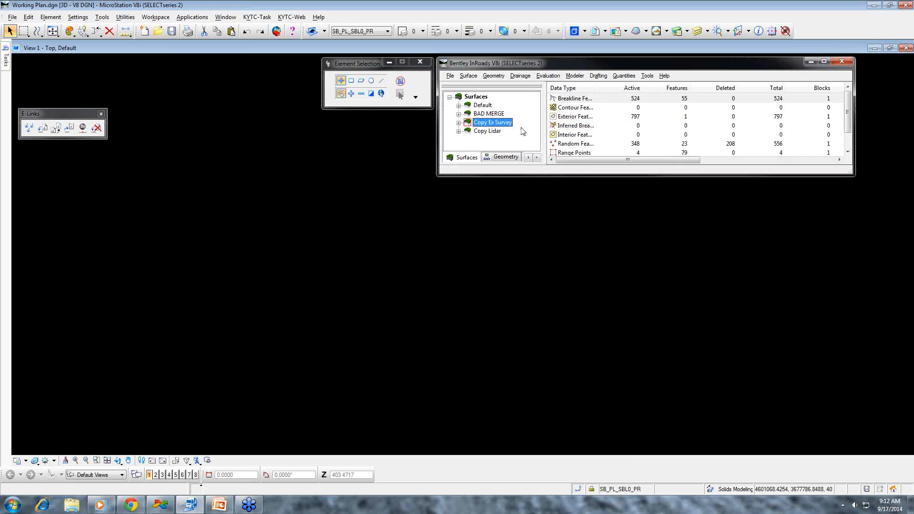
# - Start the Merge Surfaces command for the survey and LIDAR copies
pyautogui.click(468, 77)
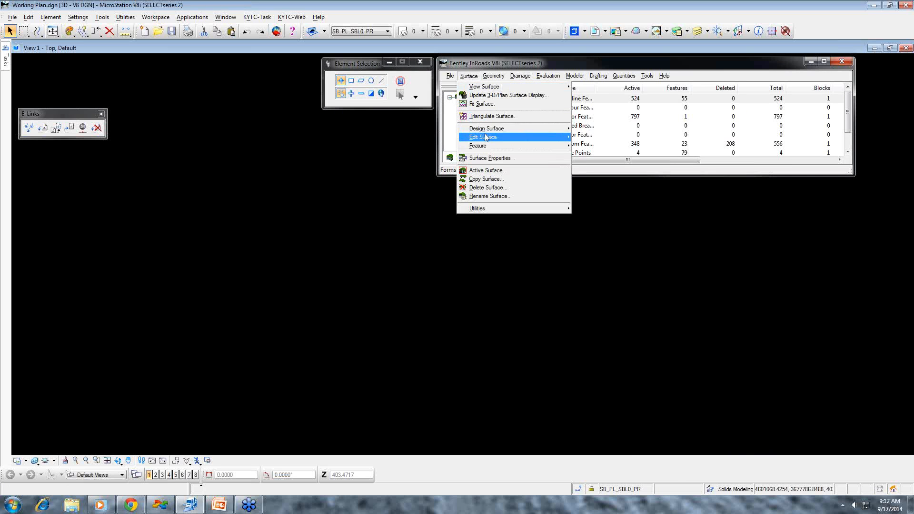
pyautogui.moveTo(485, 138)
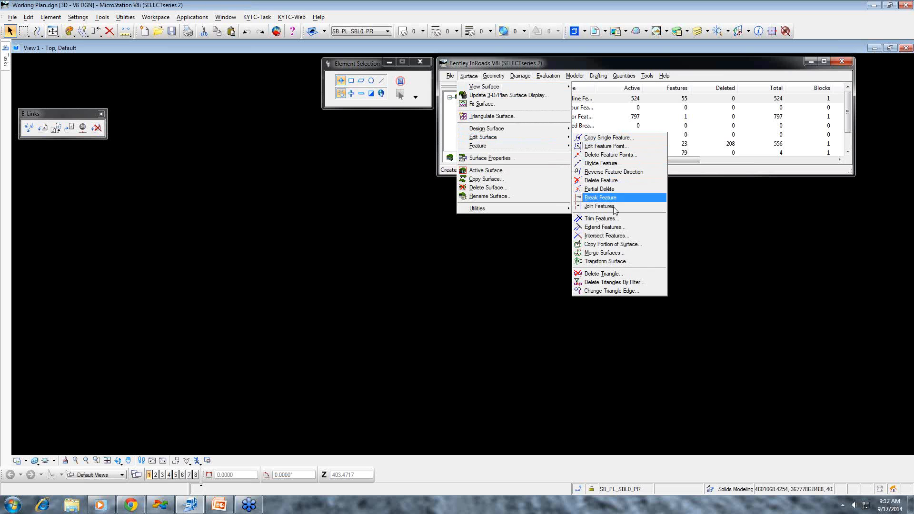
pyautogui.click(602, 253)
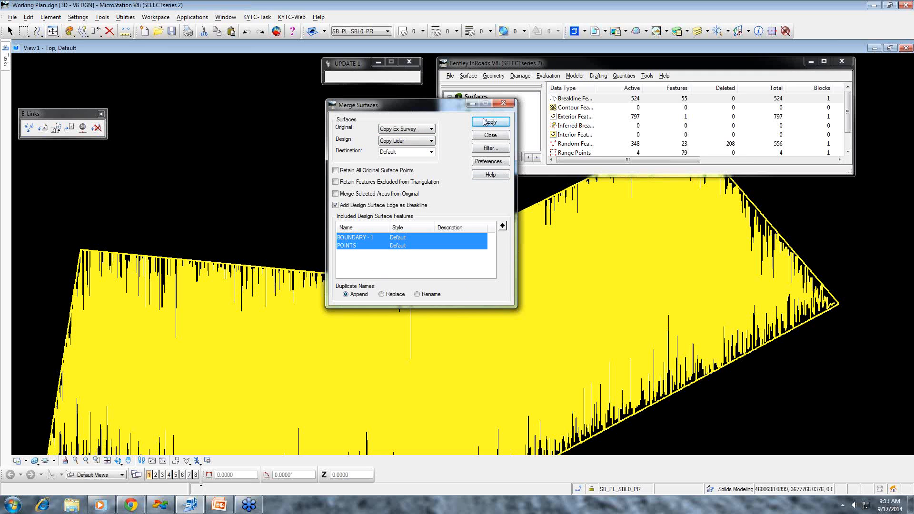
# - Read the Merge Surfaces help topic on exterior boundaries, prerequisites and the Original, Design and Destination surface options
pyautogui.click(492, 175)
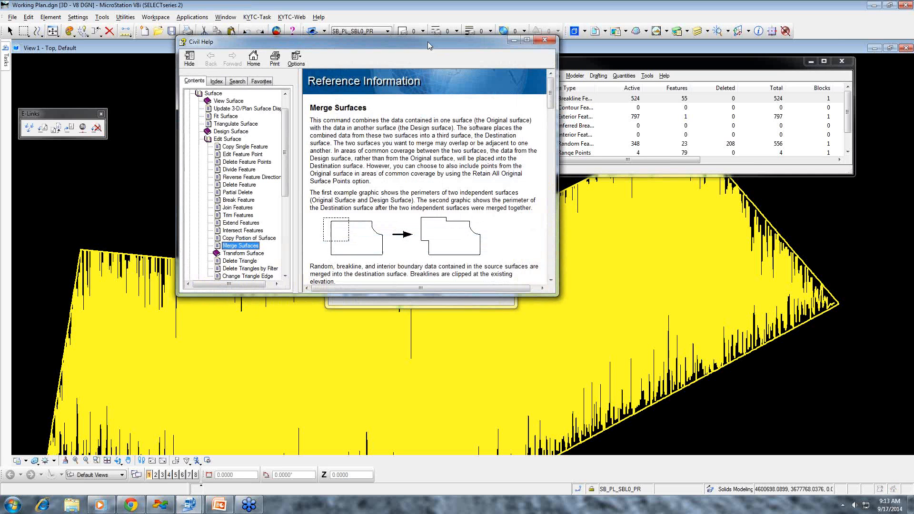
pyautogui.moveTo(441, 46); pyautogui.dragTo(793, 68)
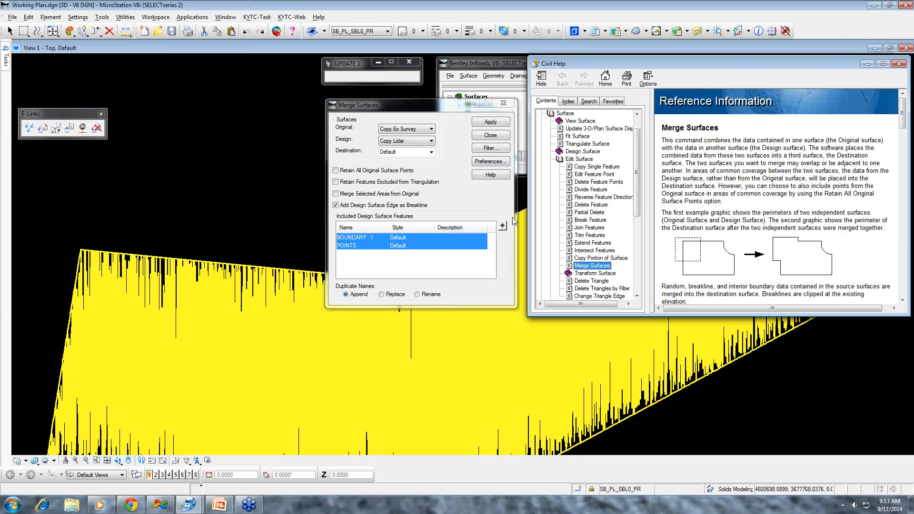
pyautogui.scroll(-3, 739, 212)
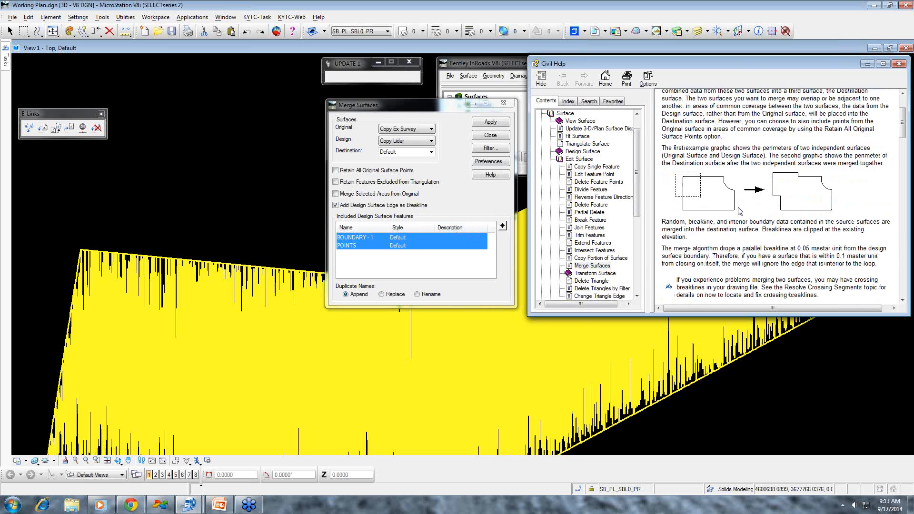
pyautogui.scroll(-6, 740, 212)
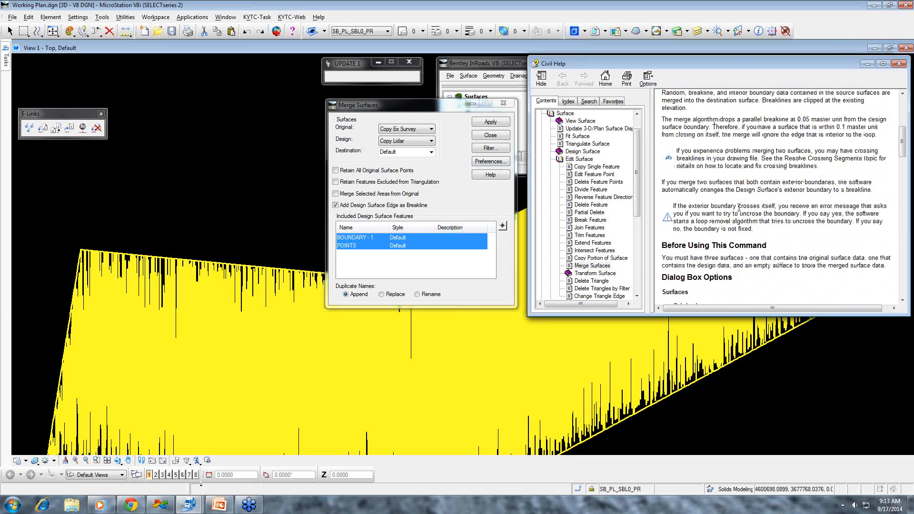
pyautogui.scroll(-6, 739, 208)
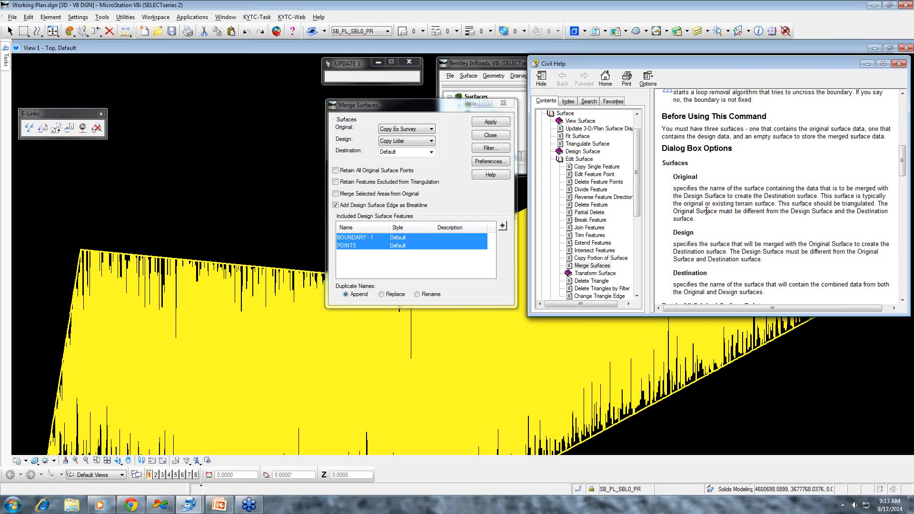
# - Set the merge's original surface to Copy Lidar and its design surface to Copy Ex Survey
pyautogui.click(418, 133)
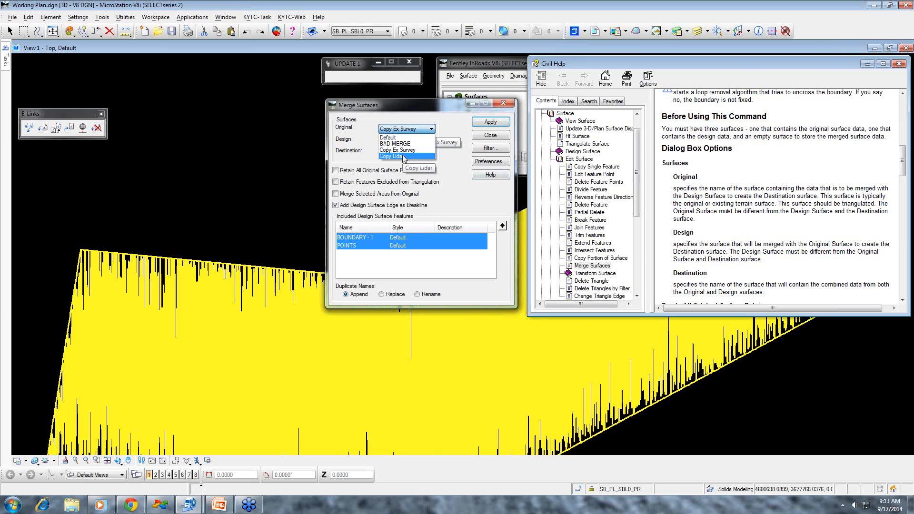
pyautogui.click(403, 155)
pyautogui.click(407, 141)
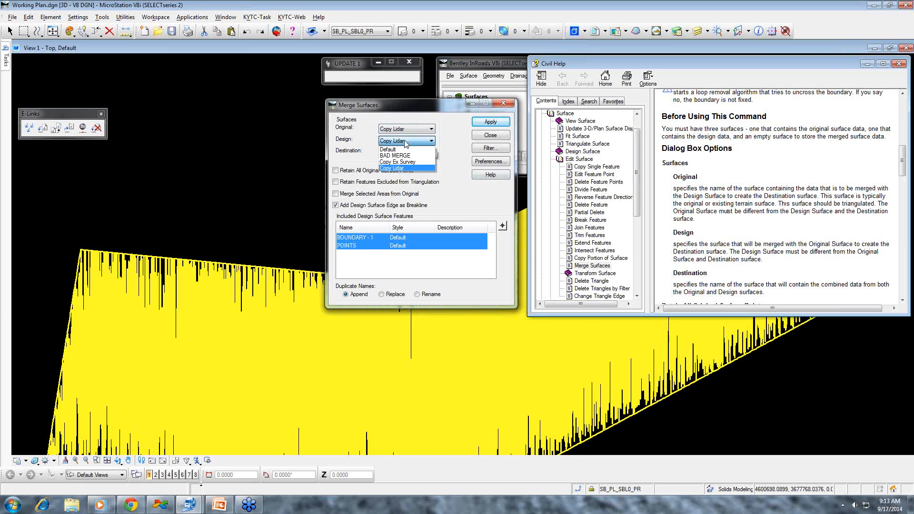
pyautogui.click(405, 162)
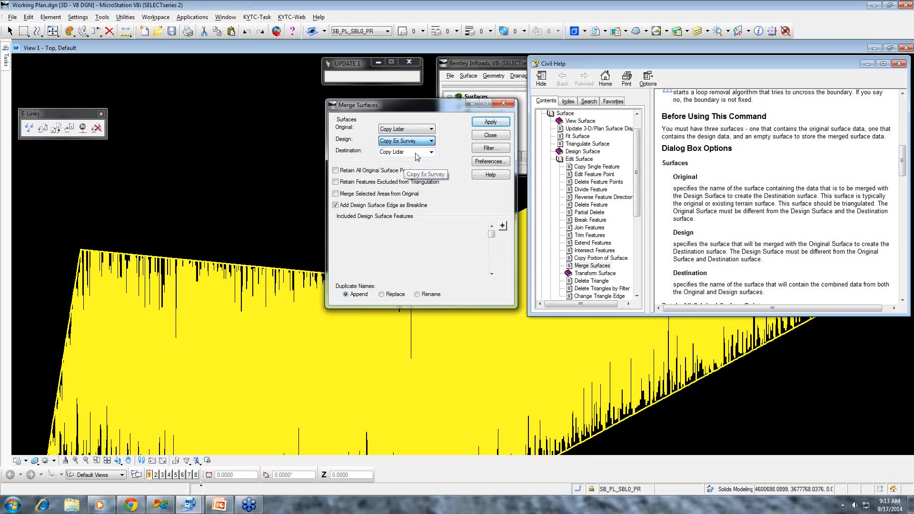
# - Name the merge's destination surface MERGE, run the surface merge, and close the merge dialog
pyautogui.click(416, 153)
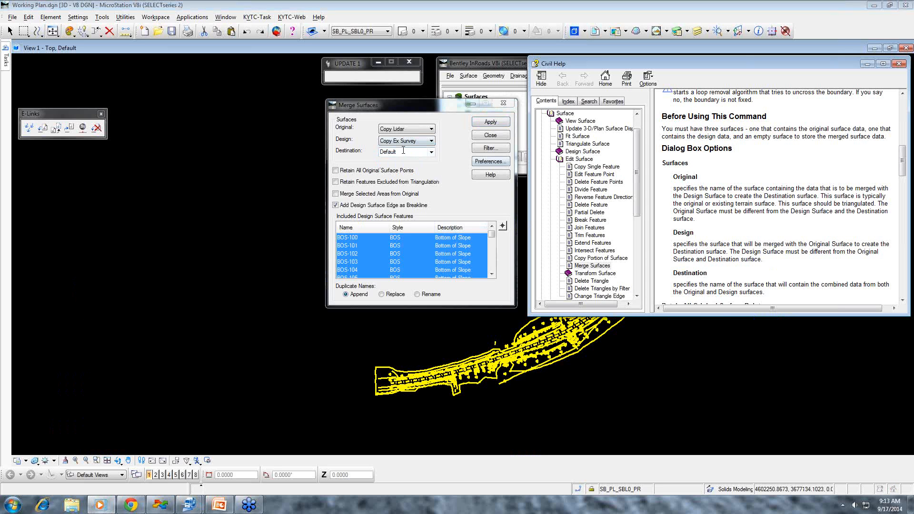
pyautogui.write('ME')
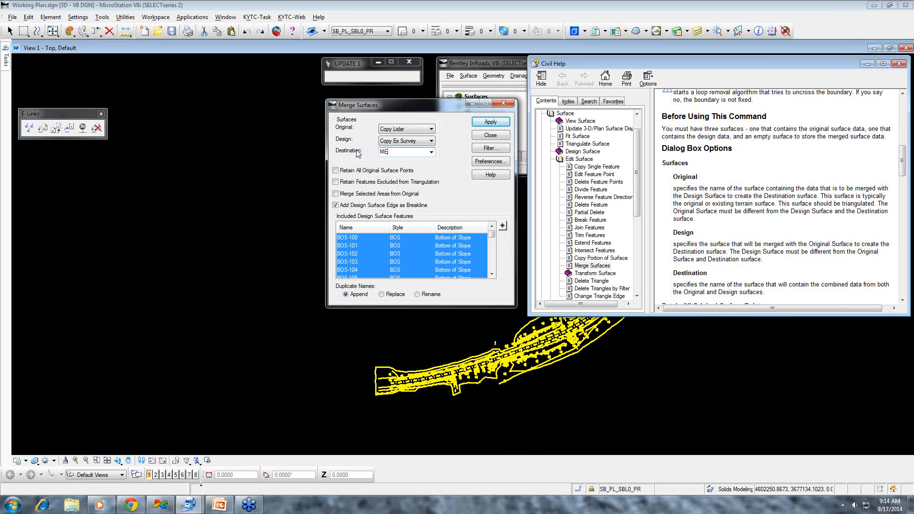
pyautogui.write('EERGE')
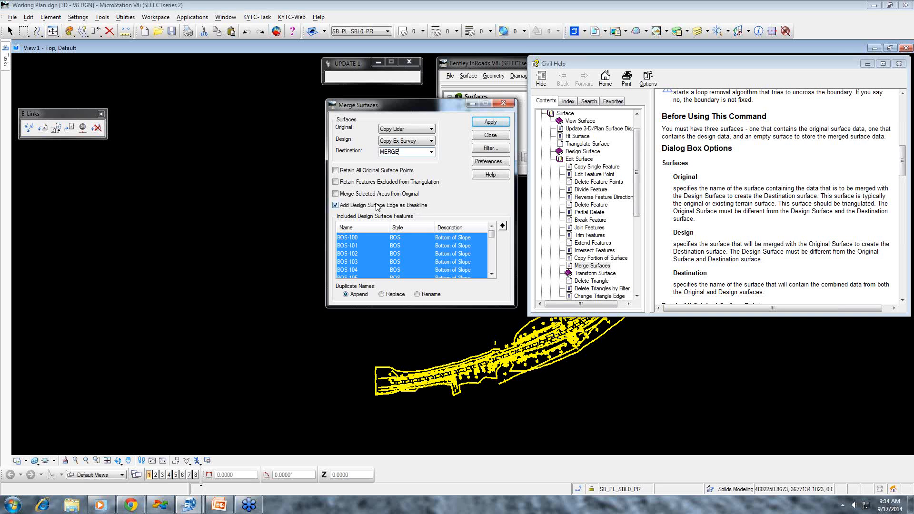
pyautogui.click(494, 123)
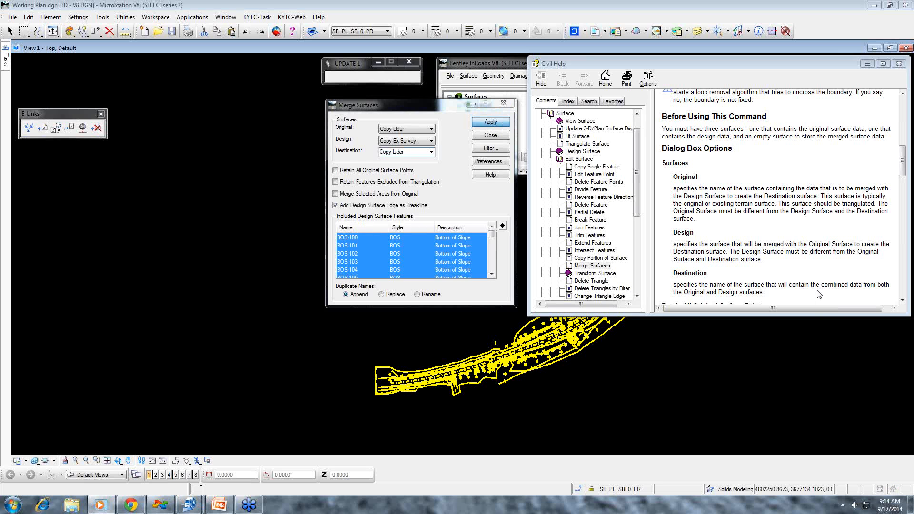
pyautogui.moveTo(447, 110); pyautogui.dragTo(337, 111)
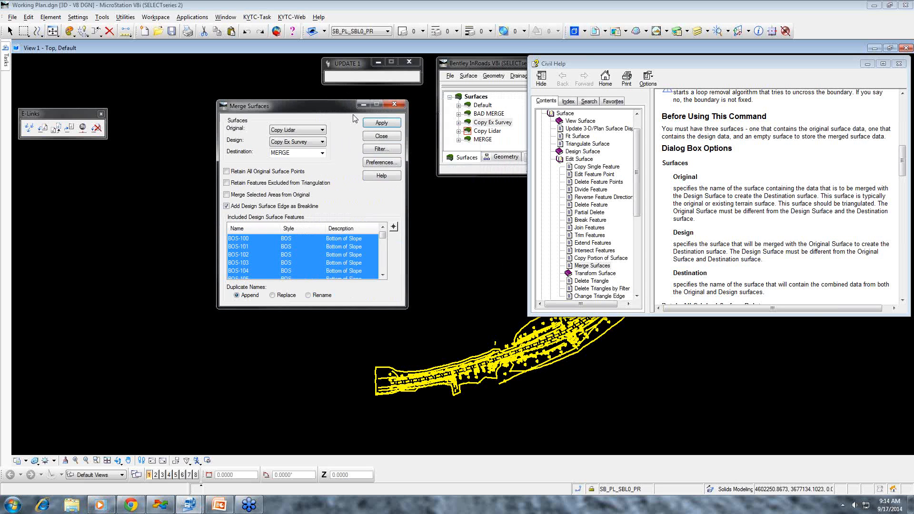
pyautogui.click(381, 137)
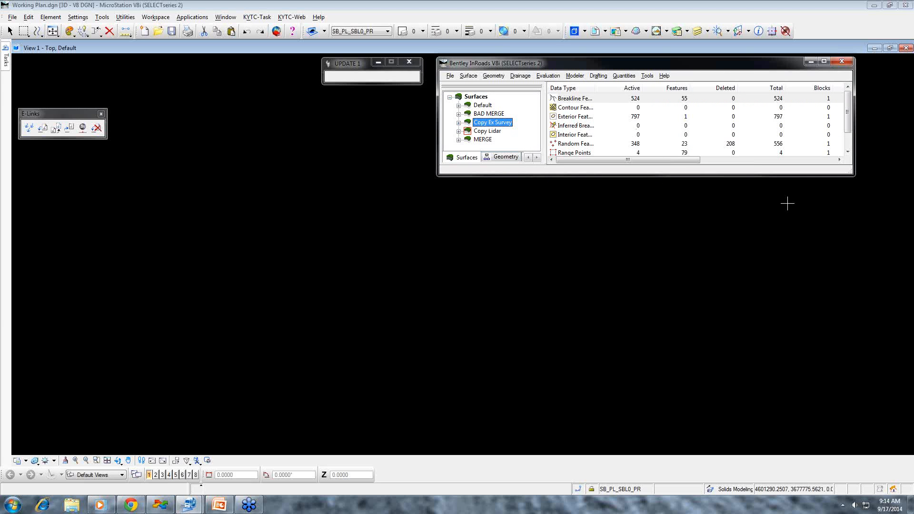
# - Display the triangles of the MERGE surface in the drawing
pyautogui.click(470, 77)
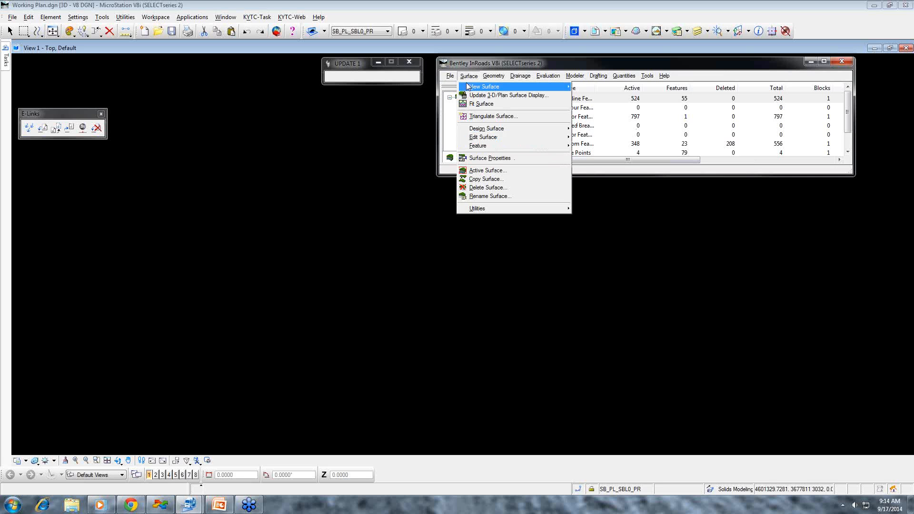
pyautogui.moveTo(469, 87)
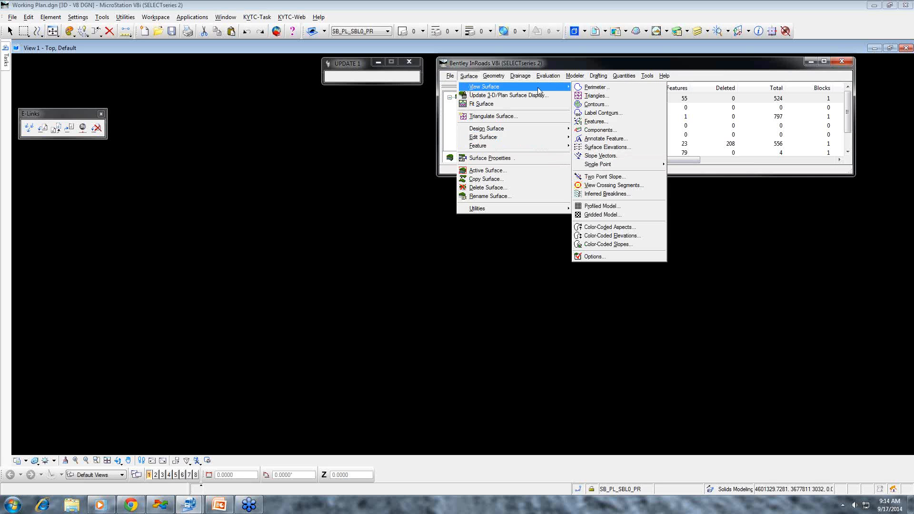
pyautogui.click(603, 96)
pyautogui.click(408, 124)
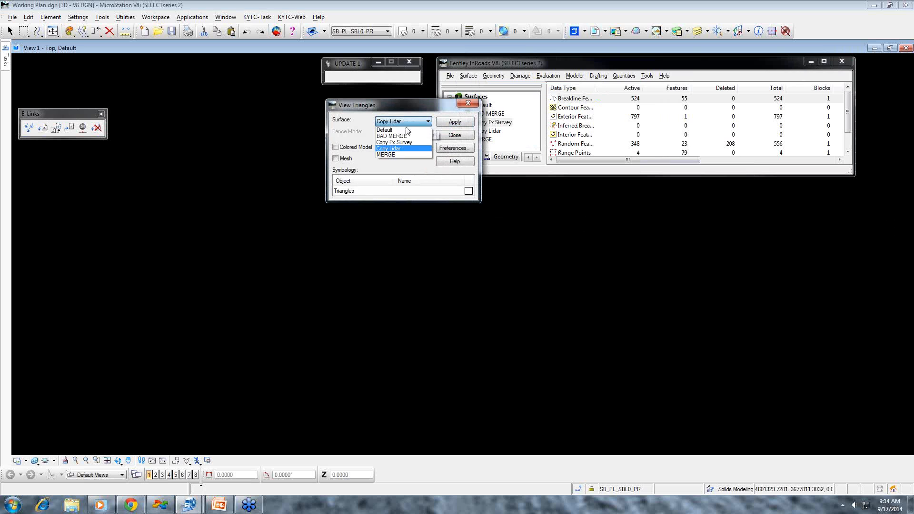
pyautogui.click(394, 155)
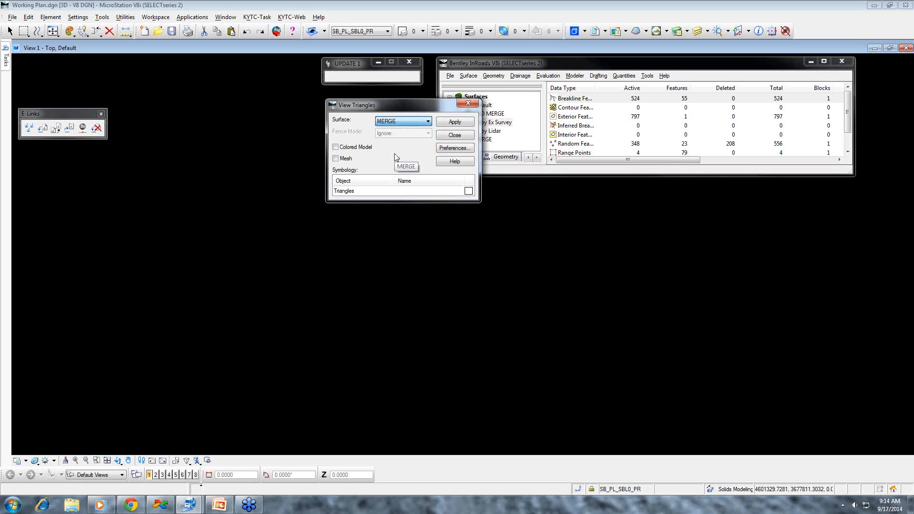
pyautogui.click(454, 123)
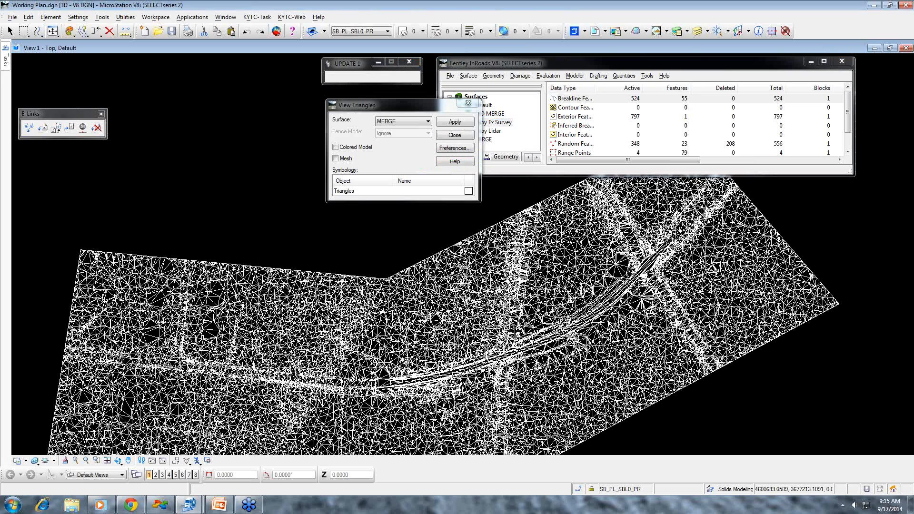
# - Change the view's display style to Smooth with Shadows
pyautogui.scroll(2, 543, 316)
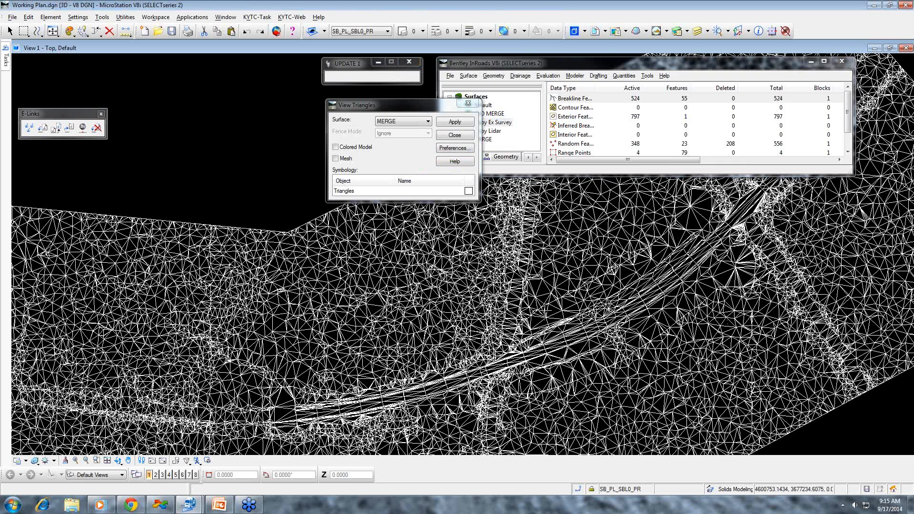
pyautogui.scroll(-2, 543, 314)
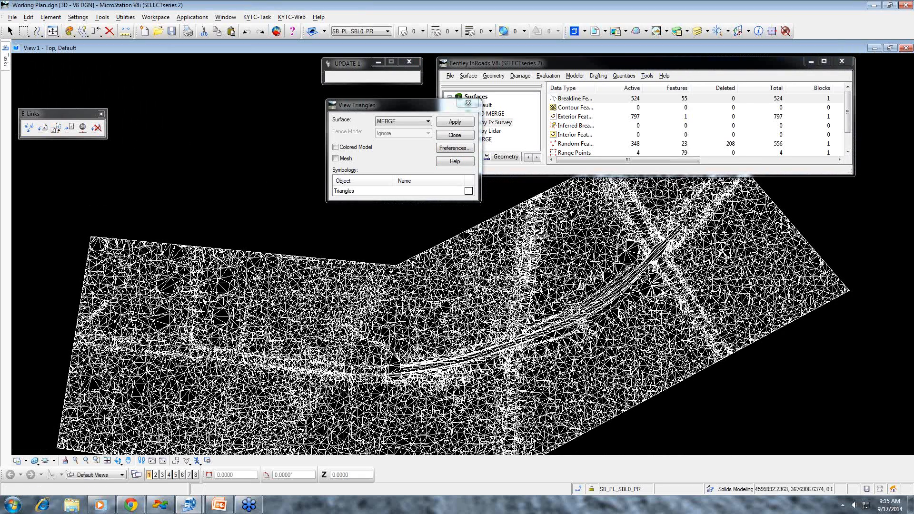
pyautogui.click(36, 461)
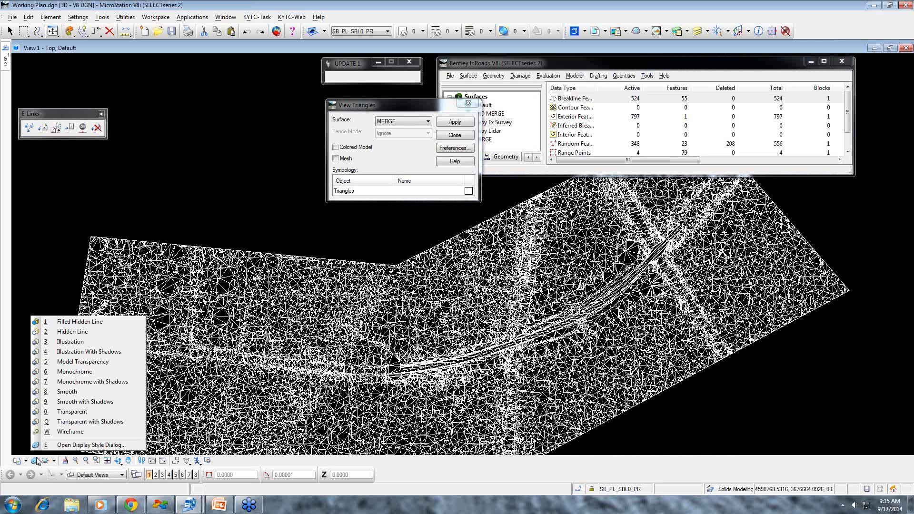
pyautogui.click(76, 402)
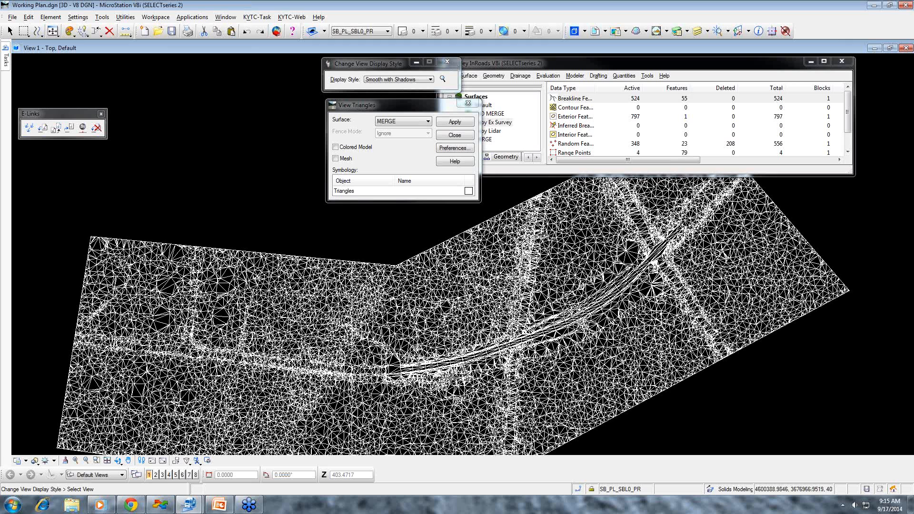
pyautogui.click(570, 322)
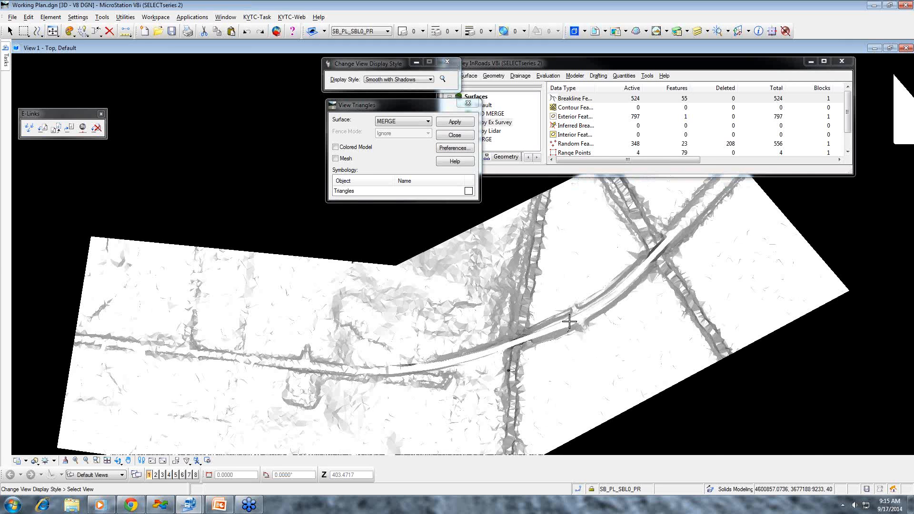
# - Minimize the InRoads window and dynamically rotate the shaded view to examine the transition between survey and LIDAR areas in 3D
pyautogui.scroll(4, 569, 322)
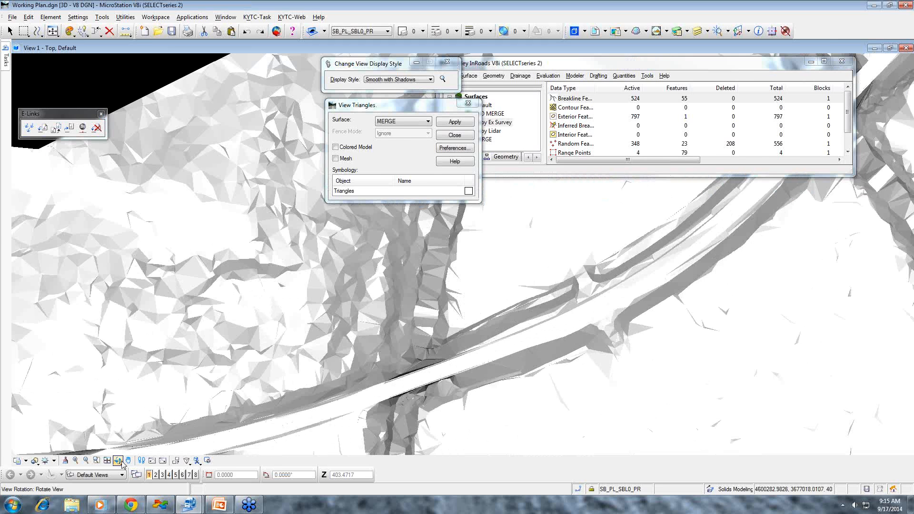
pyautogui.click(811, 61)
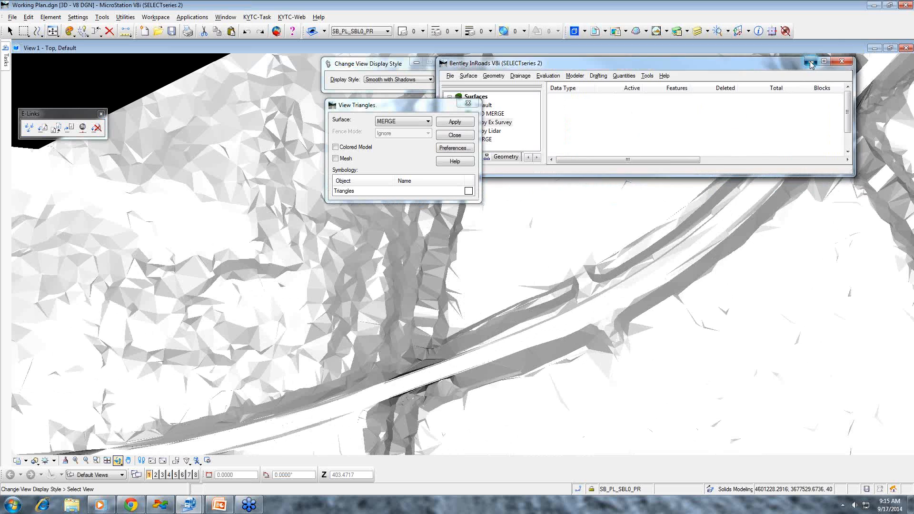
pyautogui.click(118, 461)
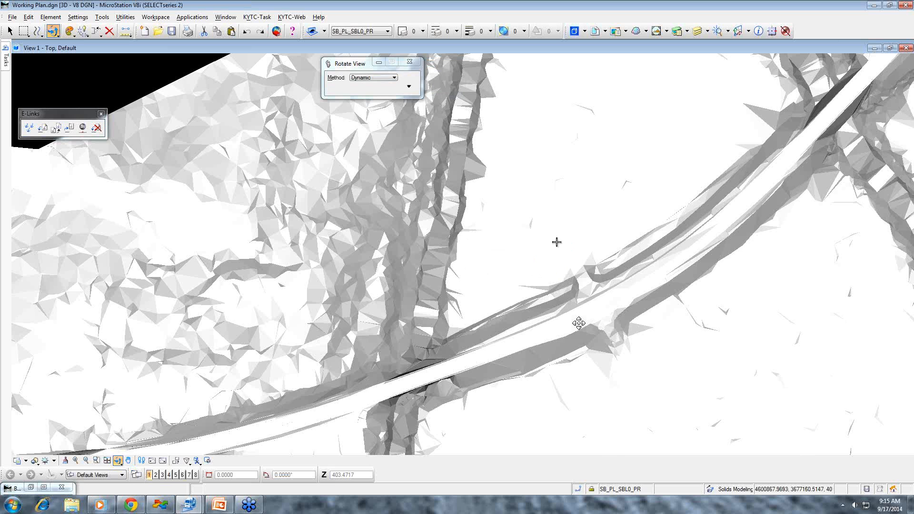
pyautogui.moveTo(579, 324)
pyautogui.mouseDown()
pyautogui.moveTo(584, 242)
pyautogui.moveTo(627, 227)
pyautogui.moveTo(594, 241)
pyautogui.moveTo(536, 190)
pyautogui.mouseUp()
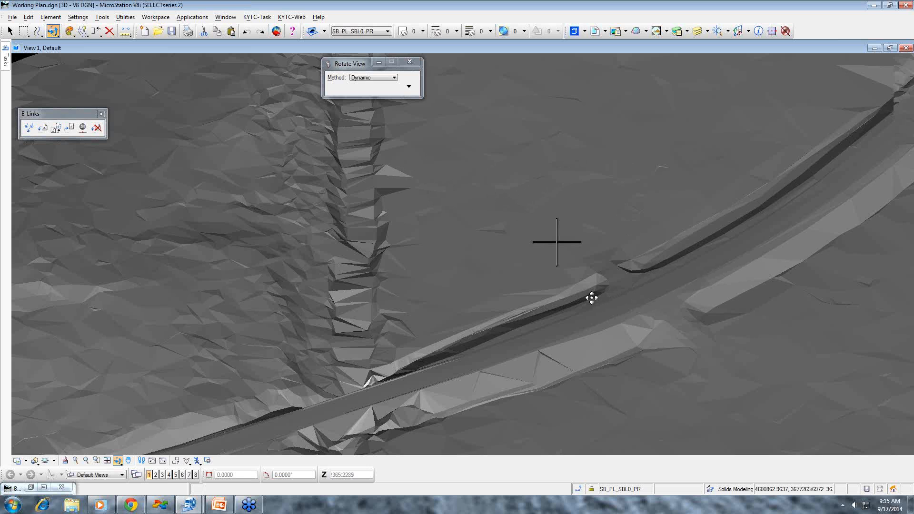
pyautogui.scroll(-3, 592, 298)
pyautogui.scroll(-3, 592, 298)
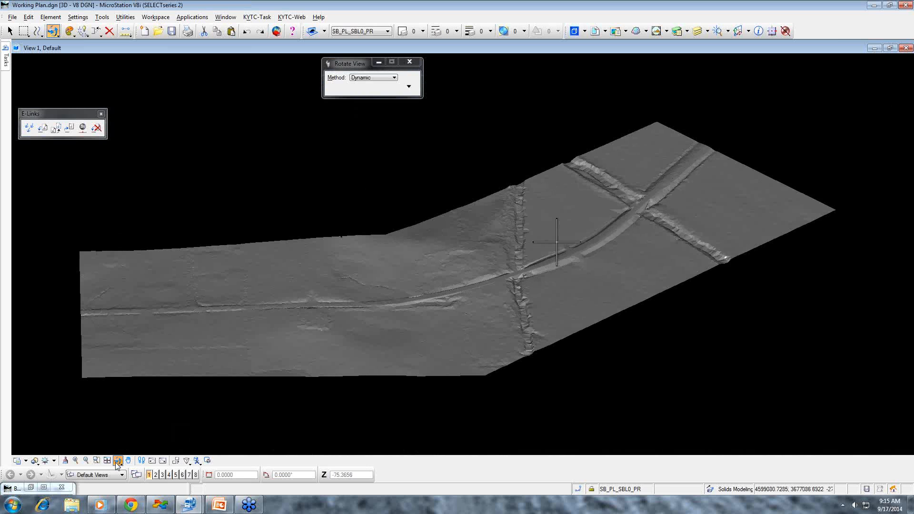
# - Return the rotated view to the Top orientation
pyautogui.click(117, 461)
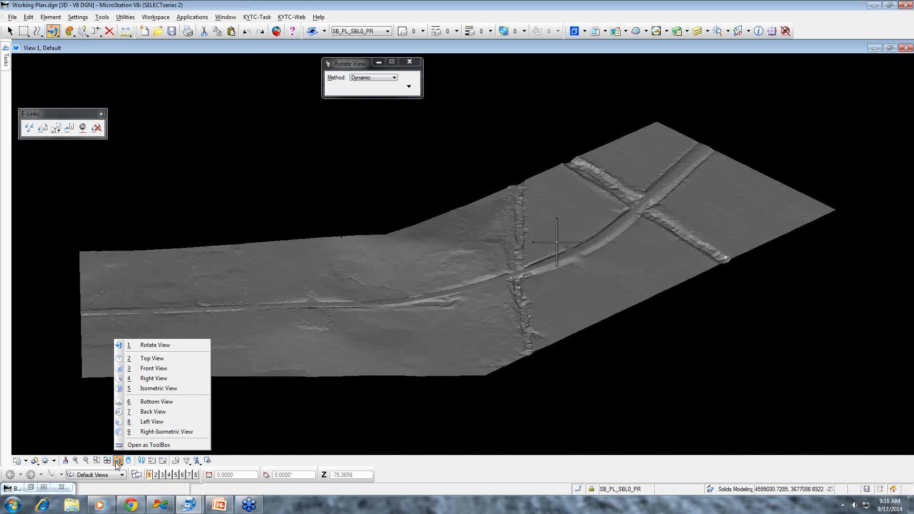
pyautogui.click(360, 79)
pyautogui.click(363, 78)
pyautogui.click(367, 103)
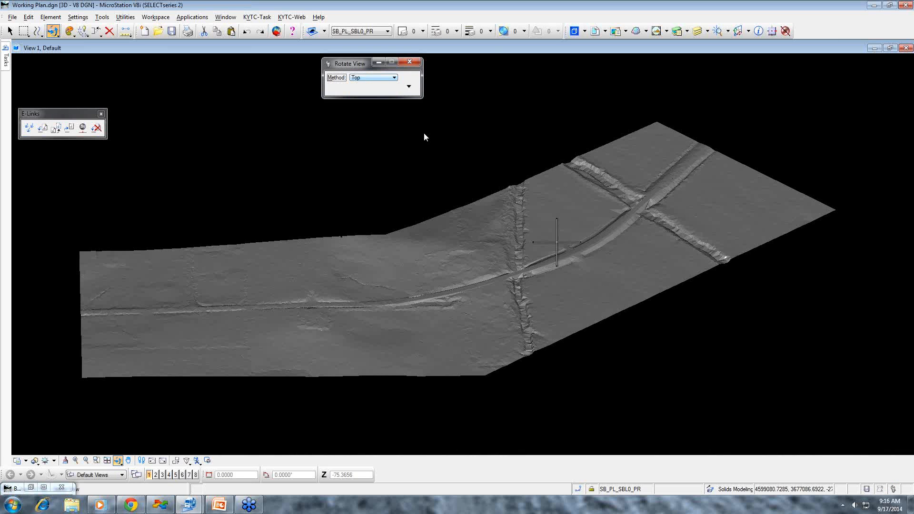
pyautogui.click(548, 274)
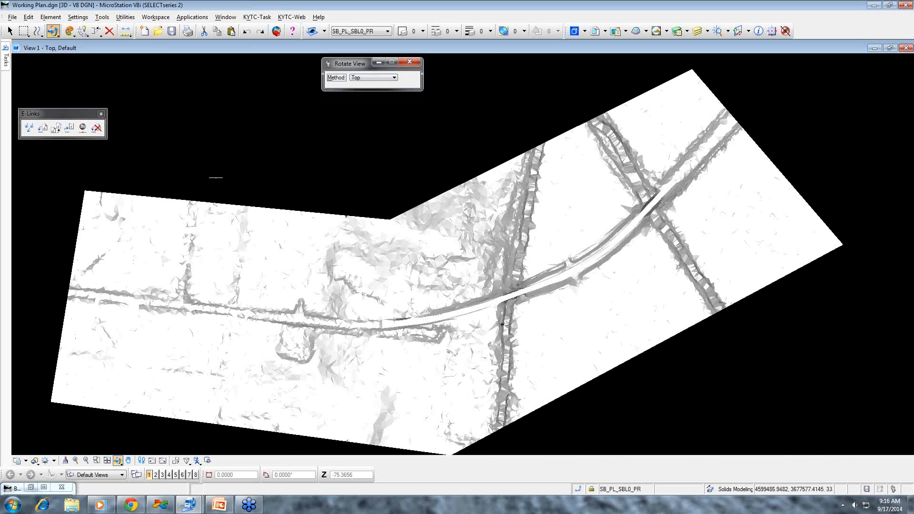
# - Delete all displayed MERGE triangles from the drawing, restore the InRoads window, and close the triangle display dialog
pyautogui.click(9, 31)
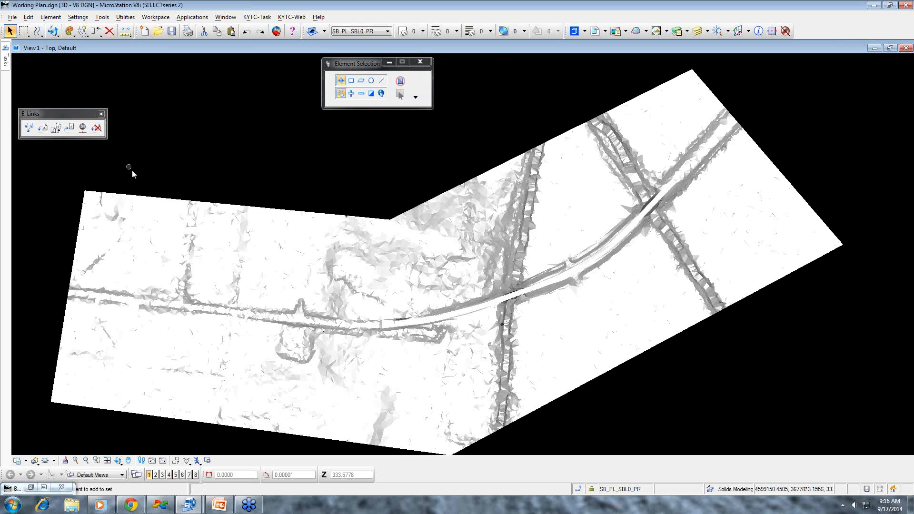
pyautogui.scroll(-5, 131, 169)
pyautogui.moveTo(355, 282); pyautogui.dragTo(84, 159)
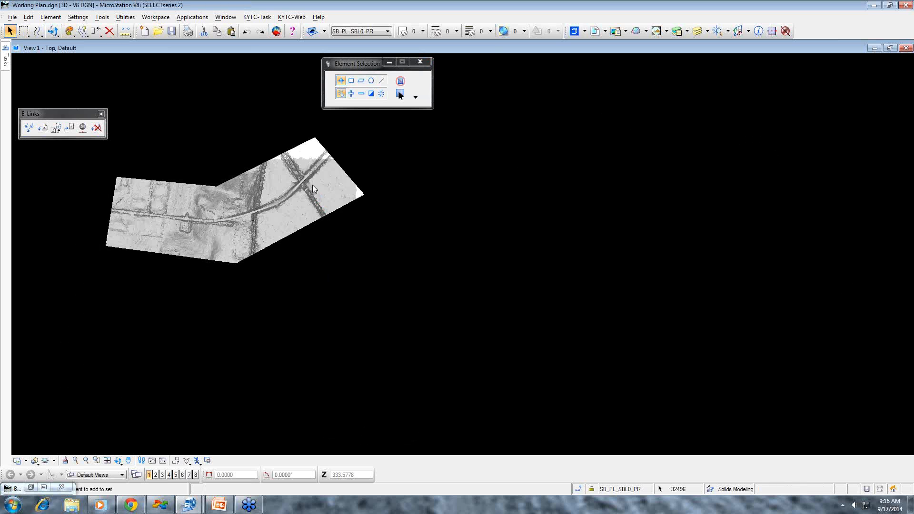
pyautogui.moveTo(266, 127); pyautogui.dragTo(384, 220)
pyautogui.press('Delete')
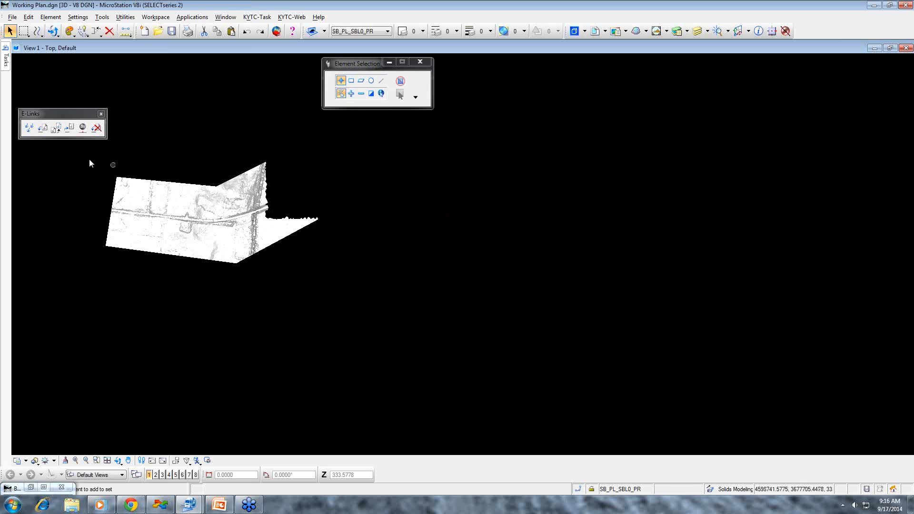
pyautogui.moveTo(75, 153); pyautogui.dragTo(343, 291)
pyautogui.press('Delete')
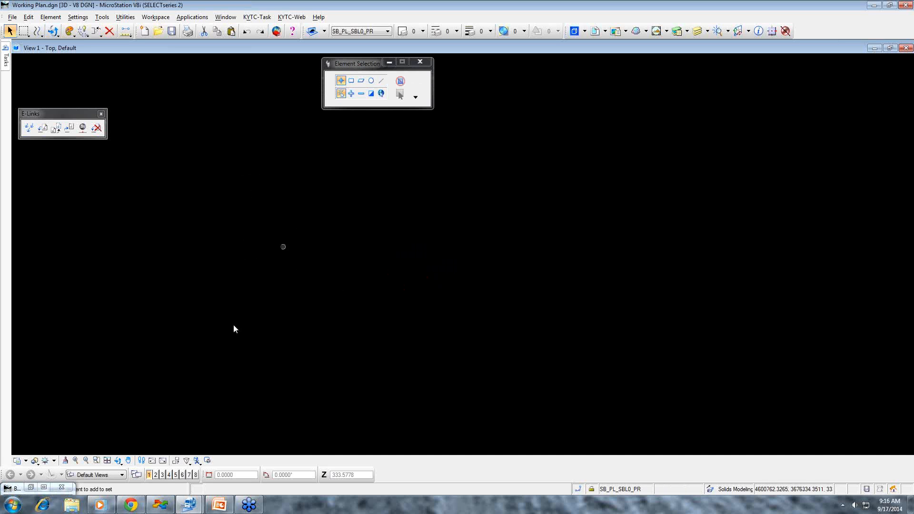
pyautogui.click(30, 489)
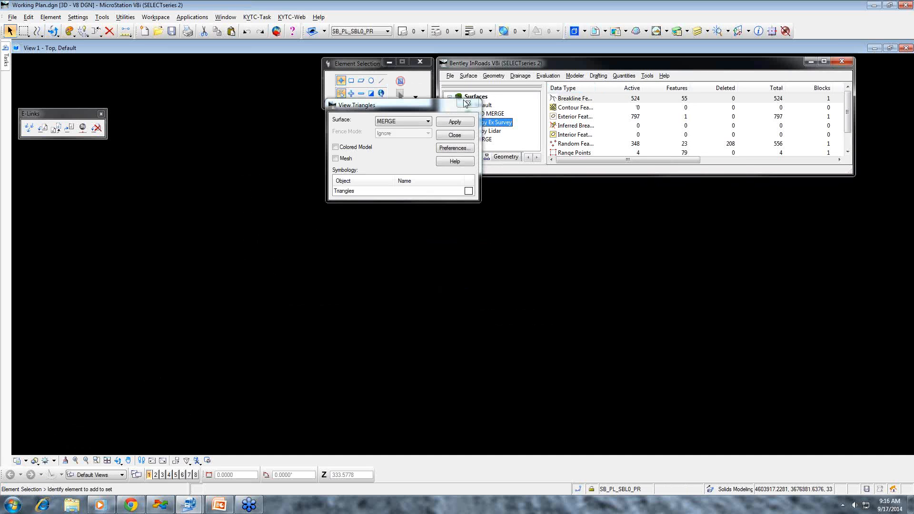
pyautogui.click(458, 136)
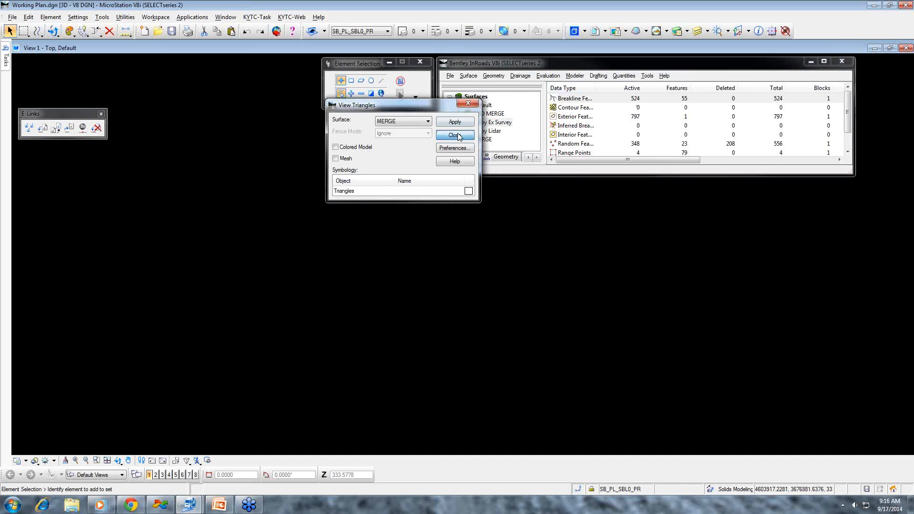
# - Display the triangles of the BAD MERGE surface in the drawing and close the triangle display dialog
pyautogui.click(493, 114)
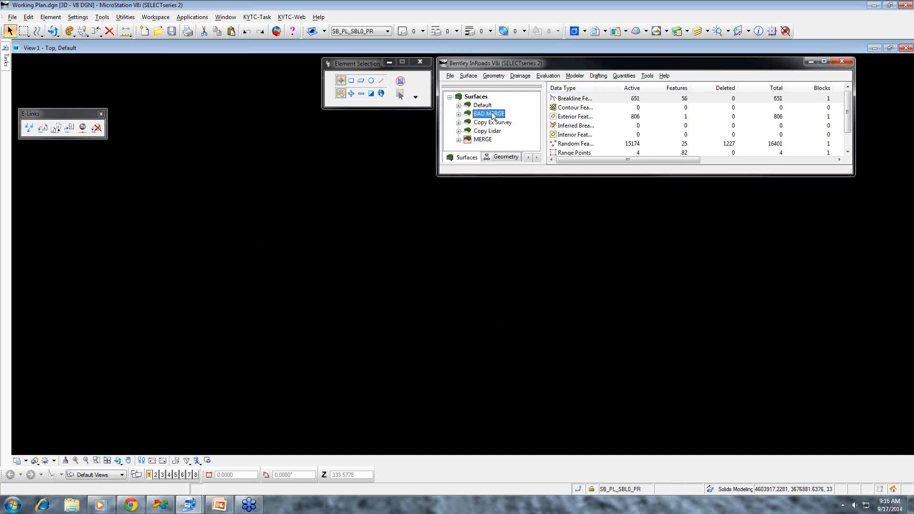
pyautogui.click(467, 76)
pyautogui.moveTo(481, 87)
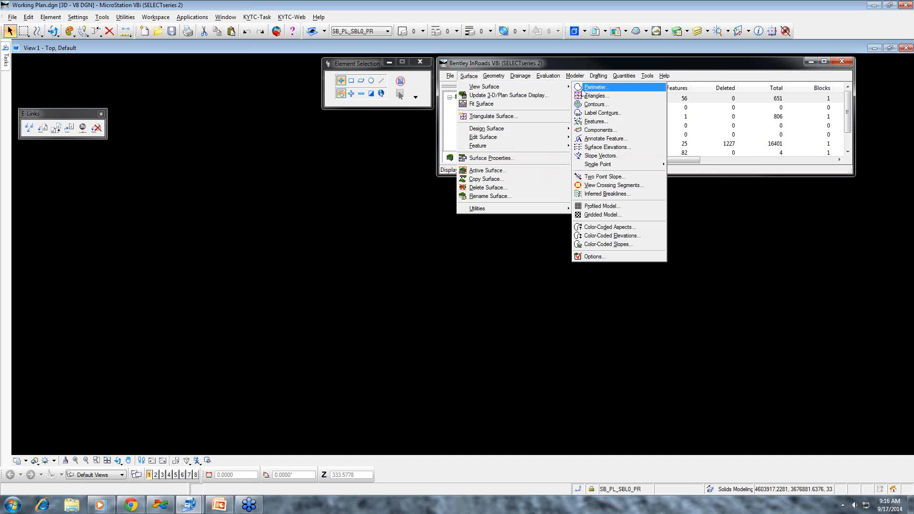
pyautogui.click(586, 96)
pyautogui.click(429, 122)
pyautogui.click(428, 147)
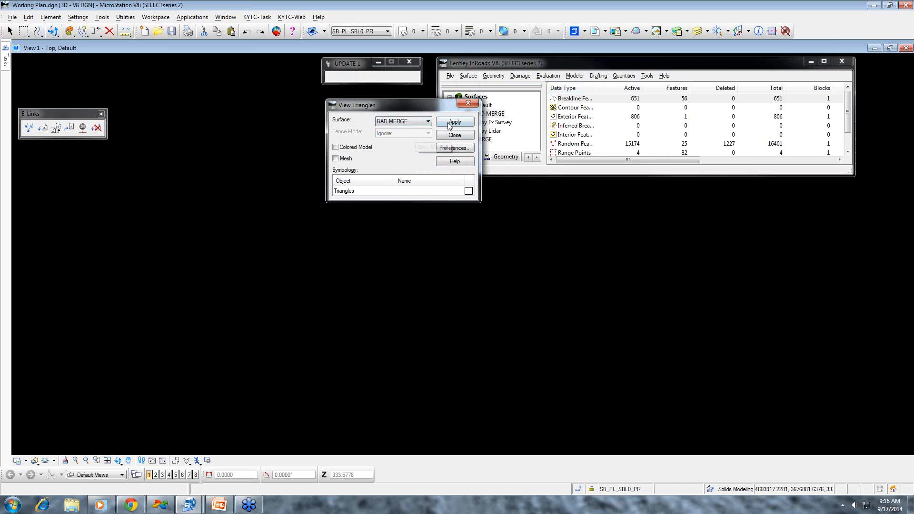
pyautogui.click(453, 122)
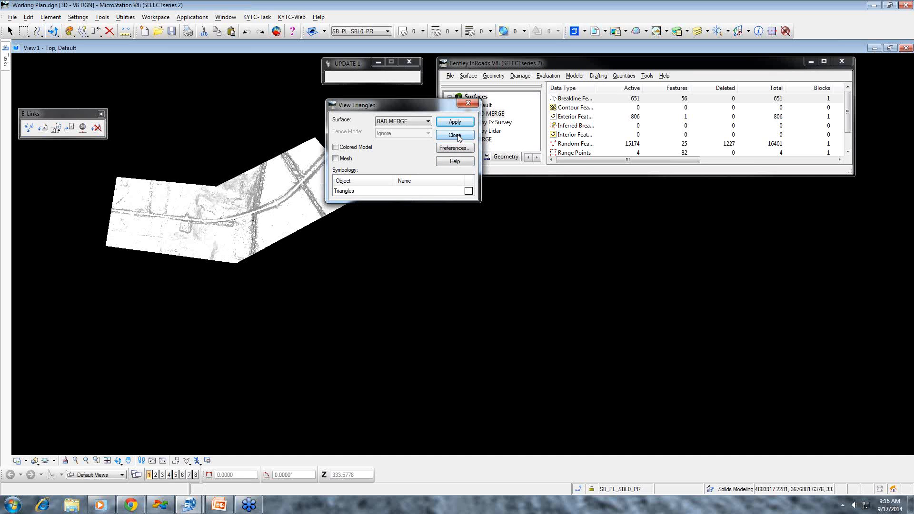
pyautogui.click(455, 136)
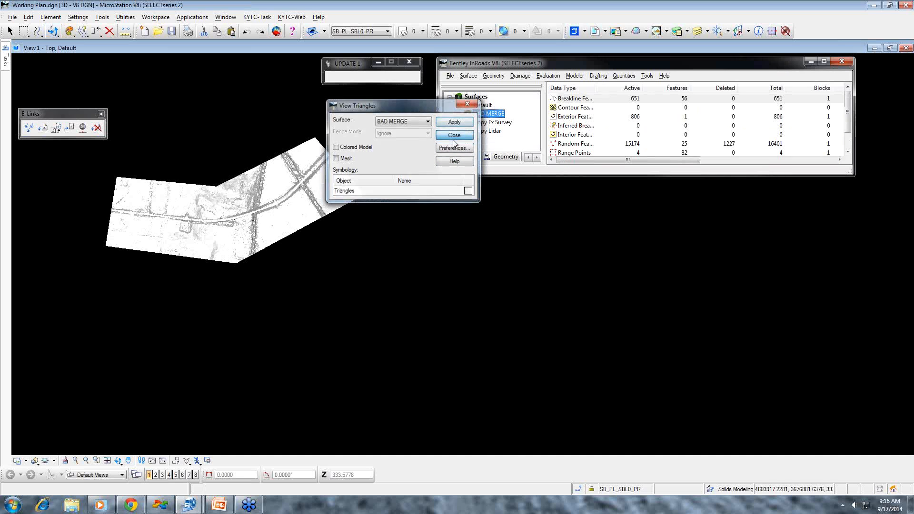
# - Minimize the InRoads window and dynamically rotate the shaded BAD MERGE triangles to examine the ridge along the survey boundary beside the road
pyautogui.click(811, 62)
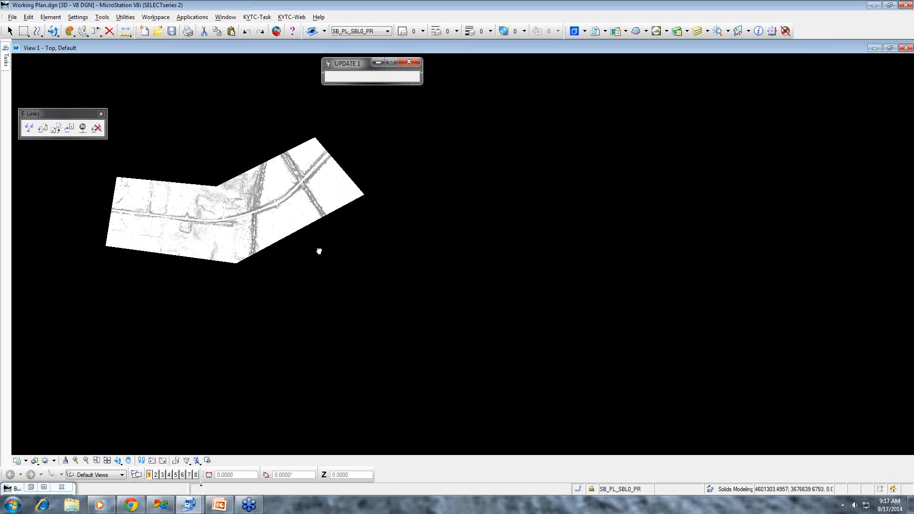
pyautogui.moveTo(439, 269); pyautogui.dragTo(635, 308, button='middle')
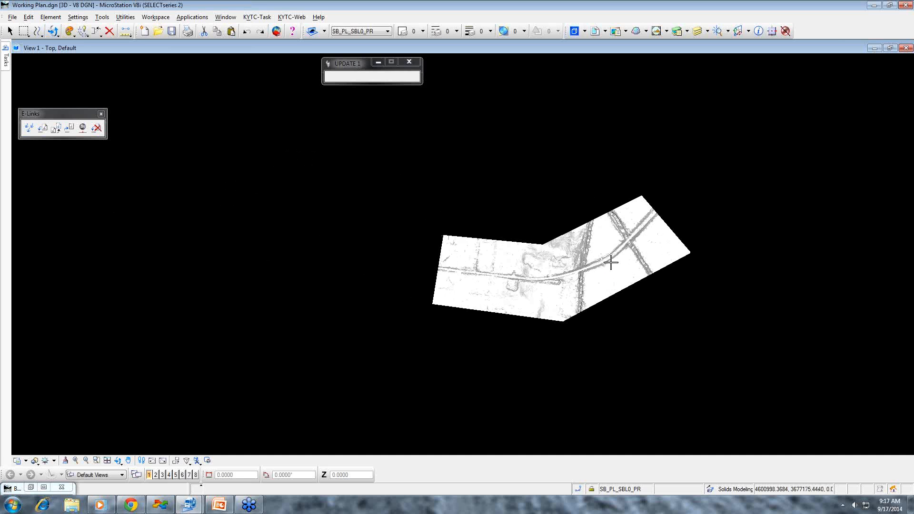
pyautogui.scroll(5, 612, 260)
pyautogui.scroll(2, 567, 233)
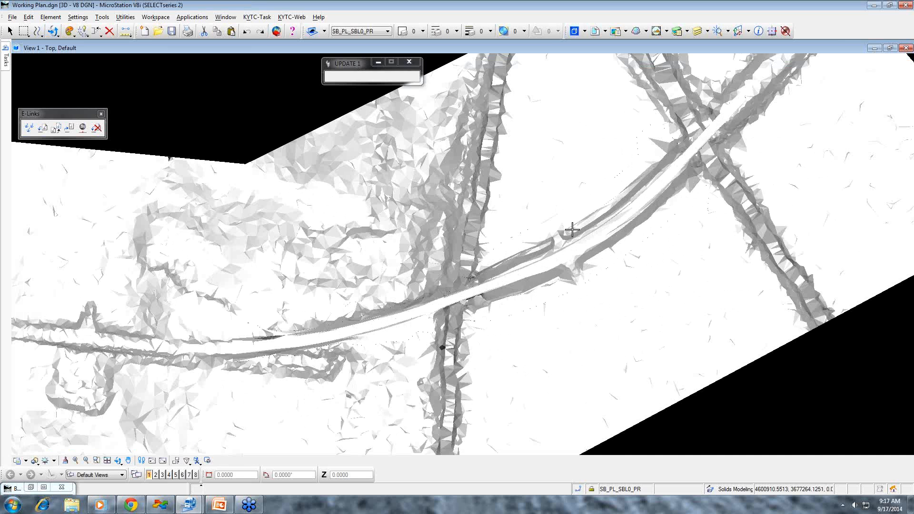
pyautogui.scroll(2, 564, 231)
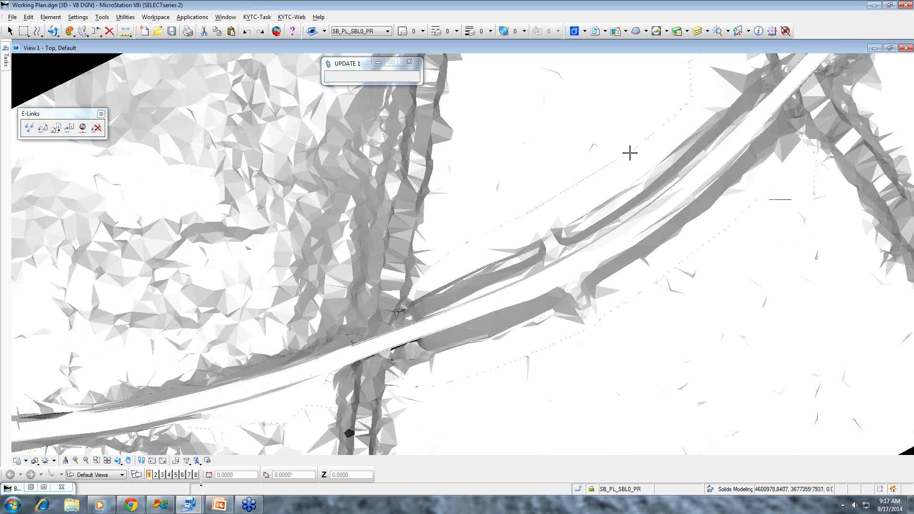
pyautogui.click(118, 461)
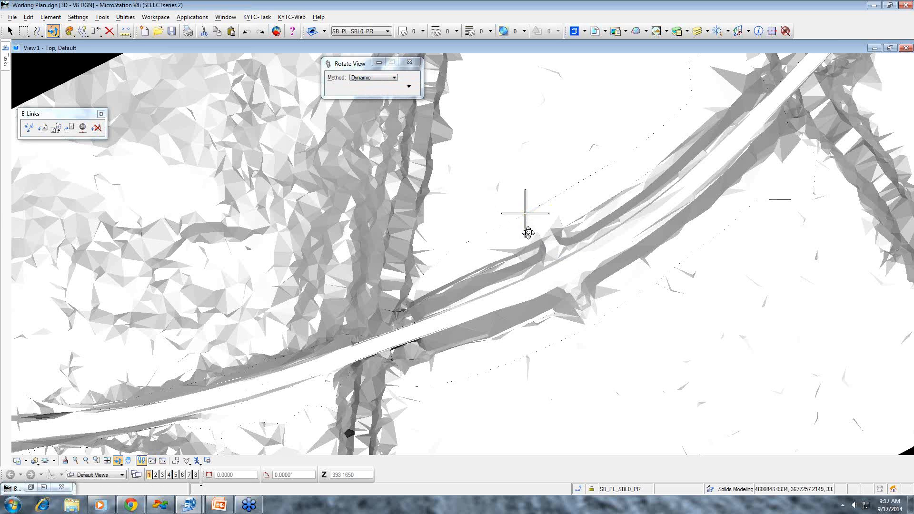
pyautogui.click(526, 213)
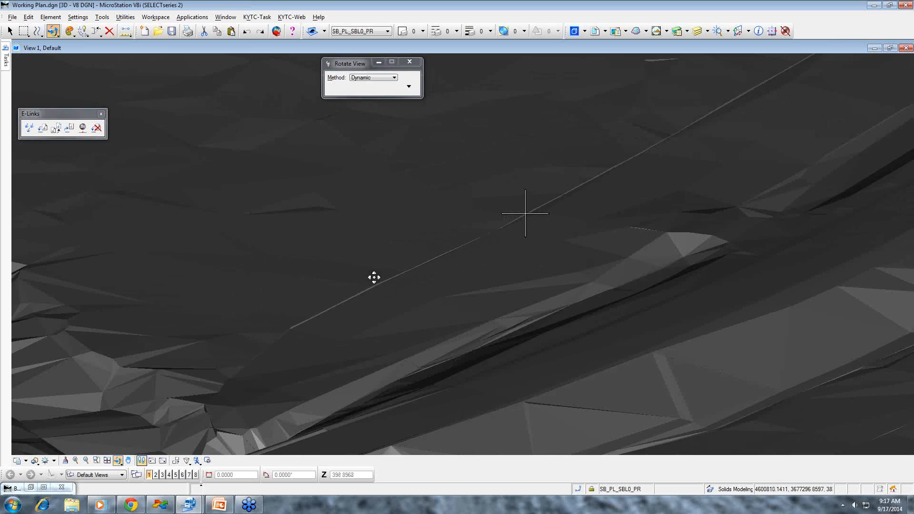
pyautogui.scroll(4, 532, 208)
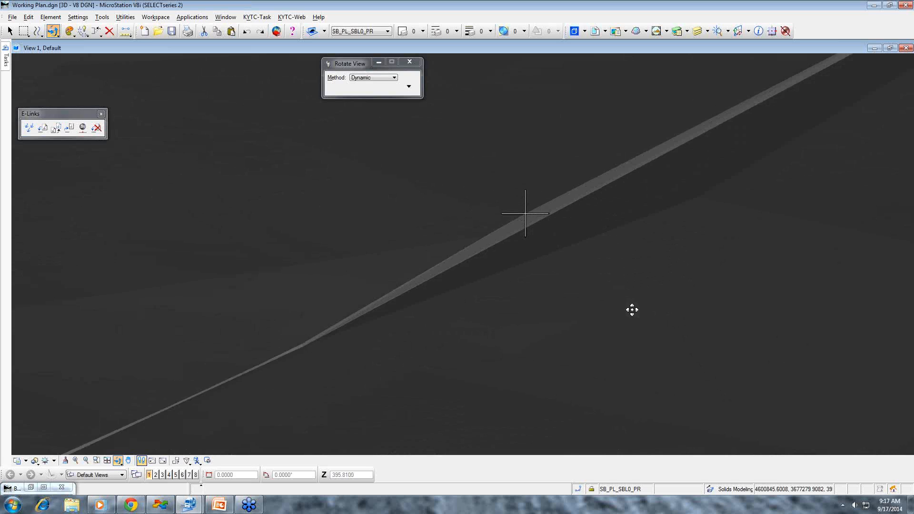
pyautogui.scroll(-7, 632, 310)
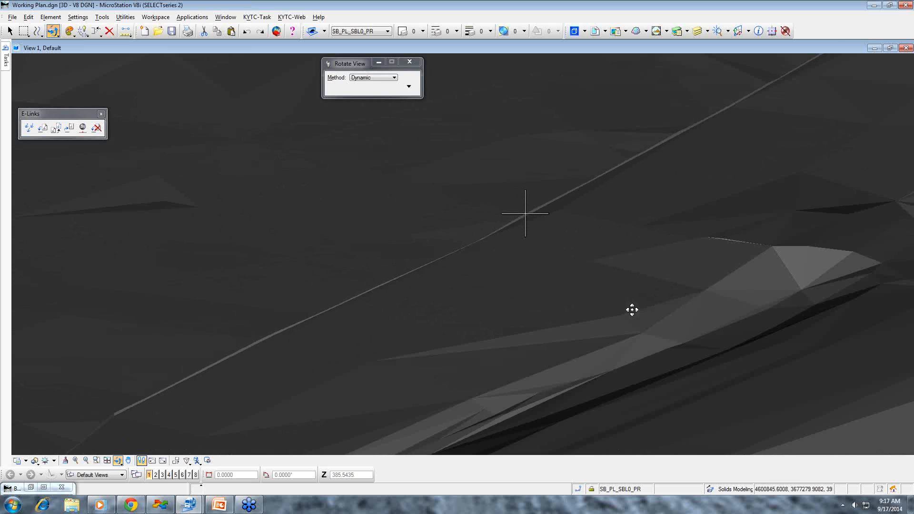
pyautogui.scroll(-1, 633, 311)
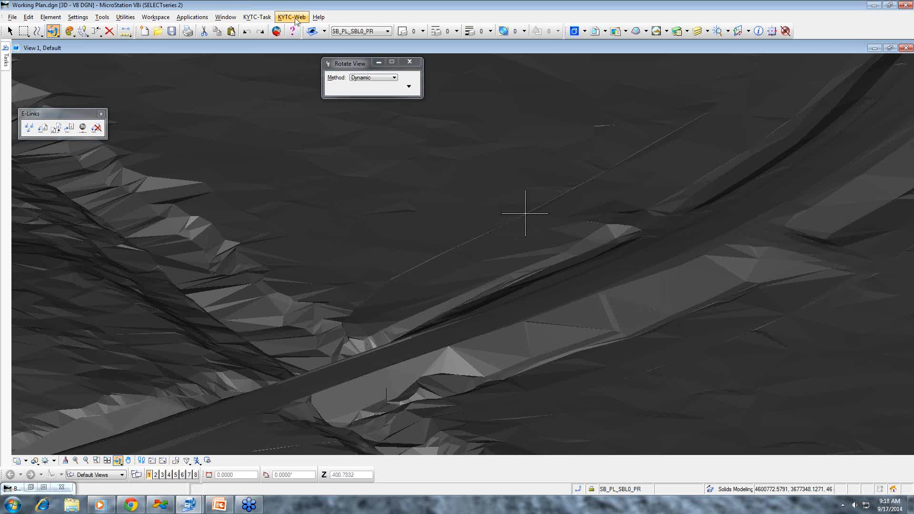
# - Open the KYTC Software & Support web page of the Kentucky Transportation Cabinet and enlarge its browser window
pyautogui.click(318, 17)
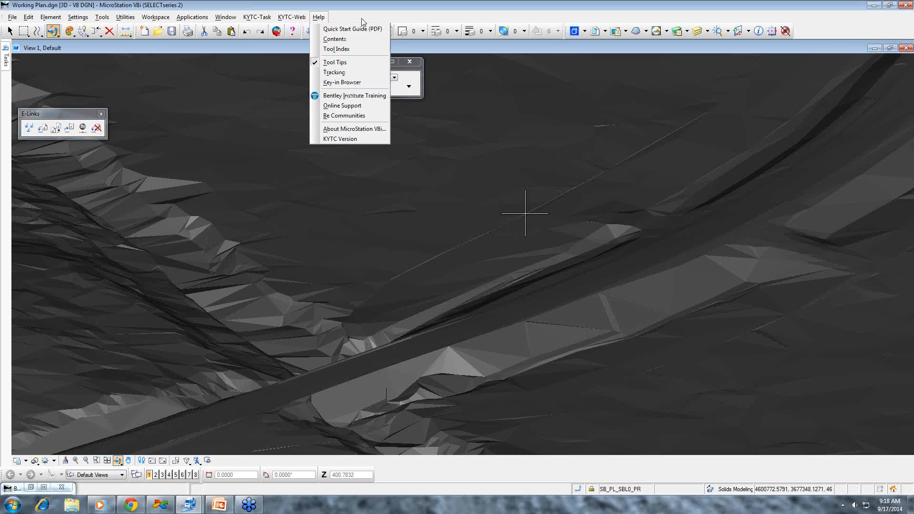
pyautogui.moveTo(292, 18)
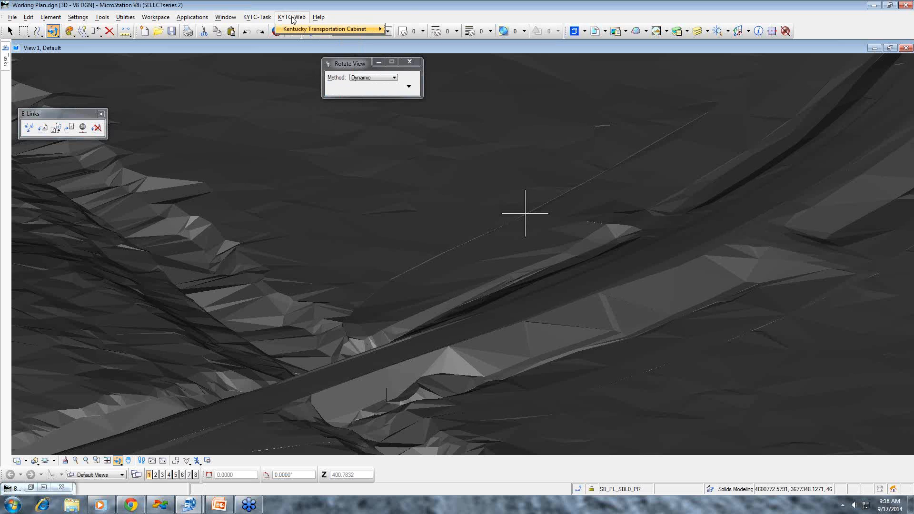
pyautogui.click(292, 17)
pyautogui.click(293, 18)
pyautogui.moveTo(301, 25)
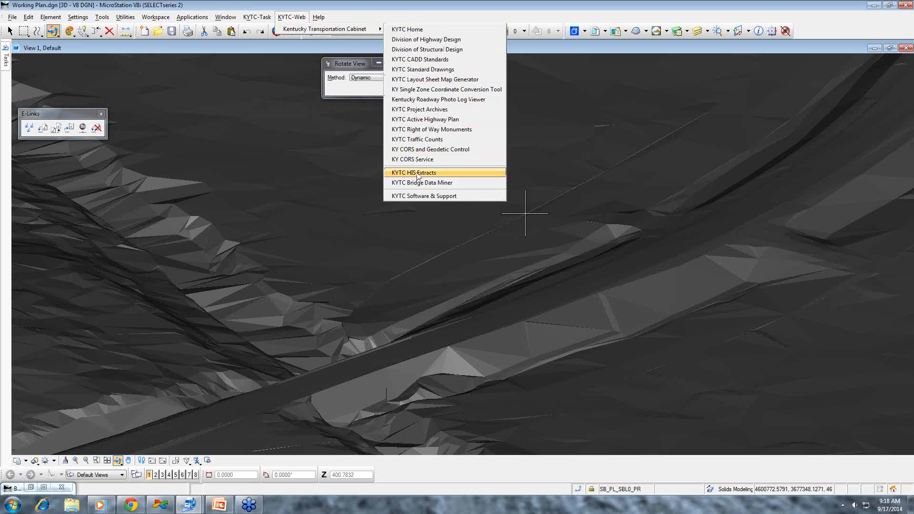
pyautogui.click(419, 196)
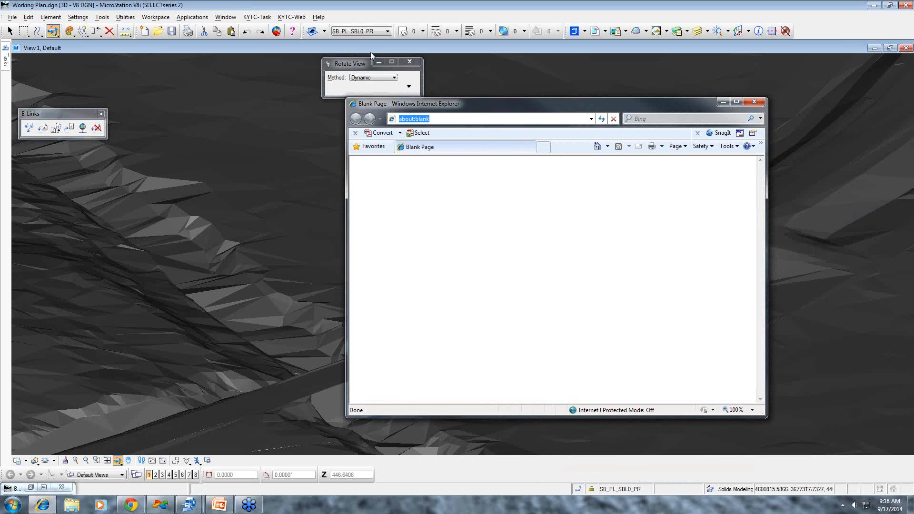
pyautogui.click(291, 17)
pyautogui.moveTo(333, 29)
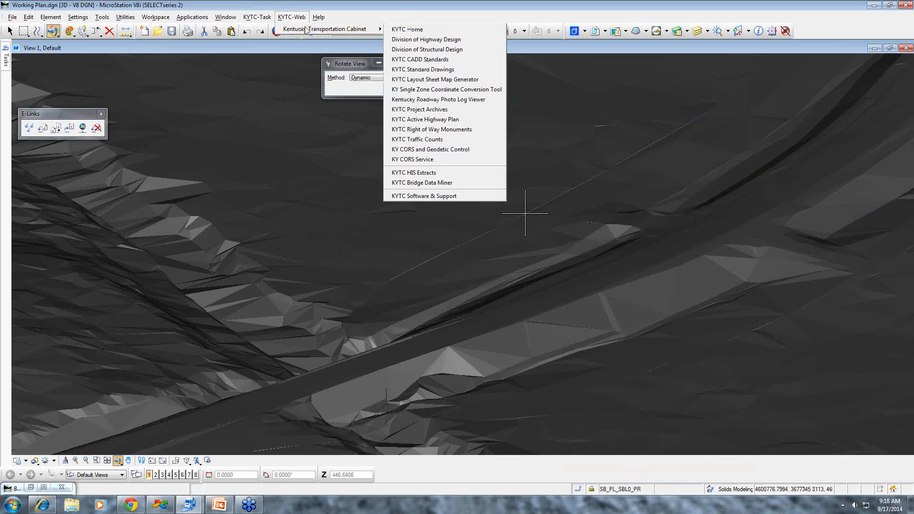
pyautogui.click(427, 196)
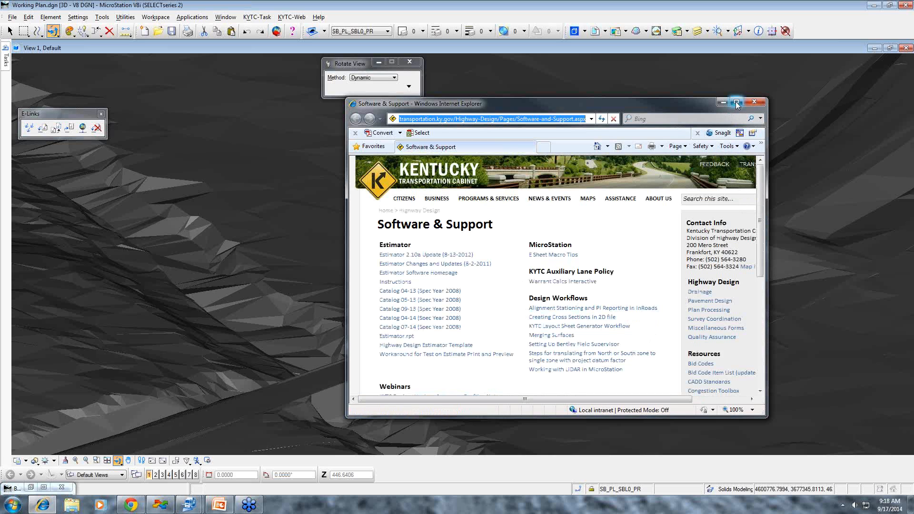
pyautogui.moveTo(767, 98); pyautogui.dragTo(846, 24)
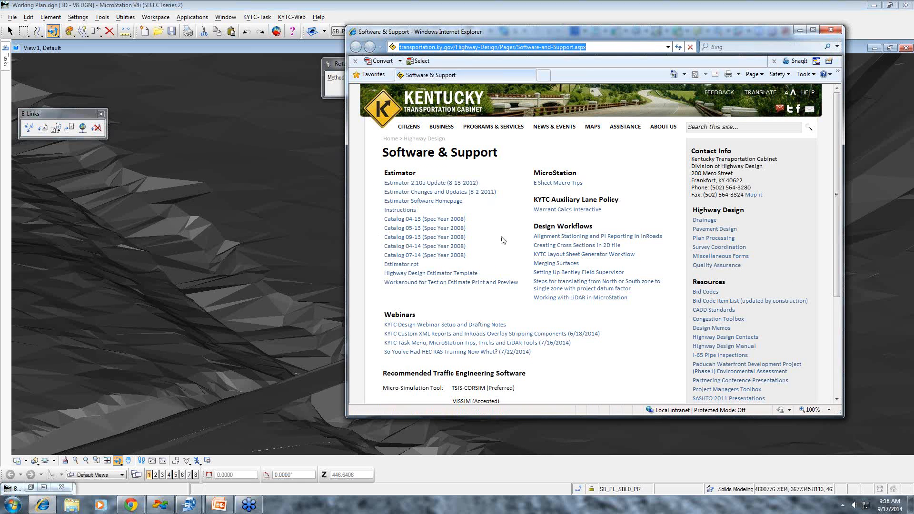
# - Highlight the Webinars heading, view the Merging Surfaces workflow document, and return to the Software & Support page
pyautogui.doubleClick(410, 315)
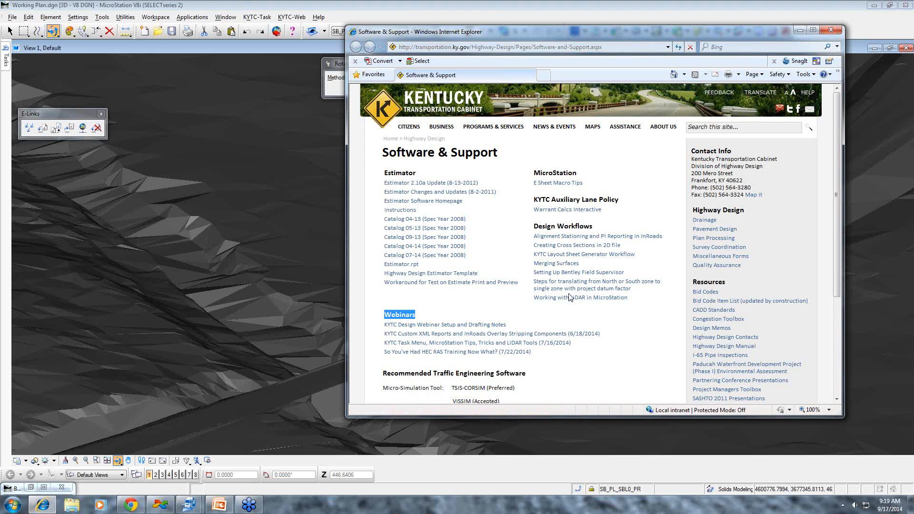
pyautogui.click(568, 266)
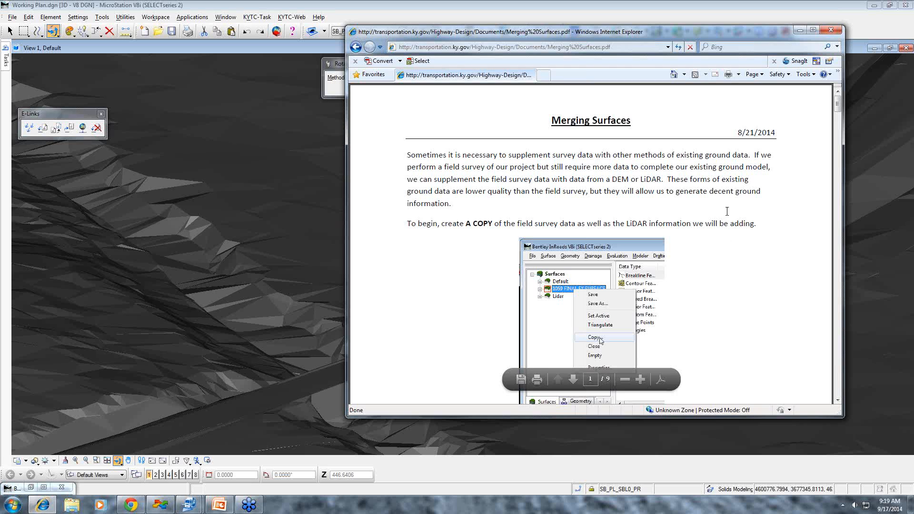
pyautogui.click(357, 48)
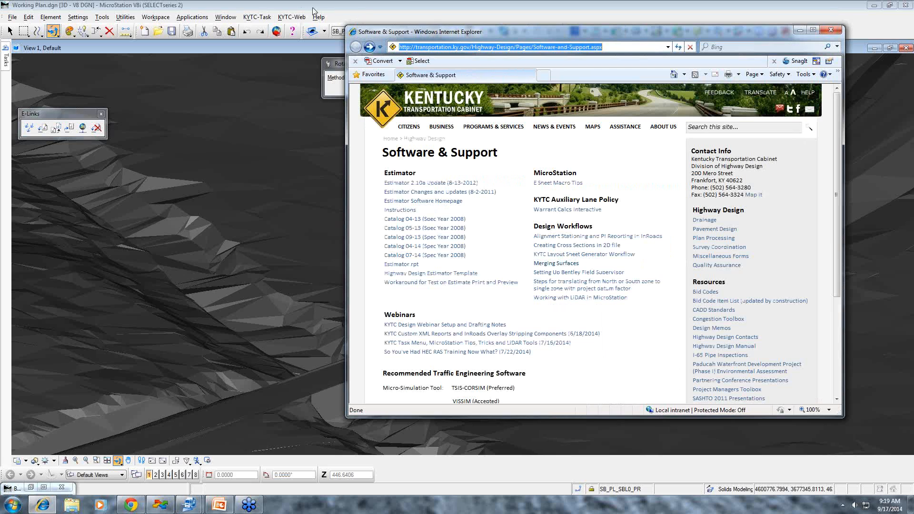
# - Shorten the web address to reach the Highway Design page, open Software and Support from its resources, and close the browser
pyautogui.click(505, 48)
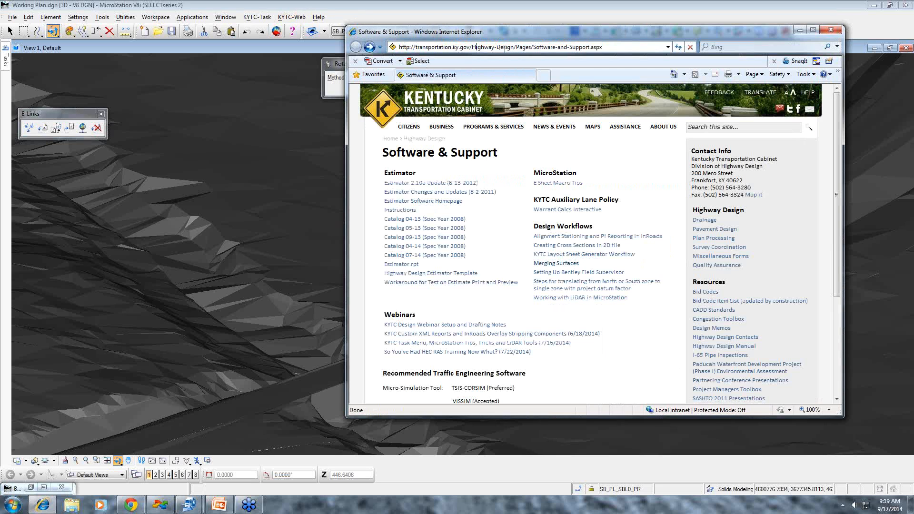
pyautogui.hotkey('shift', 'End')
pyautogui.press('BackSpace')
pyautogui.press('Return')
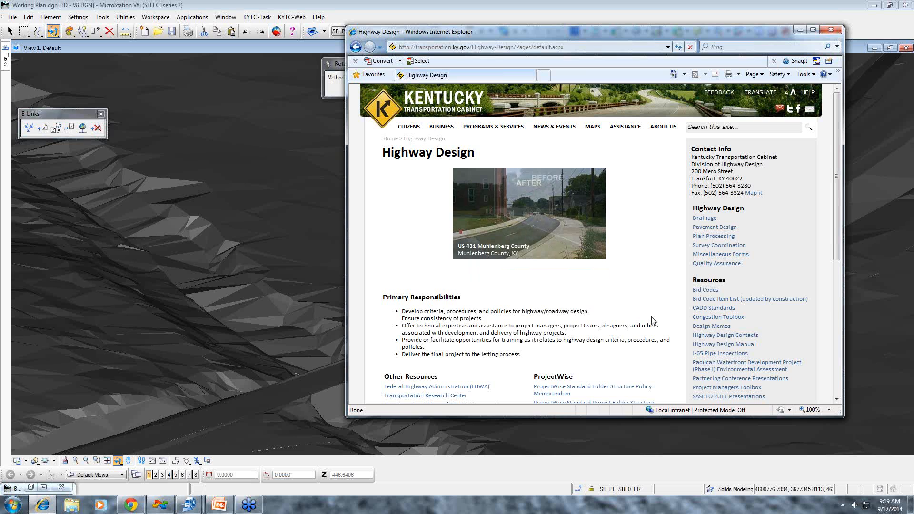
pyautogui.scroll(-3, 653, 321)
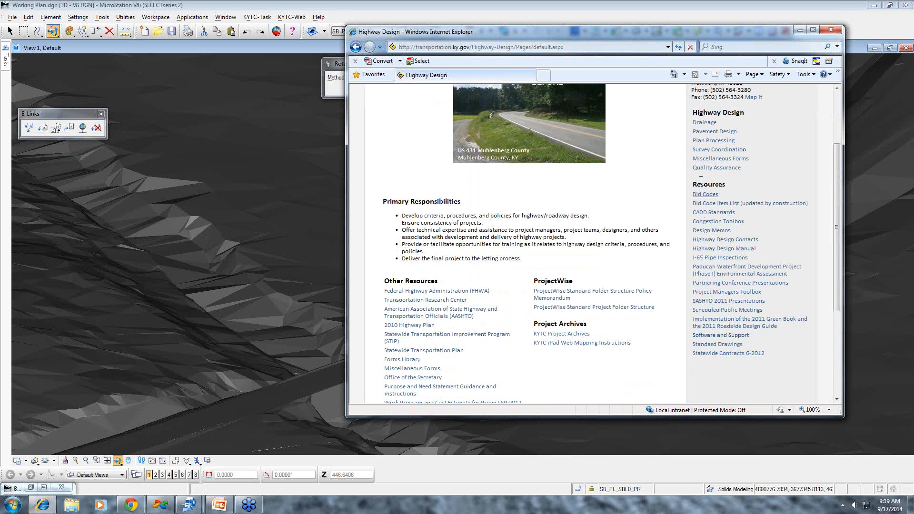
pyautogui.click(717, 336)
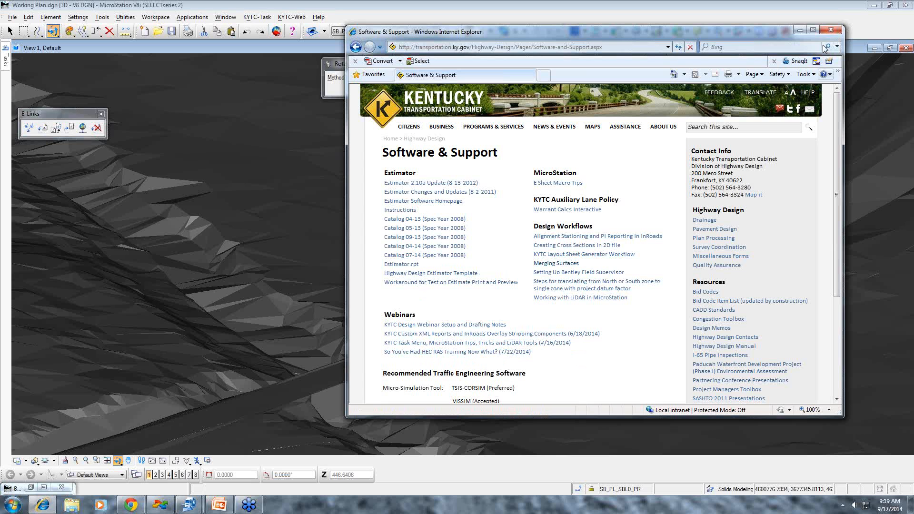
pyautogui.click(830, 31)
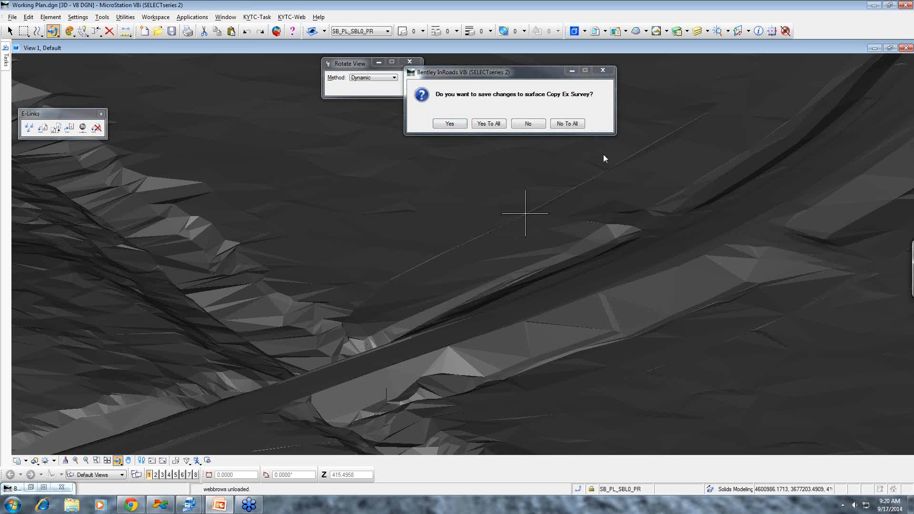
# - Exit without saving any surface changes, free Working Plan.dgn instead of checking it in, and dismiss the Local Document Organizer
pyautogui.click(563, 126)
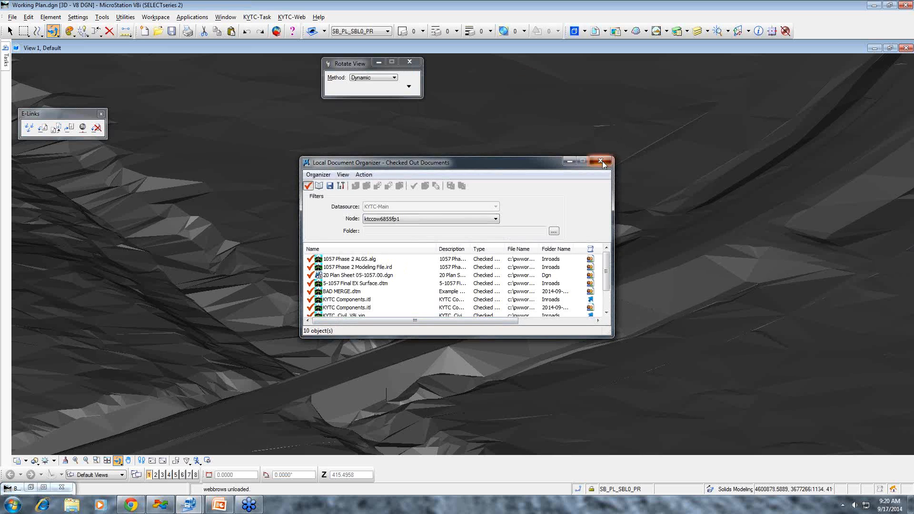
pyautogui.click(600, 161)
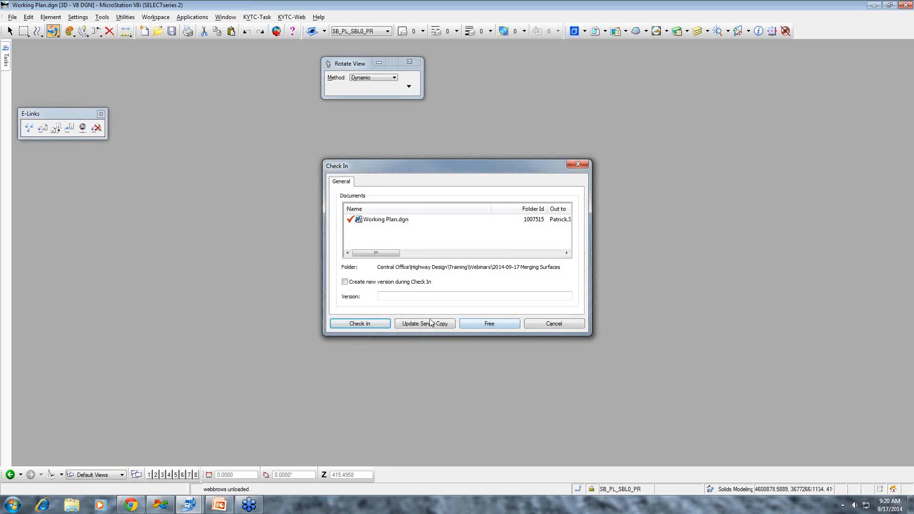
pyautogui.click(469, 323)
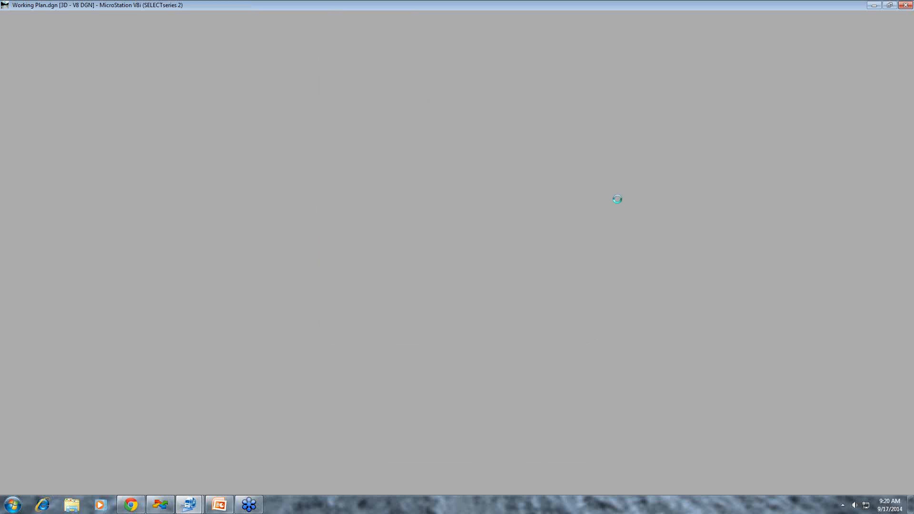
pyautogui.click(601, 161)
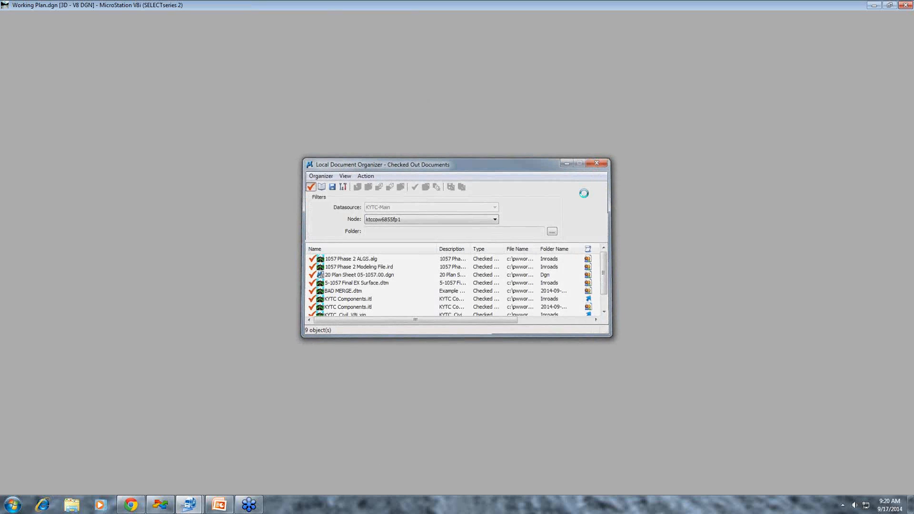
# - Switch to the 20 Plan Sheet 05-1057.00.dgn drawing and activate InRoads in it
pyautogui.click(219, 506)
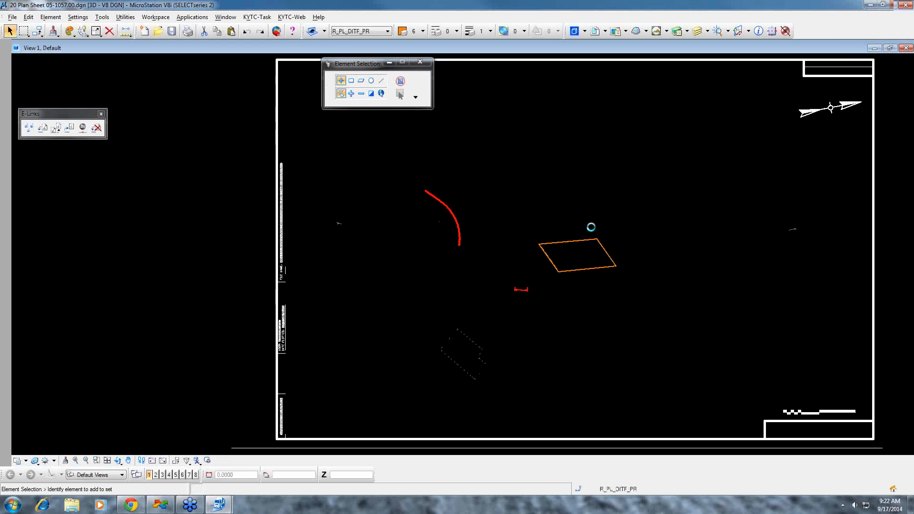
pyautogui.click(192, 17)
pyautogui.moveTo(205, 28)
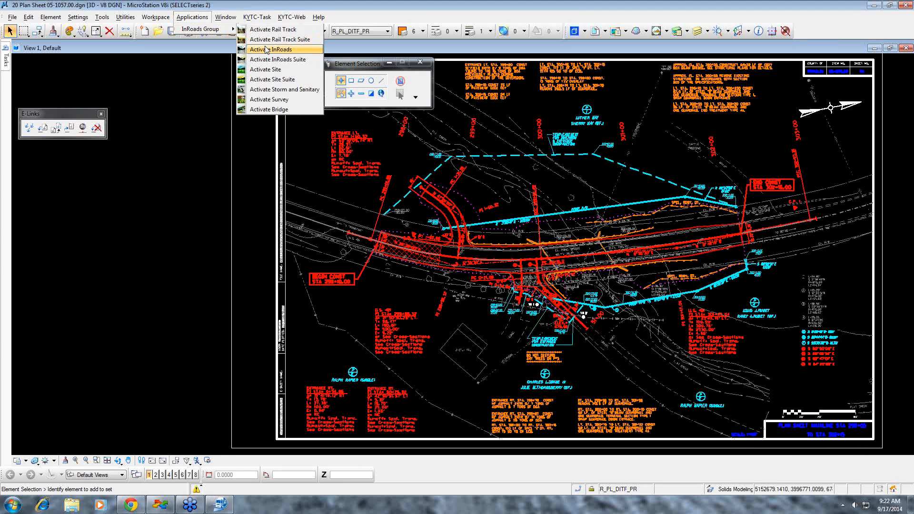
pyautogui.click(265, 50)
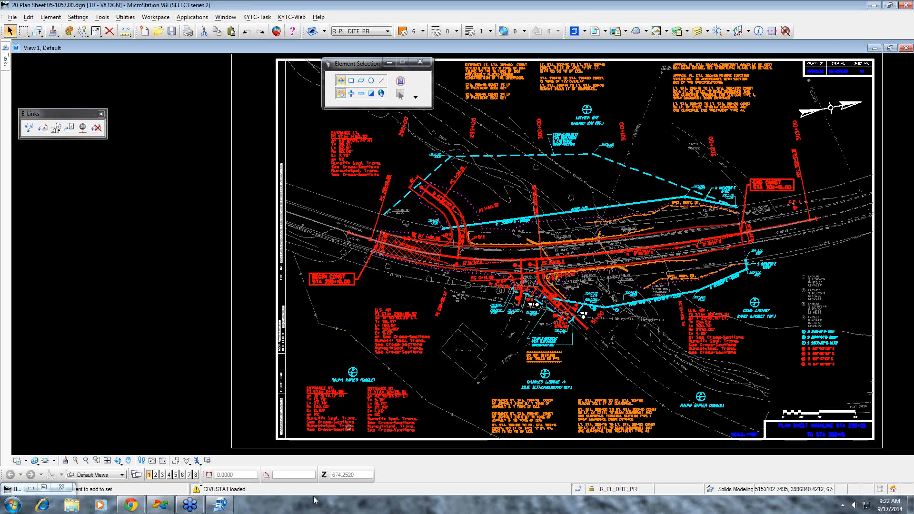
# - Maximize the minimized InRoads window and shrink it back to reveal the plan sheet, repeating this a second time
pyautogui.click(44, 487)
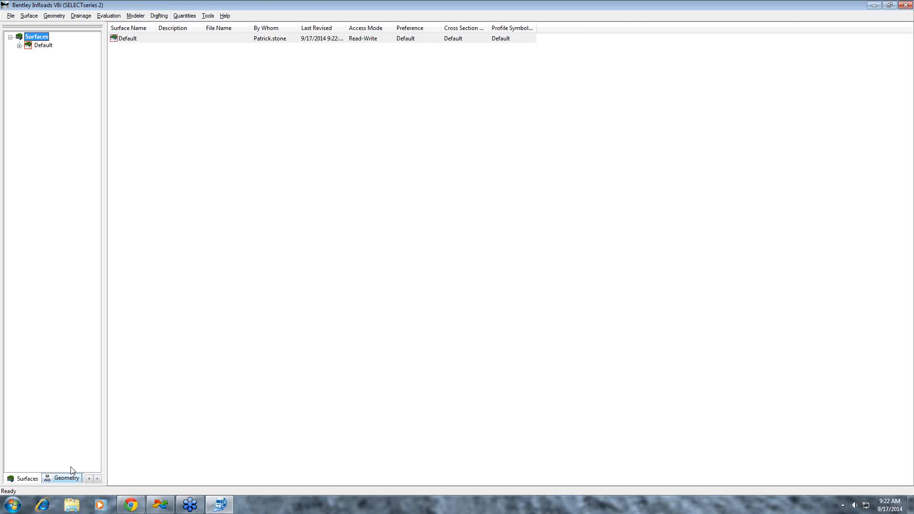
pyautogui.click(875, 6)
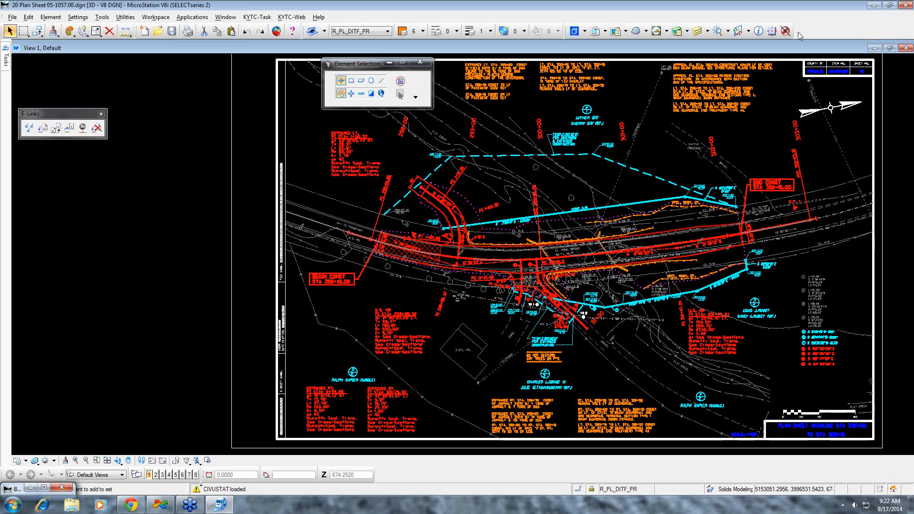
pyautogui.click(43, 488)
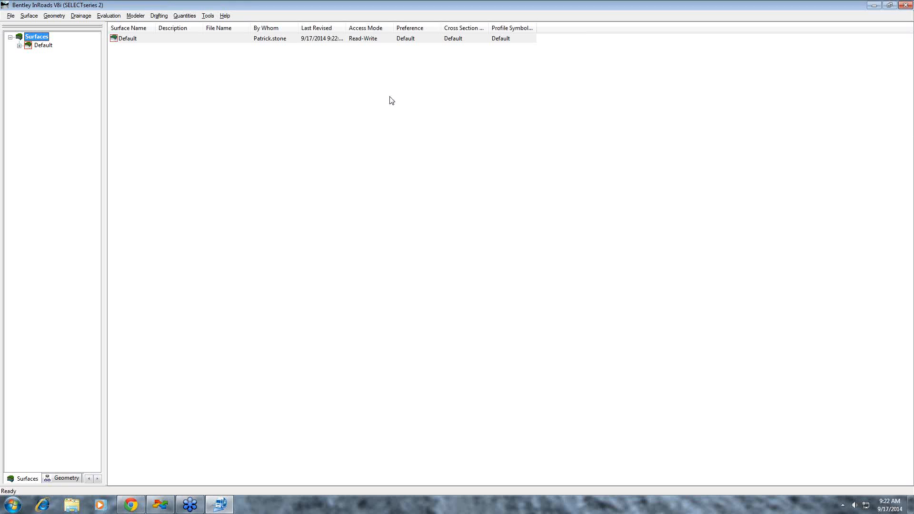
pyautogui.click(886, 6)
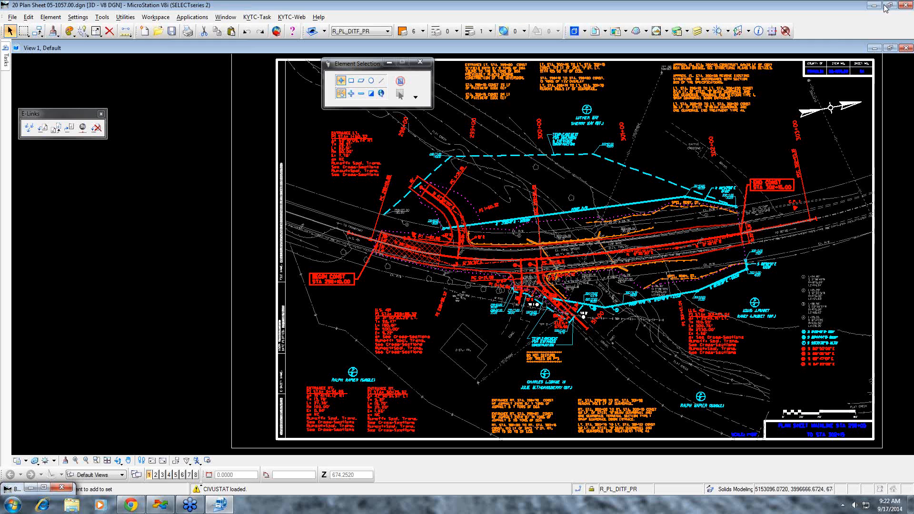
# - Bring back the InRoads window, shrink it from full screen, and reposition and enlarge it over the plan sheet
pyautogui.click(43, 489)
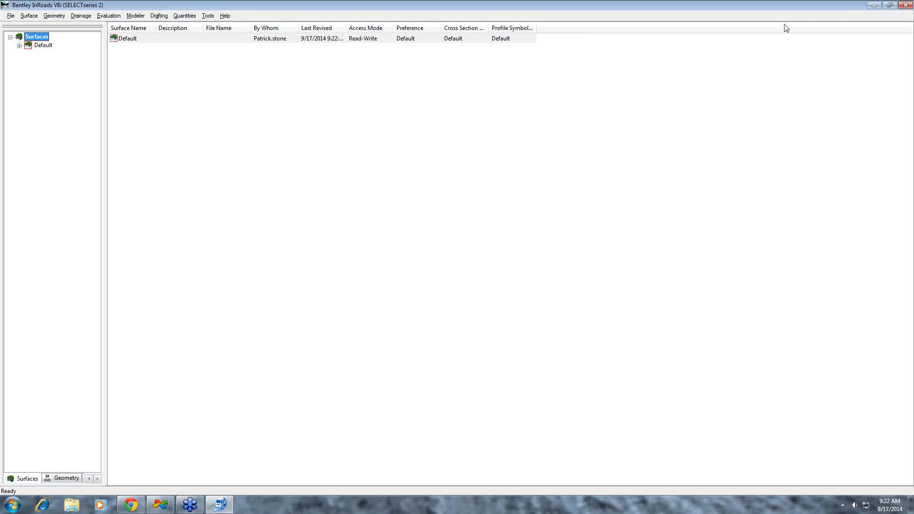
pyautogui.click(843, 8)
pyautogui.moveTo(791, 47); pyautogui.dragTo(381, 224)
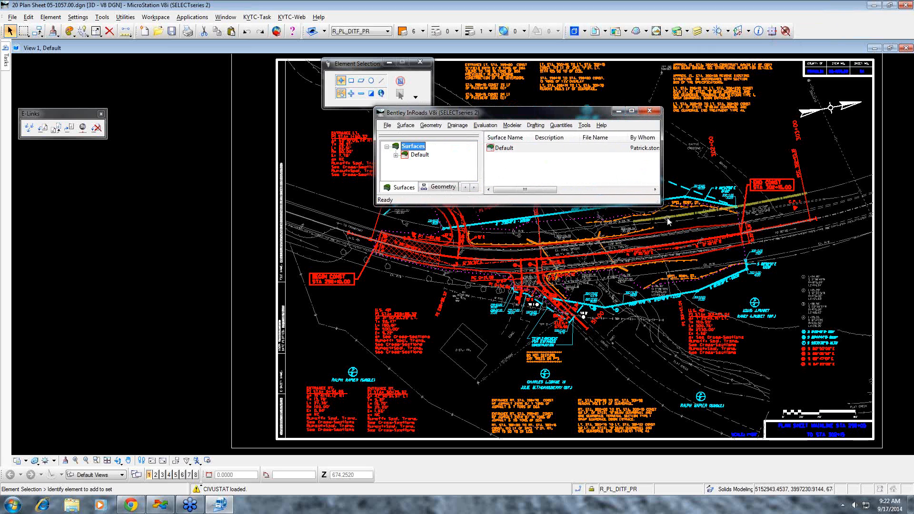
pyautogui.moveTo(661, 205); pyautogui.dragTo(724, 239)
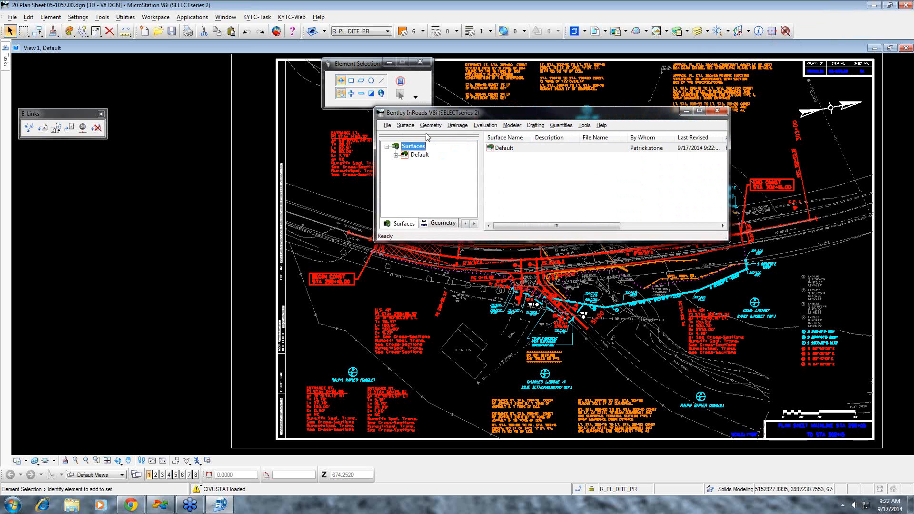
# - Apply the "surface ditches" configuration in the InRoads project defaults and close the dialog
pyautogui.click(451, 224)
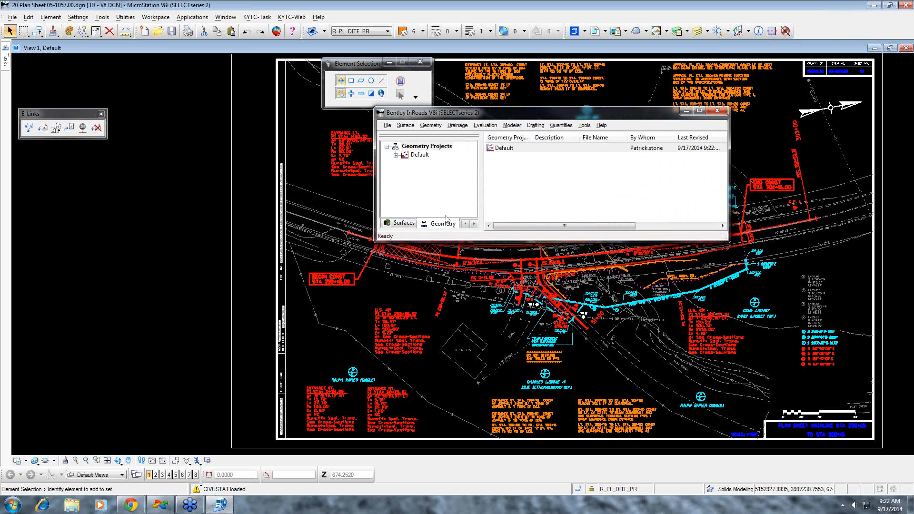
pyautogui.rightClick(422, 146)
pyautogui.click(387, 126)
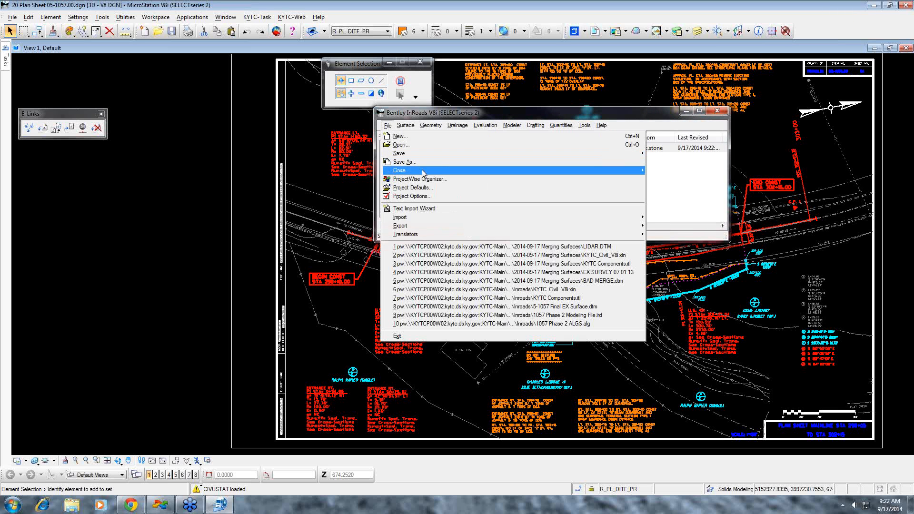
pyautogui.click(411, 188)
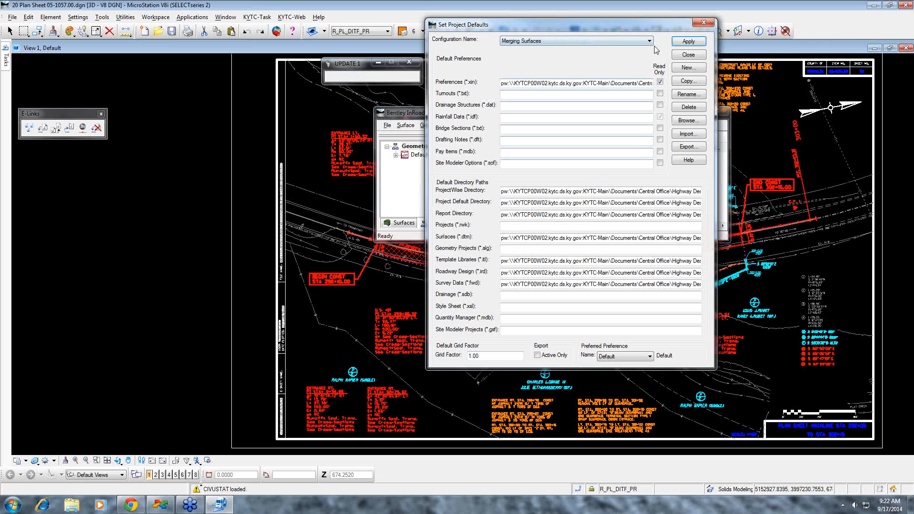
pyautogui.click(649, 41)
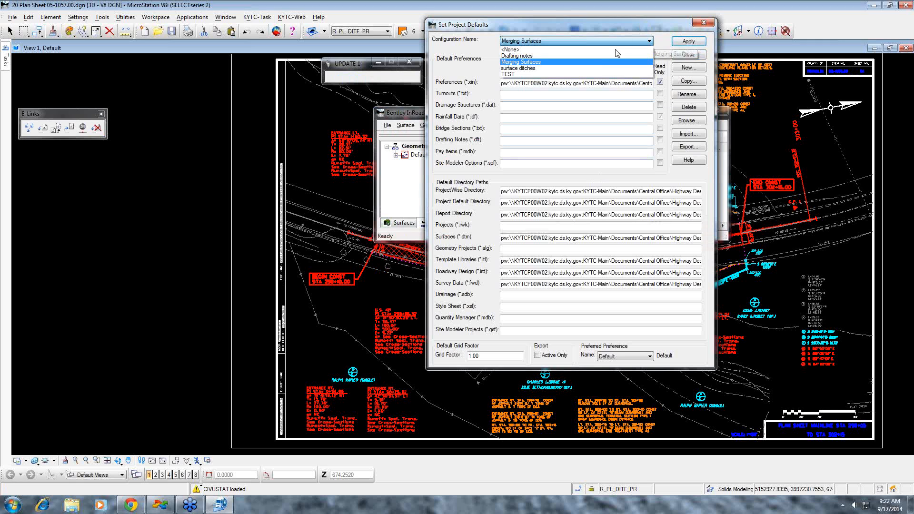
pyautogui.click(595, 68)
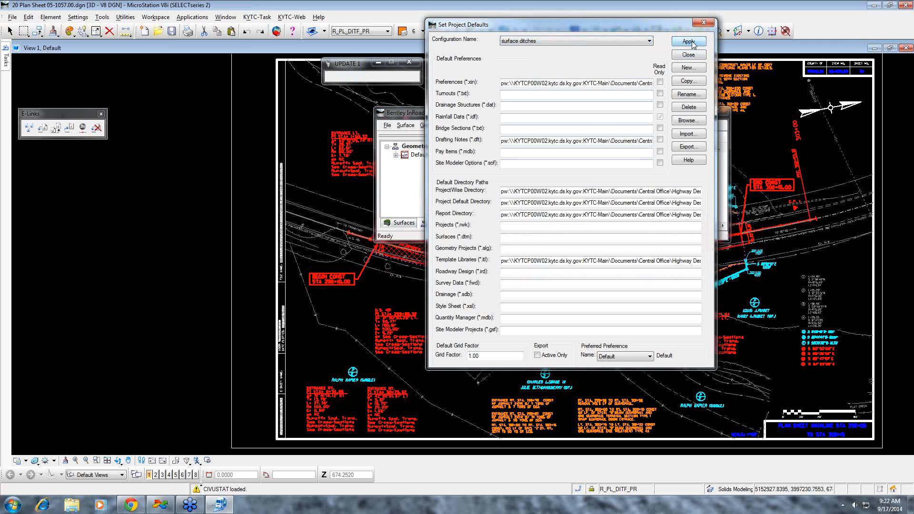
pyautogui.click(691, 54)
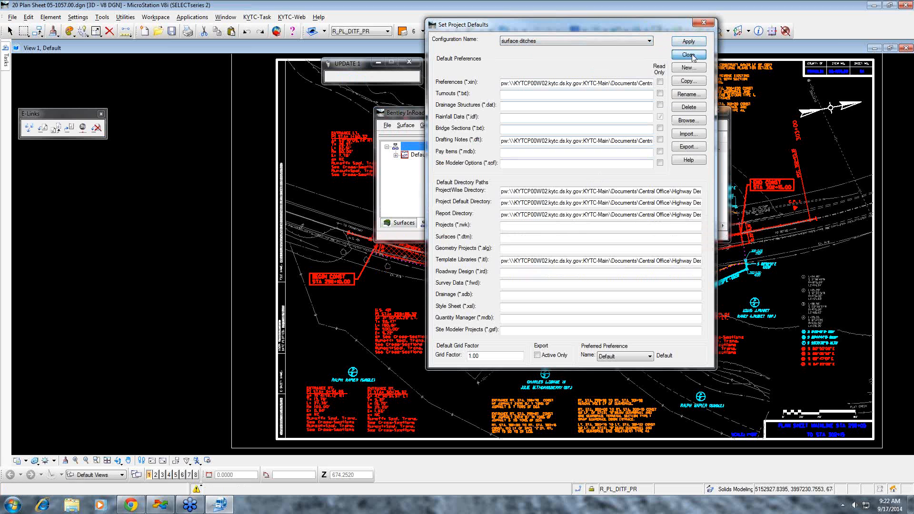
# - Open all five project files from the Inroads folder: the ALG, IRD, DTM, ITL and XIN files
pyautogui.rightClick(438, 147)
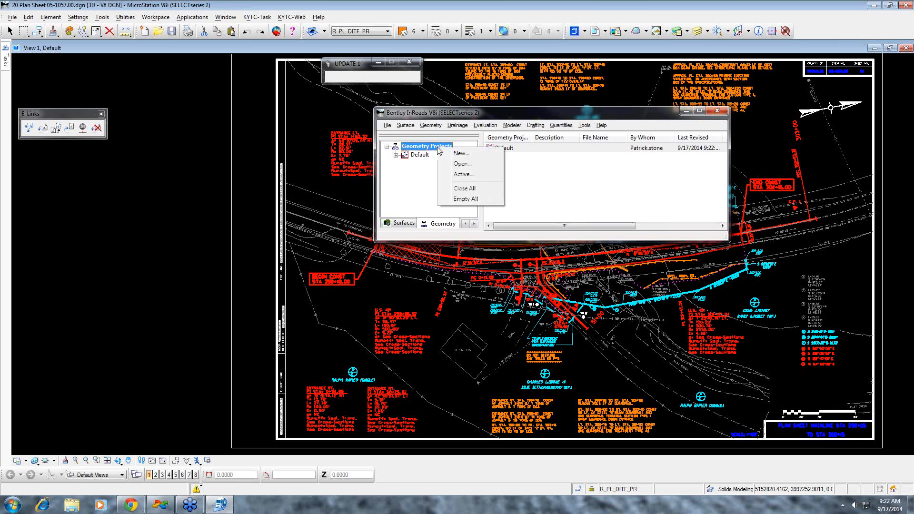
pyautogui.click(461, 164)
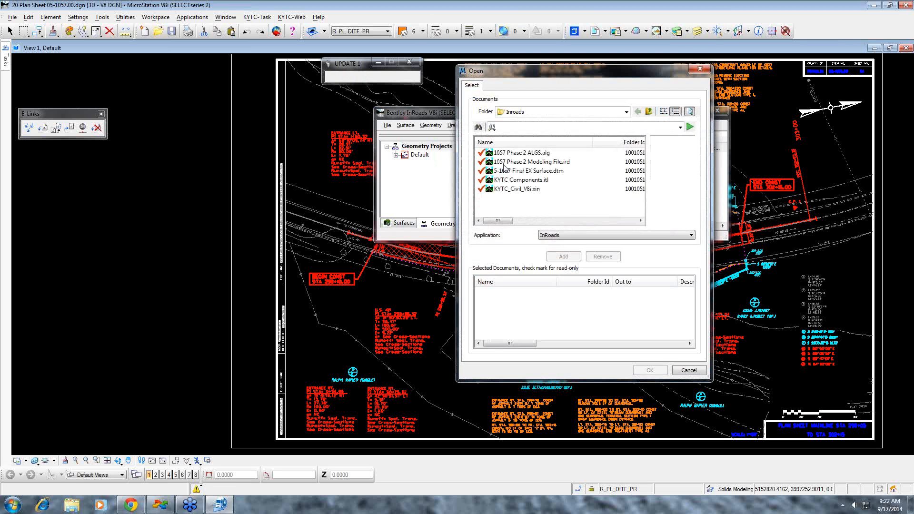
pyautogui.click(513, 153)
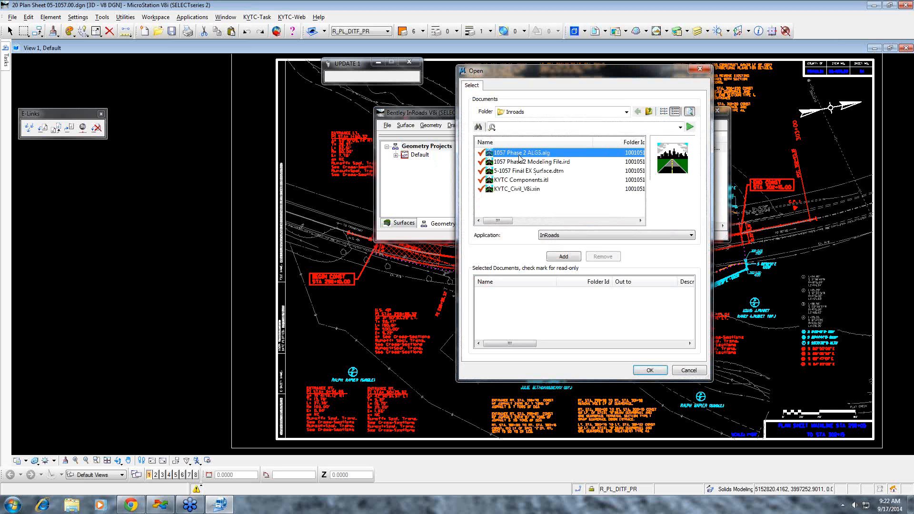
pyautogui.hotkey('ctrl', 'a')
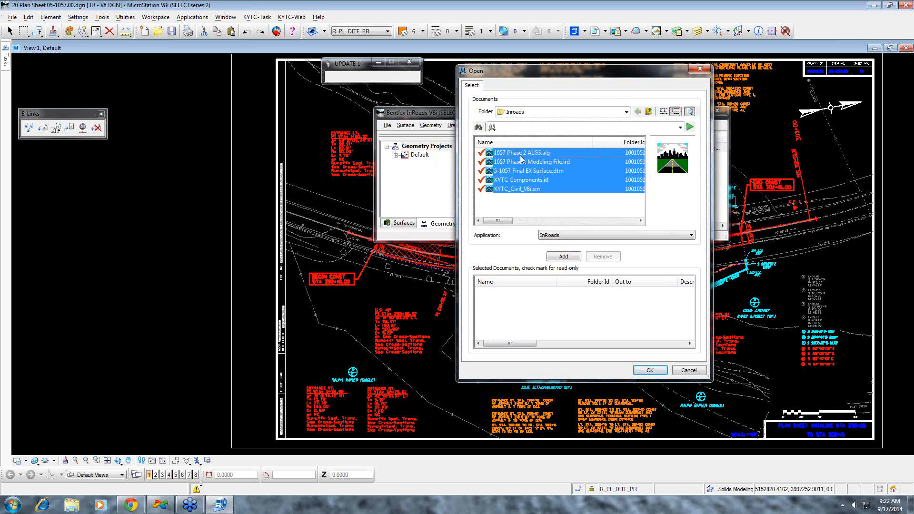
pyautogui.click(566, 256)
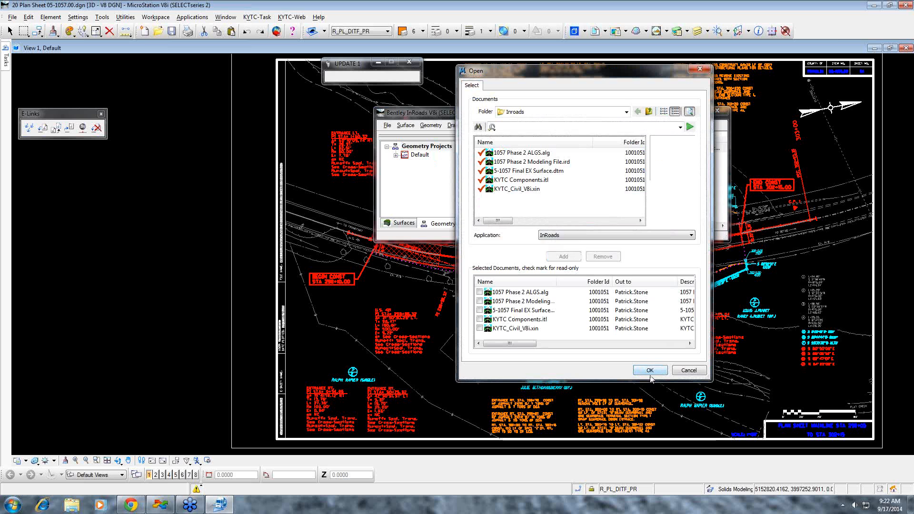
pyautogui.click(651, 371)
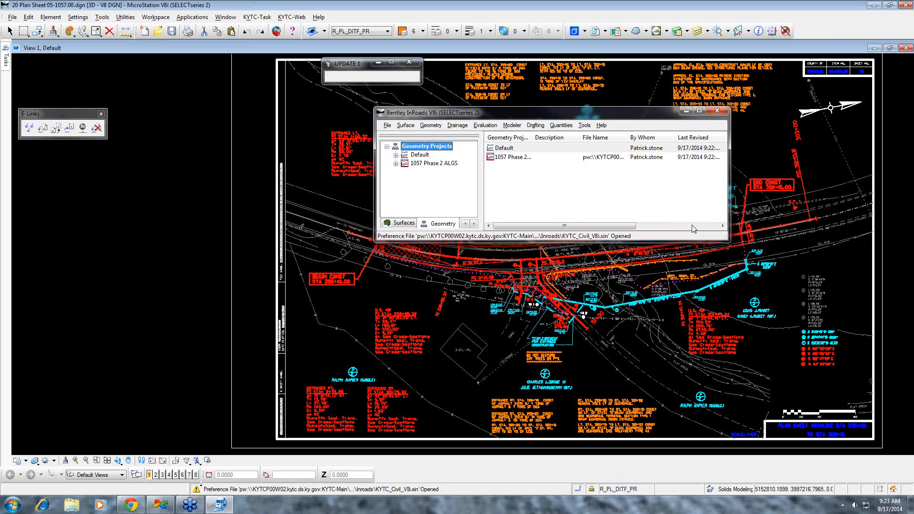
# - Browse the KYTC Components template library to the Fill end conditions and open "Ditch at toe of fill" for editing
pyautogui.click(475, 226)
pyautogui.click(475, 226)
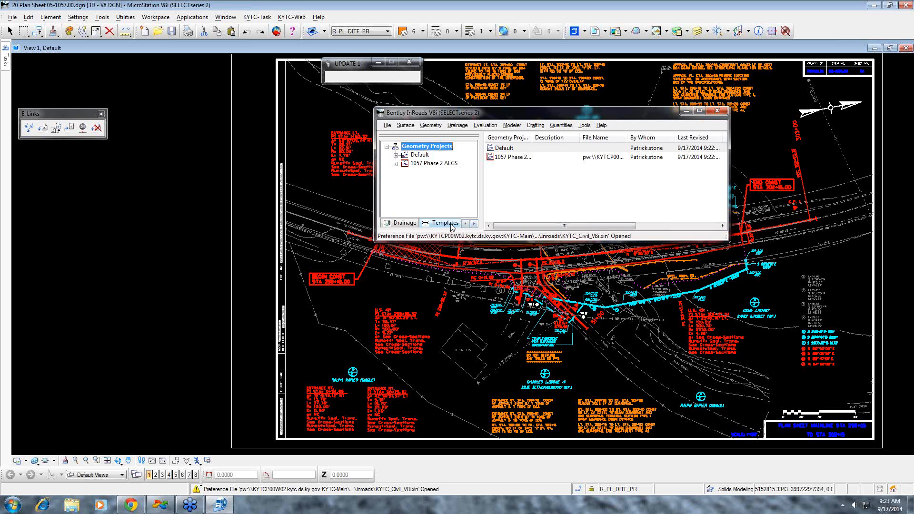
pyautogui.click(404, 223)
pyautogui.doubleClick(421, 146)
pyautogui.click(395, 155)
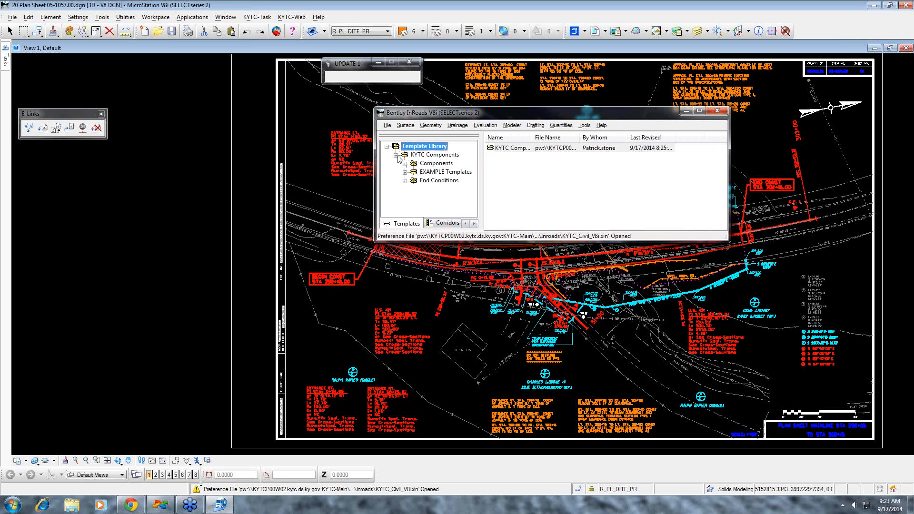
pyautogui.click(406, 181)
pyautogui.click(414, 198)
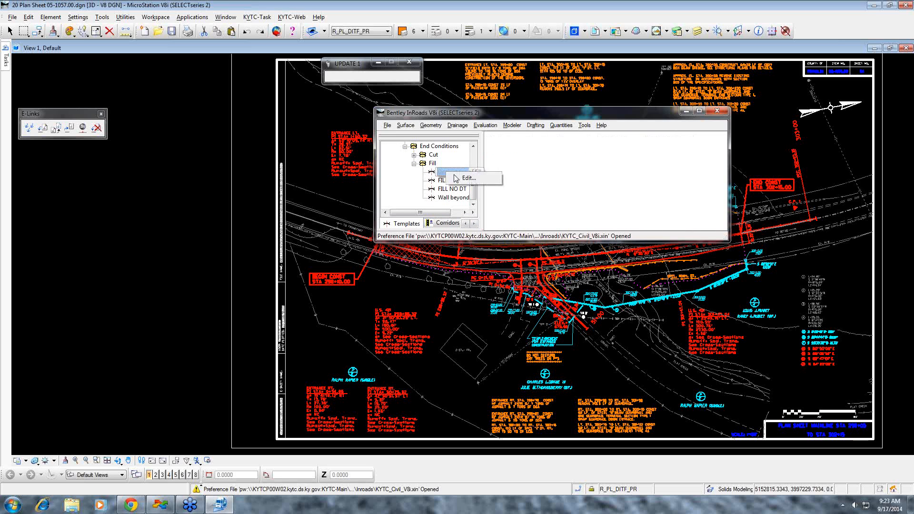
pyautogui.doubleClick(446, 176)
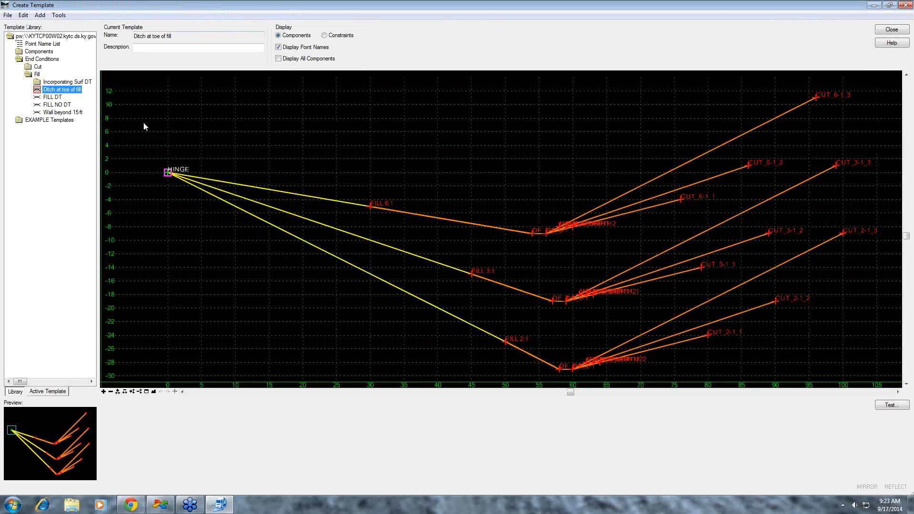
# - Display the FILL DT end condition template and test it against an active surface at 0% slope
pyautogui.click(50, 98)
pyautogui.doubleClick(50, 98)
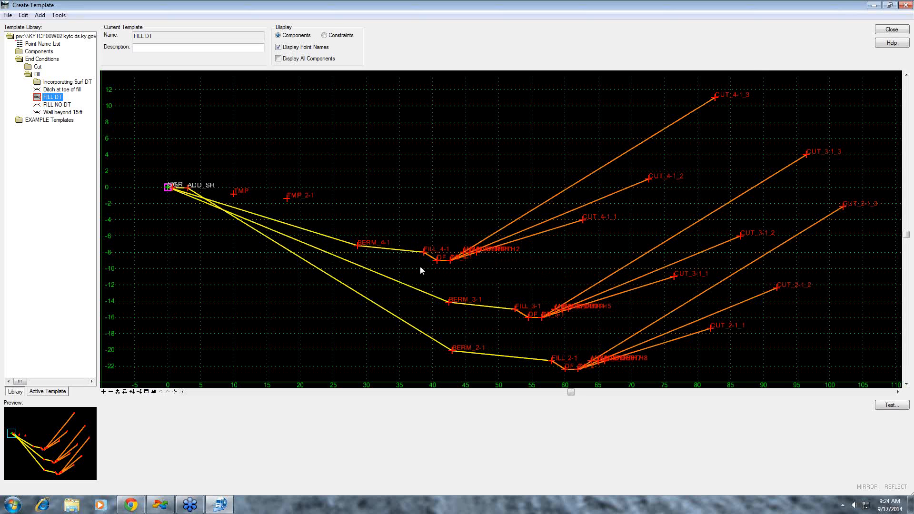
pyautogui.scroll(1, 423, 265)
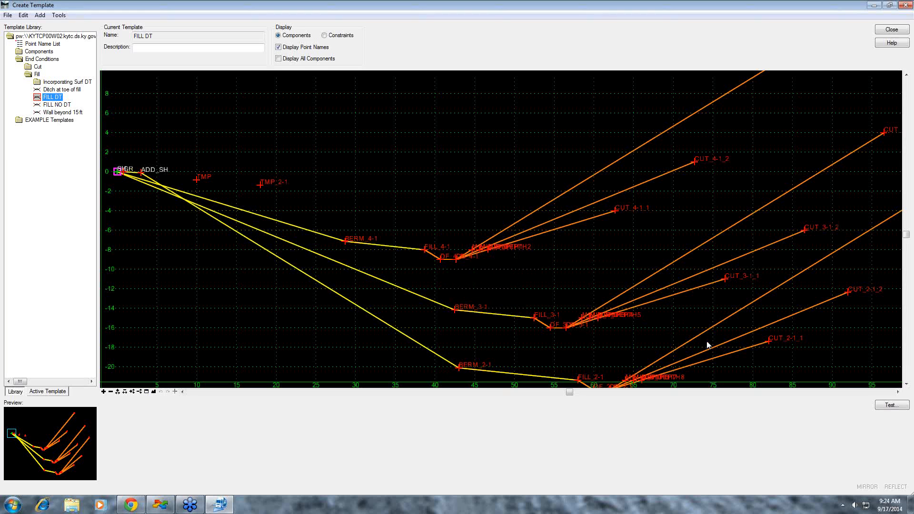
pyautogui.click(892, 406)
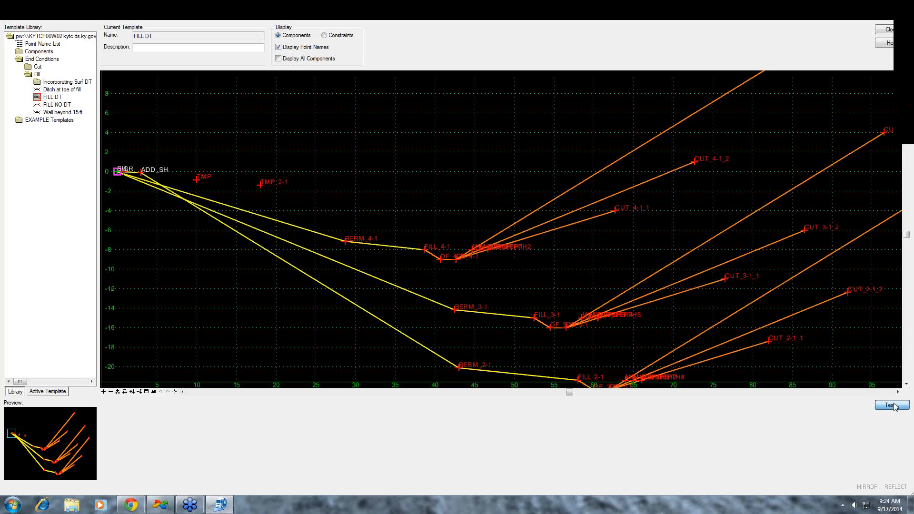
pyautogui.click(869, 160)
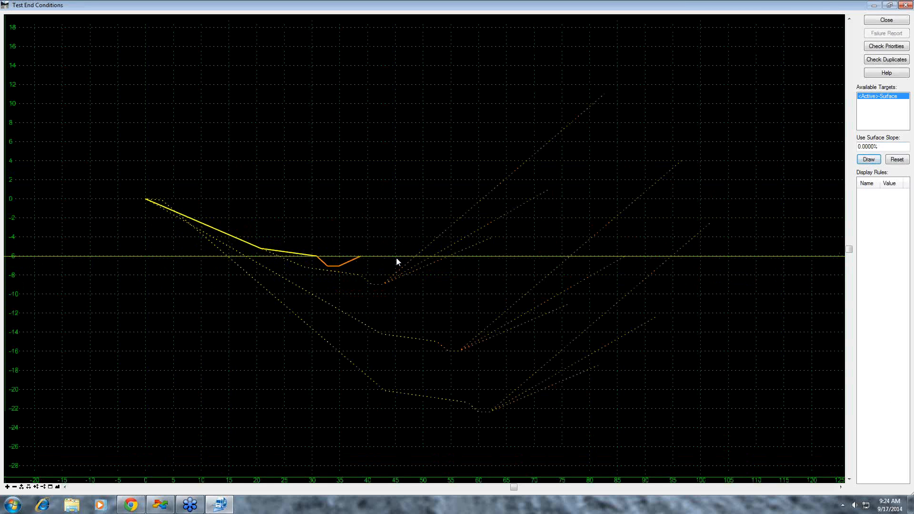
pyautogui.scroll(2, 396, 258)
# - Test the FILL DT end conditions against a 10% surface slope at varying positions and close the test
pyautogui.click(858, 148)
pyautogui.write('1')
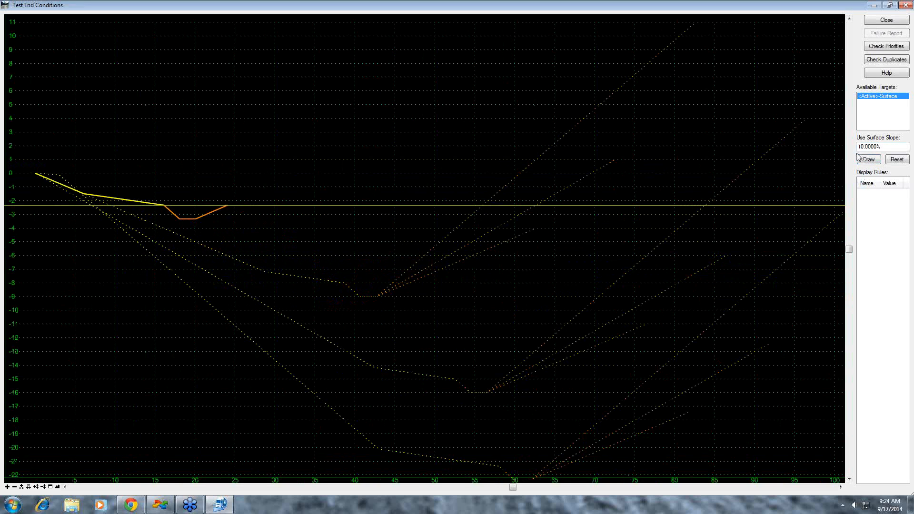
pyautogui.click(868, 160)
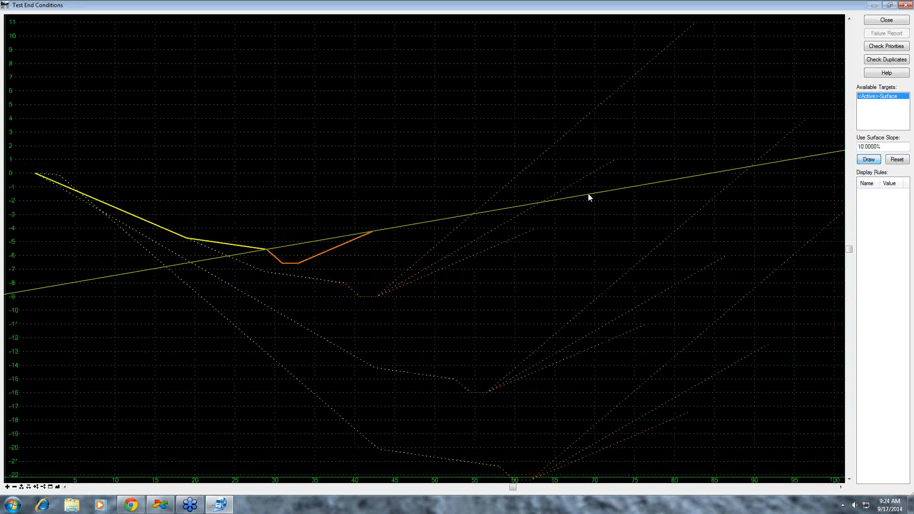
pyautogui.moveTo(490, 223); pyautogui.dragTo(808, 177)
pyautogui.click(887, 20)
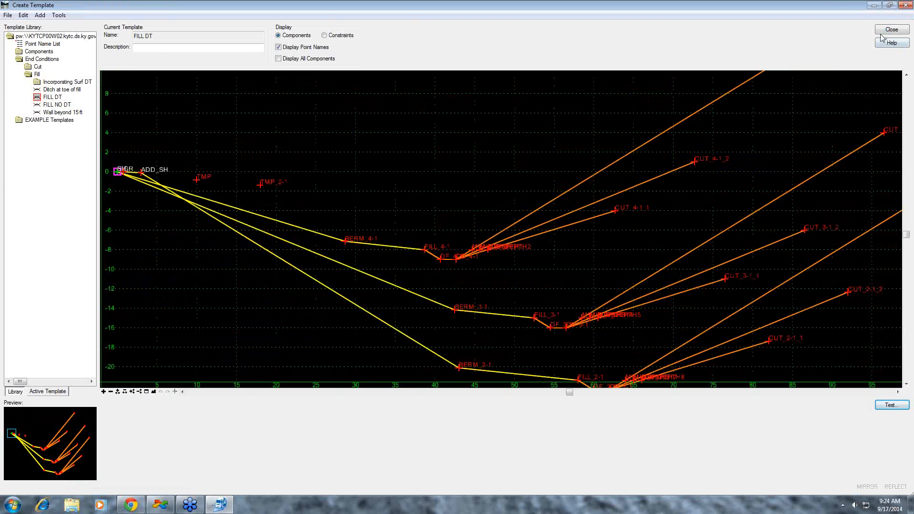
# - Retest the FILL DT end conditions with surface slopes of -10% and -1%, and close the test window
pyautogui.click(892, 405)
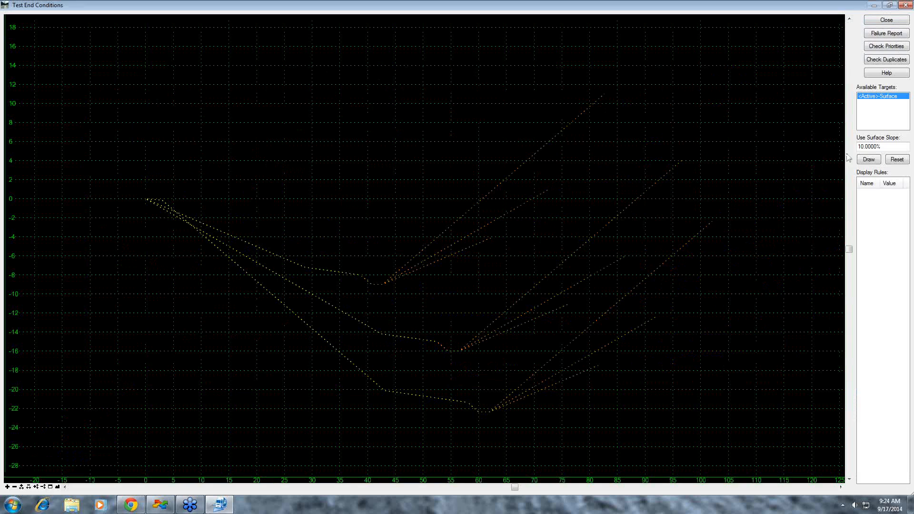
pyautogui.click(859, 147)
pyautogui.write('-')
pyautogui.click(870, 159)
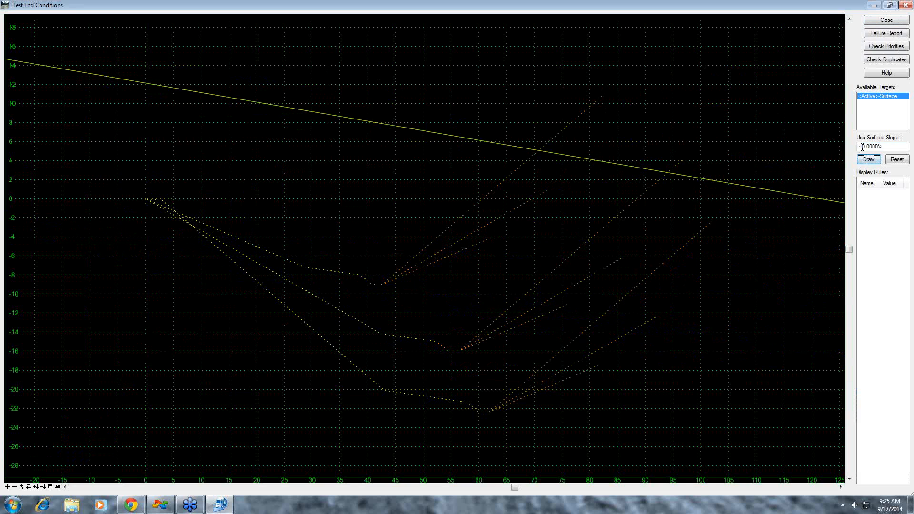
pyautogui.moveTo(864, 147); pyautogui.dragTo(876, 143)
pyautogui.write('.')
pyautogui.click(869, 160)
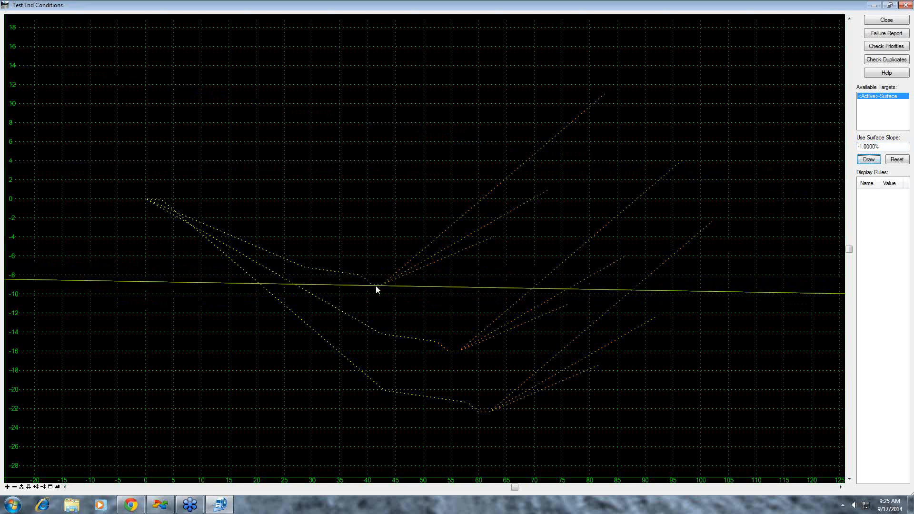
pyautogui.click(885, 20)
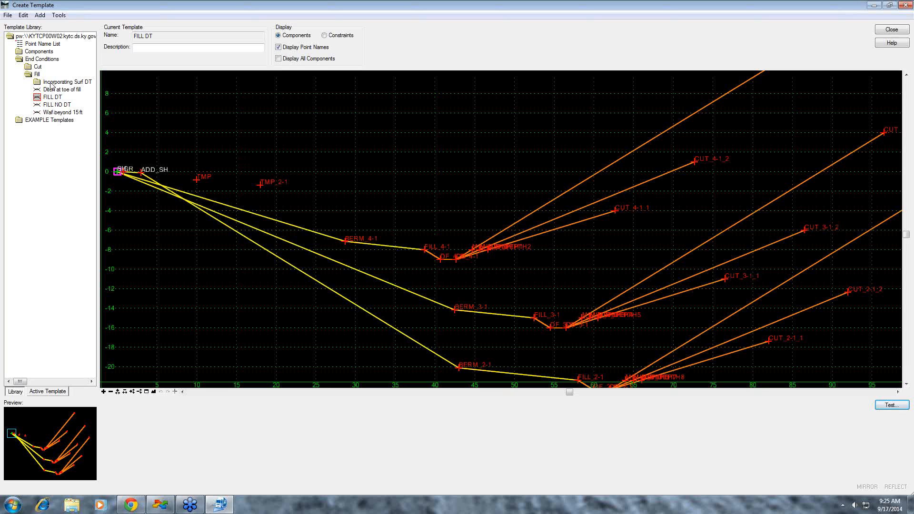
# - Create a new template named "Fill Dt 1' Min" in the Fill end conditions folder
pyautogui.click(37, 74)
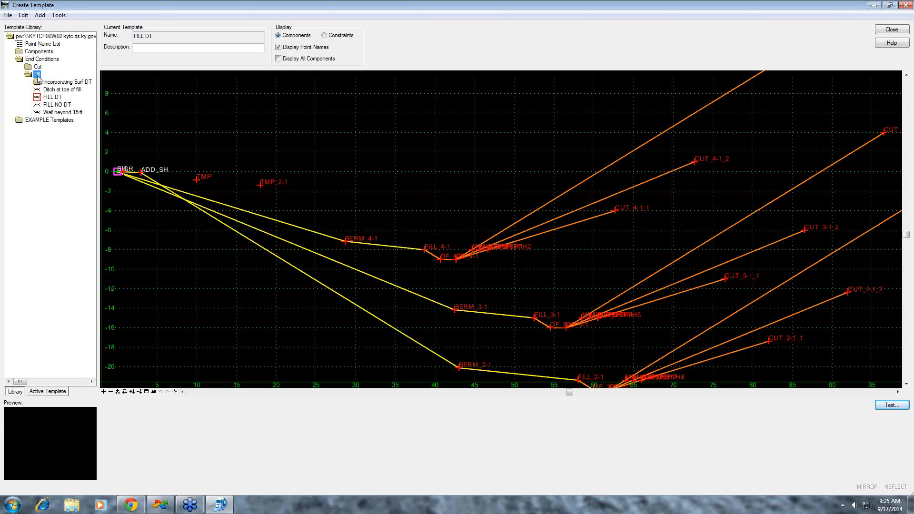
pyautogui.rightClick(38, 78)
pyautogui.moveTo(60, 82)
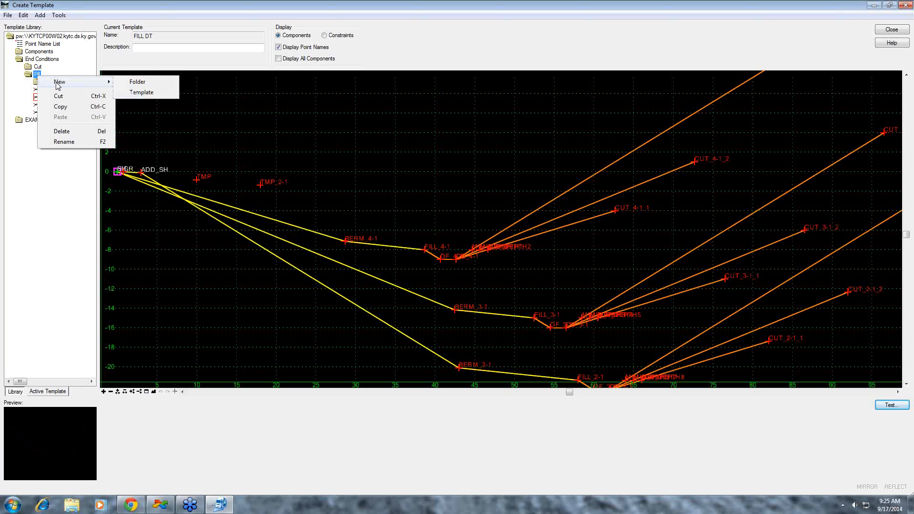
pyautogui.click(141, 92)
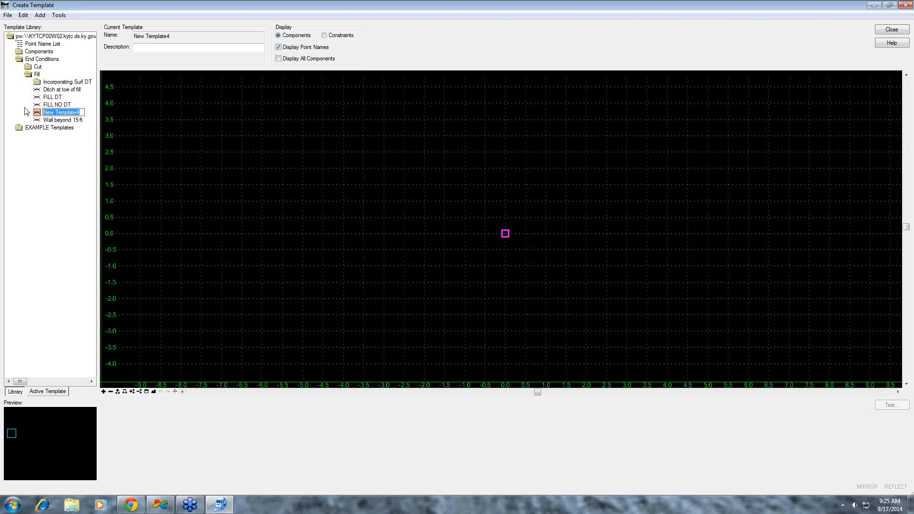
pyautogui.write("fill Dt 1' Min")
pyautogui.press('Return')
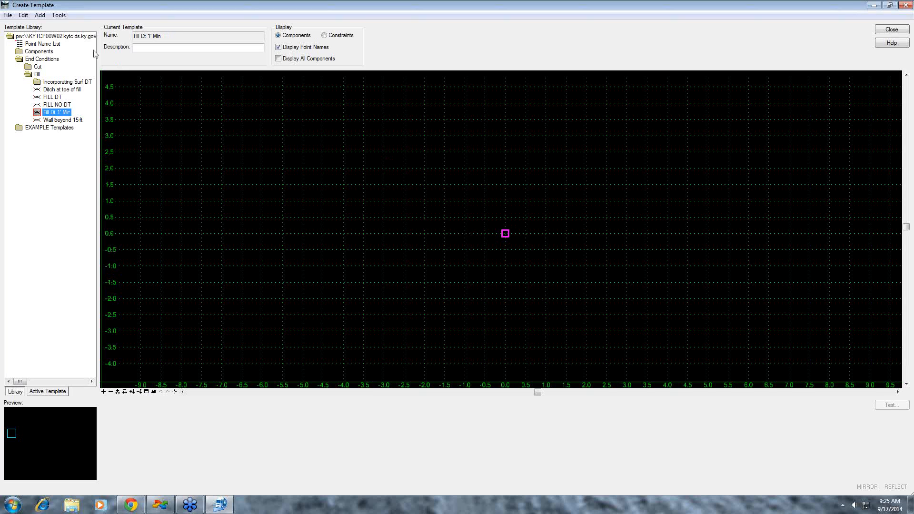
# - Display the Dynamic Settings for the template and set both the X and Y steps to 1.00
pyautogui.click(57, 15)
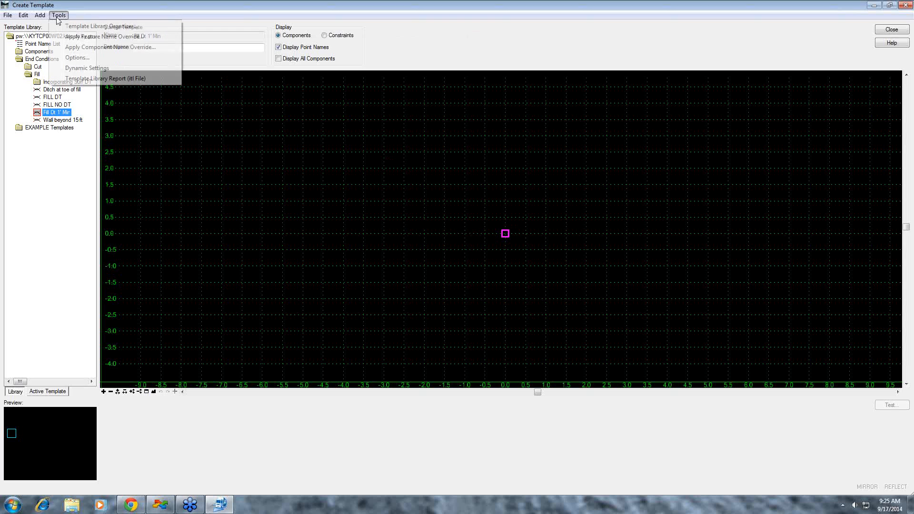
pyautogui.click(91, 69)
pyautogui.moveTo(604, 95); pyautogui.dragTo(387, 101)
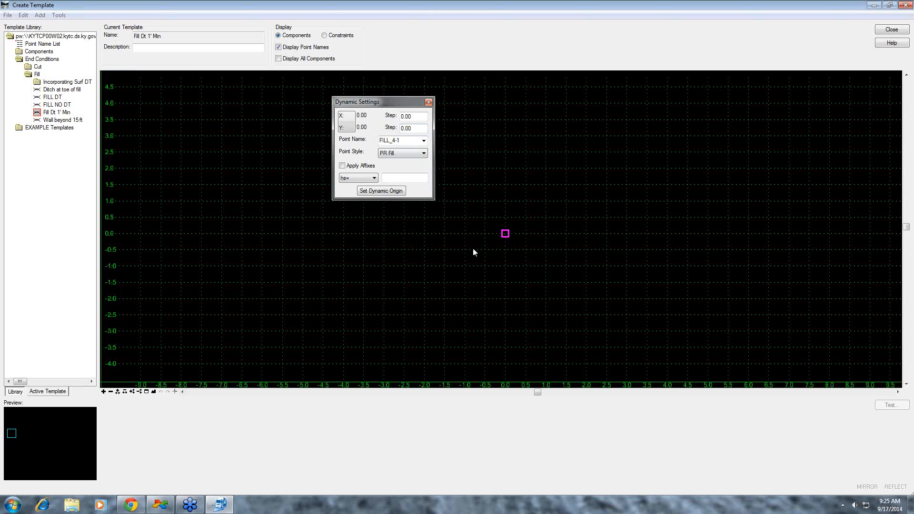
pyautogui.click(401, 118)
pyautogui.write('1')
pyautogui.press('Tab')
pyautogui.write('1')
pyautogui.press('Tab')
pyautogui.scroll(3, 492, 237)
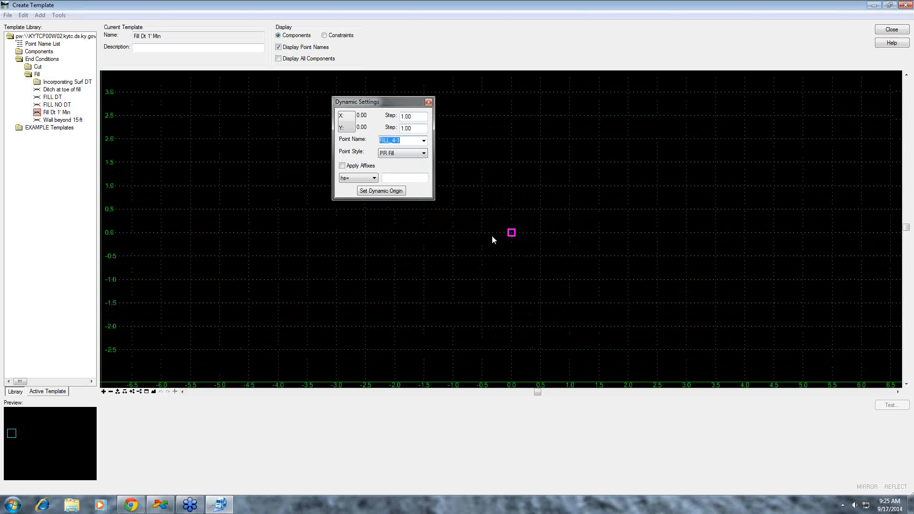
pyautogui.scroll(-3, 492, 236)
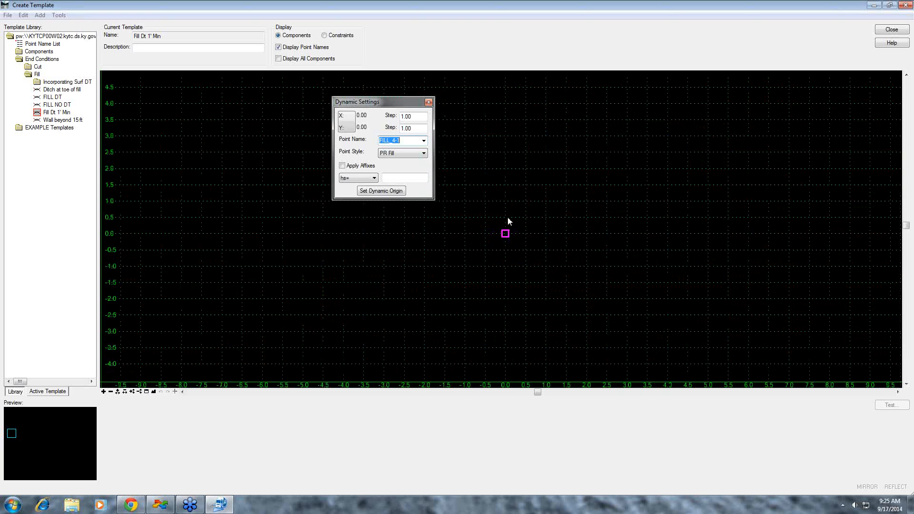
# - Set the point name for new template points to SH in the Dynamic Settings
pyautogui.click(508, 221)
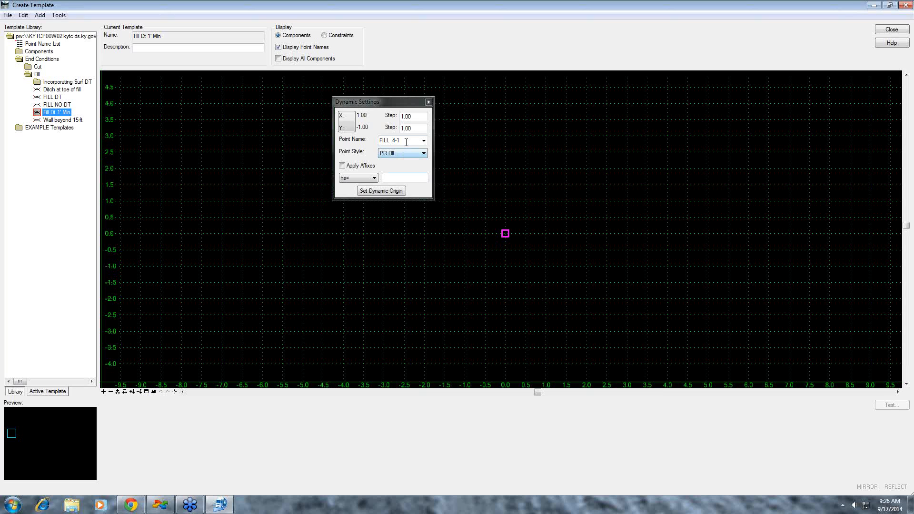
pyautogui.click(424, 140)
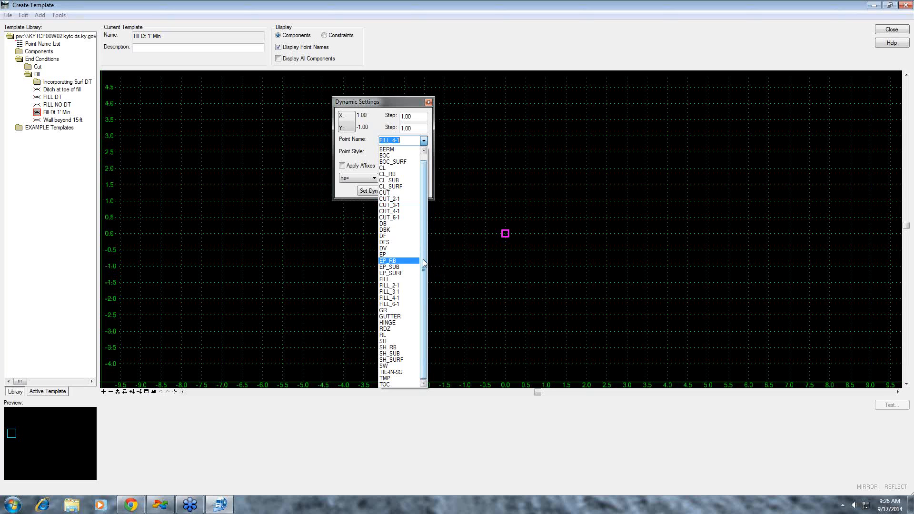
pyautogui.click(385, 341)
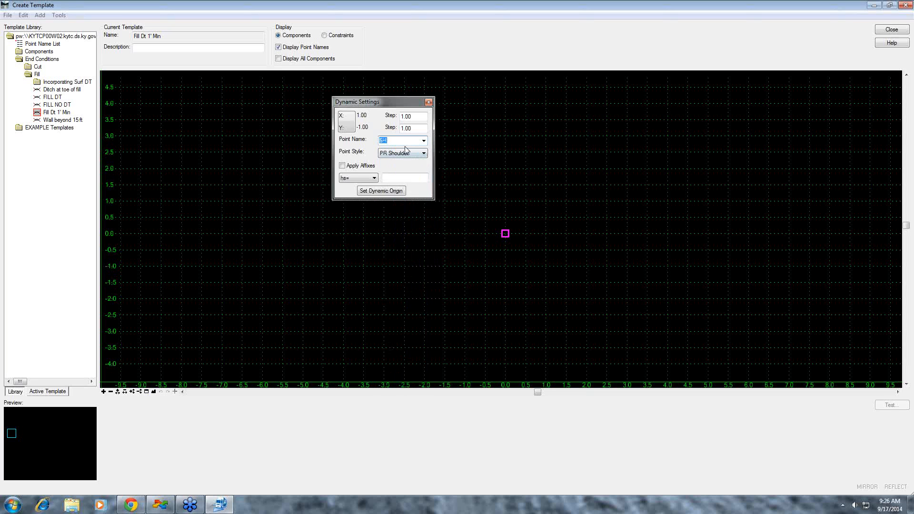
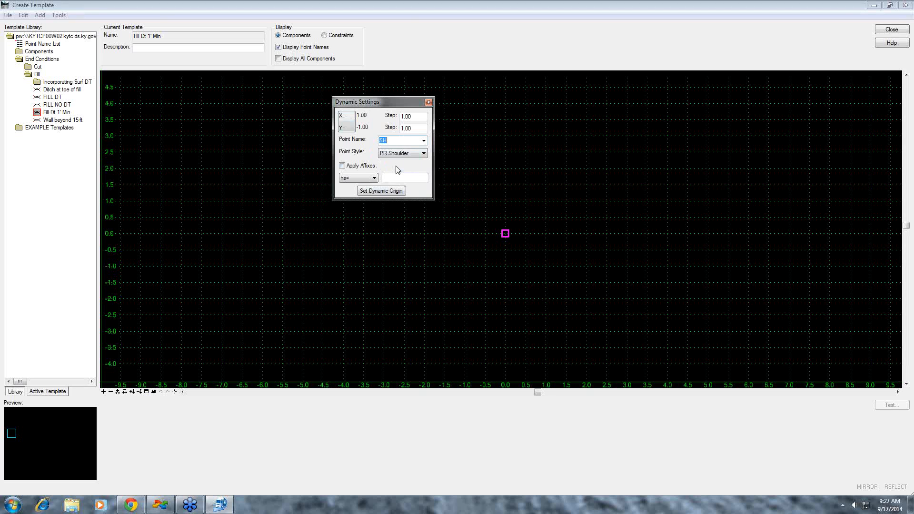
# - Look up the key-in types in the Dynamic Settings help topic, and close the help
pyautogui.press('F1')
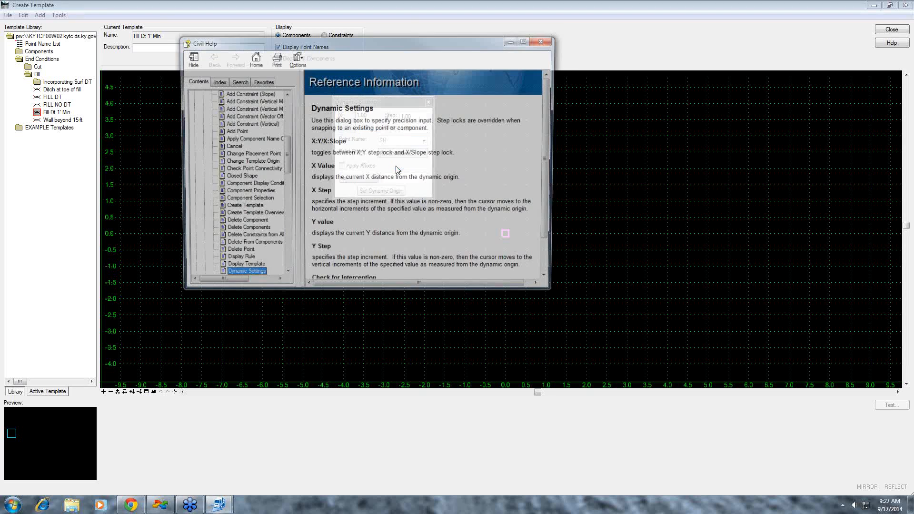
pyautogui.moveTo(401, 48); pyautogui.dragTo(708, 50)
pyautogui.moveTo(861, 133); pyautogui.dragTo(861, 251)
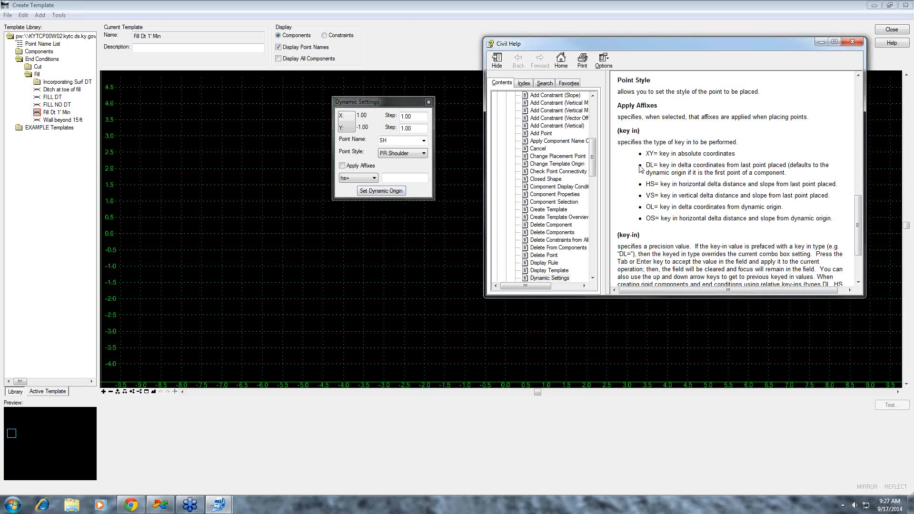
pyautogui.click(853, 44)
# - Add a new End Condition component to the template and name it "Fill"
pyautogui.moveTo(403, 102); pyautogui.dragTo(671, 110)
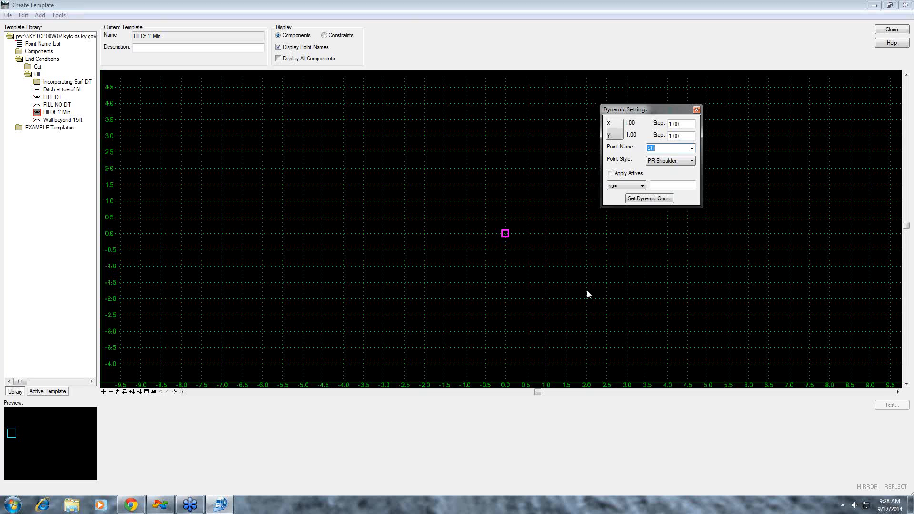
pyautogui.rightClick(553, 234)
pyautogui.moveTo(590, 243)
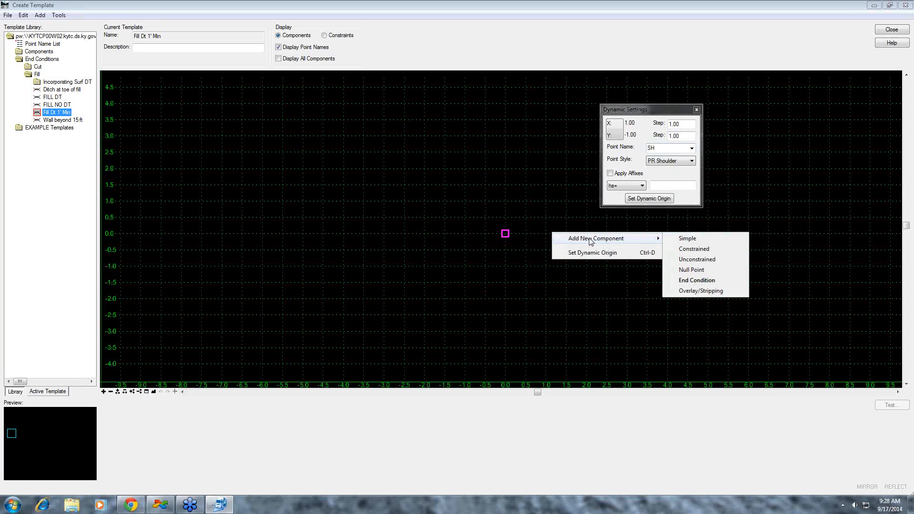
pyautogui.click(705, 283)
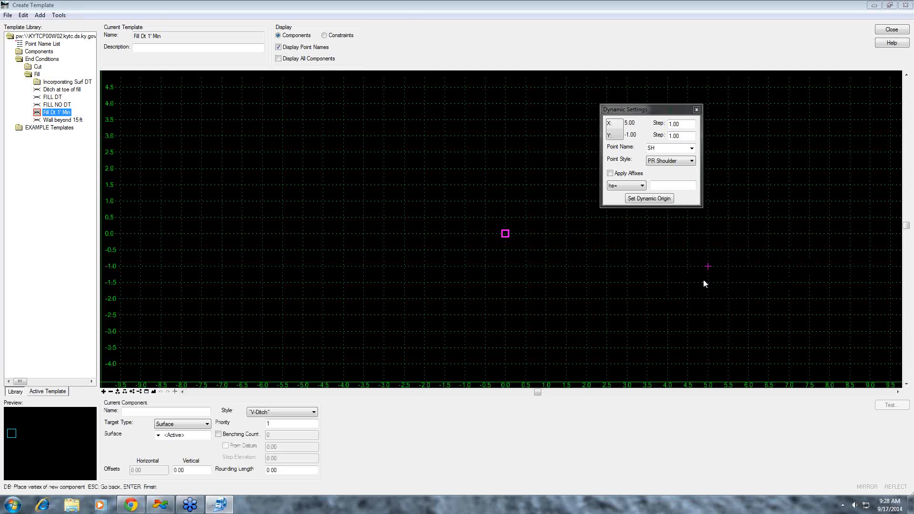
pyautogui.click(126, 413)
pyautogui.click(142, 410)
pyautogui.write('fill')
pyautogui.press('BackSpace')
pyautogui.press('BackSpace')
pyautogui.press('BackSpace')
pyautogui.press('BackSpace')
pyautogui.write('Fill')
# - Set the Fill component's style to PR Fill Comp
pyautogui.click(314, 412)
pyautogui.moveTo(314, 193); pyautogui.dragTo(309, 333)
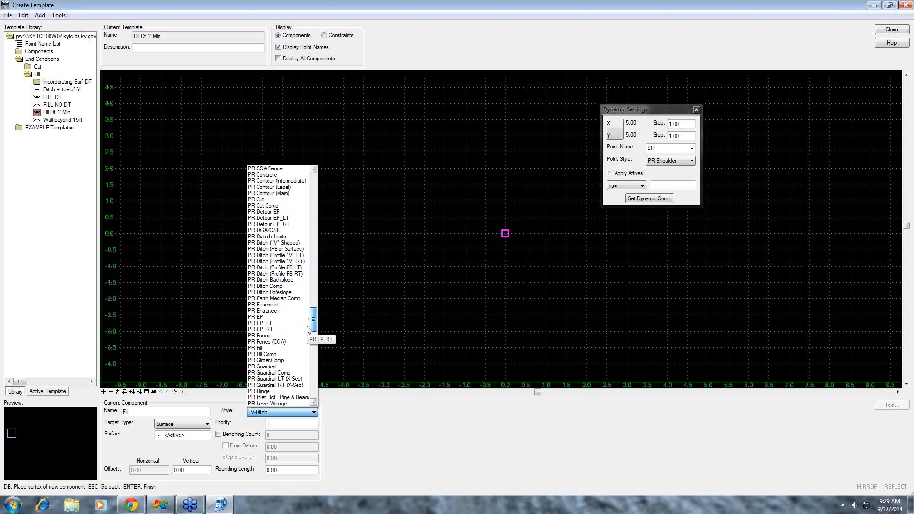
pyautogui.click(275, 360)
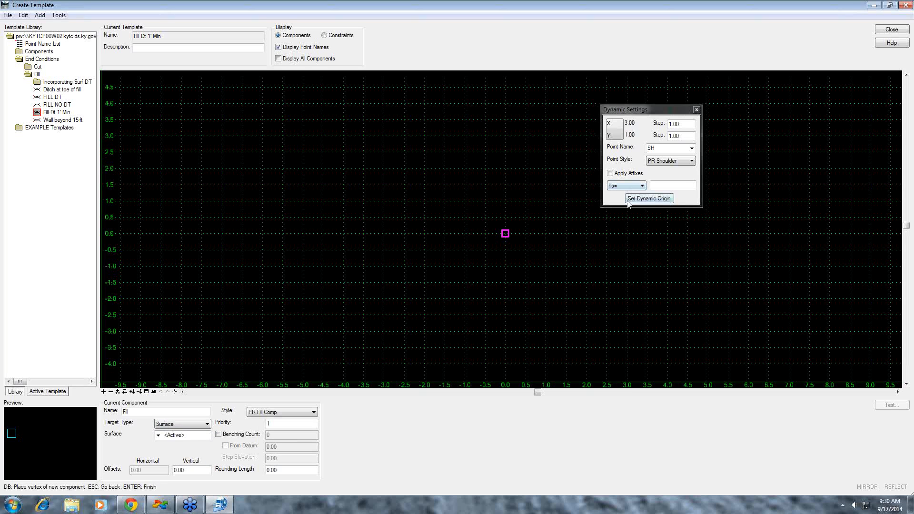
# - Place the SH point at the template origin and turn off Check for Interception for the following point
pyautogui.click(506, 235)
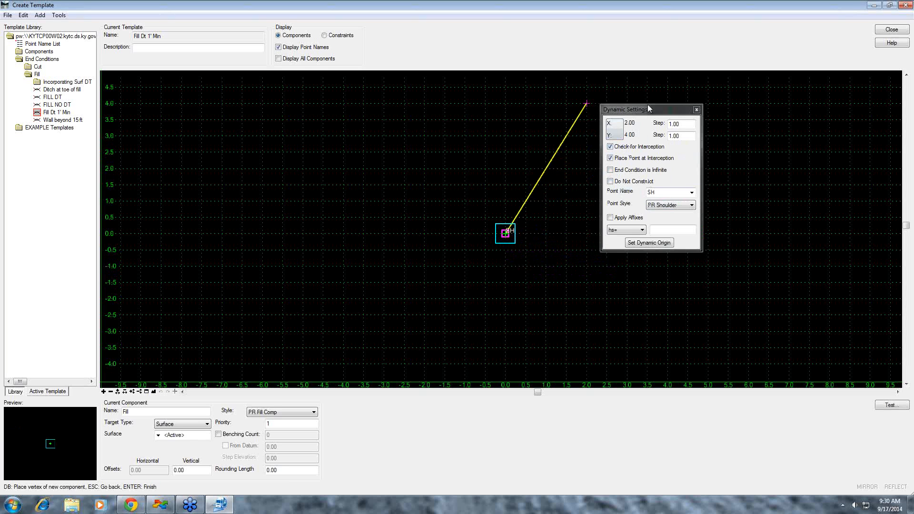
pyautogui.moveTo(648, 109); pyautogui.dragTo(682, 80)
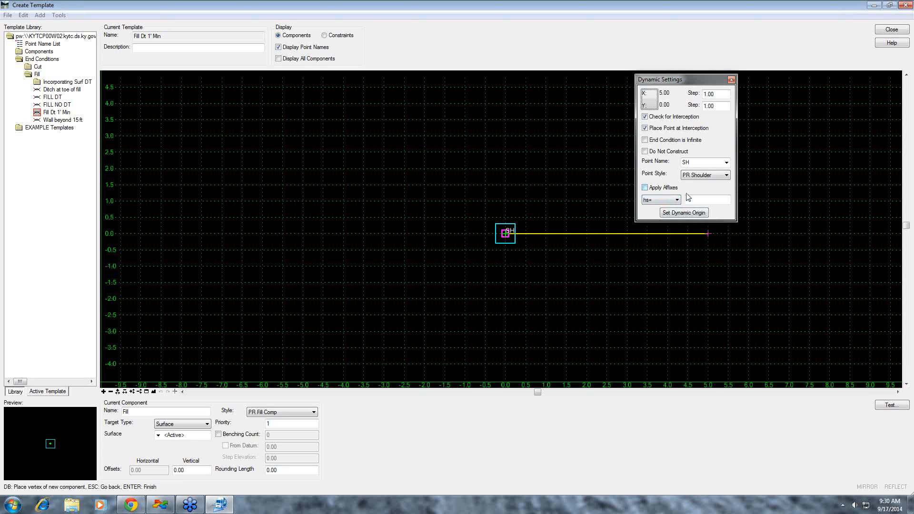
pyautogui.click(645, 117)
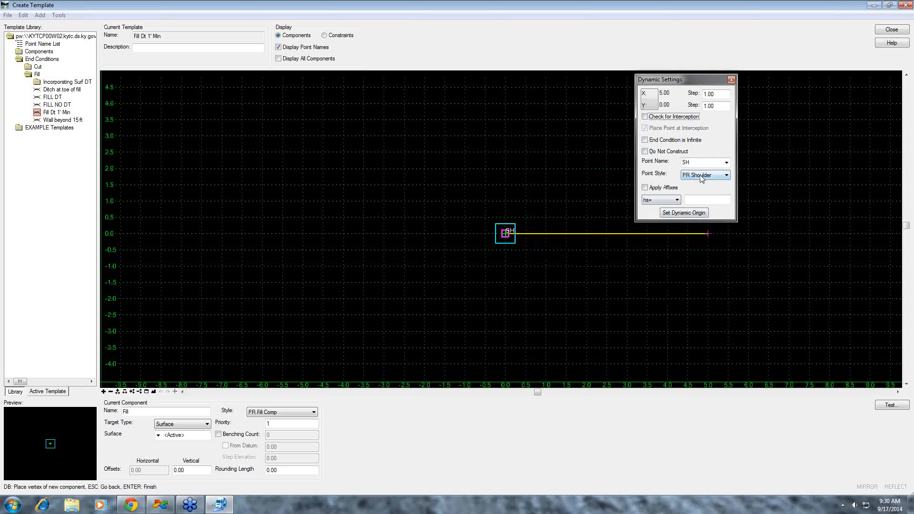
# - Place a BERM point from SH using the vs= key-in with a vertical distance of -15 and a slope of -1:3
pyautogui.click(678, 201)
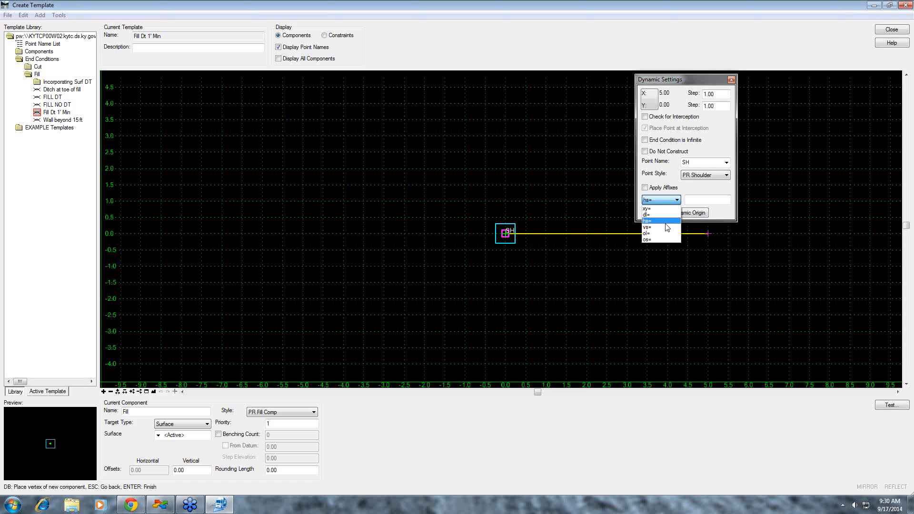
pyautogui.click(665, 227)
pyautogui.click(693, 202)
pyautogui.write('-1')
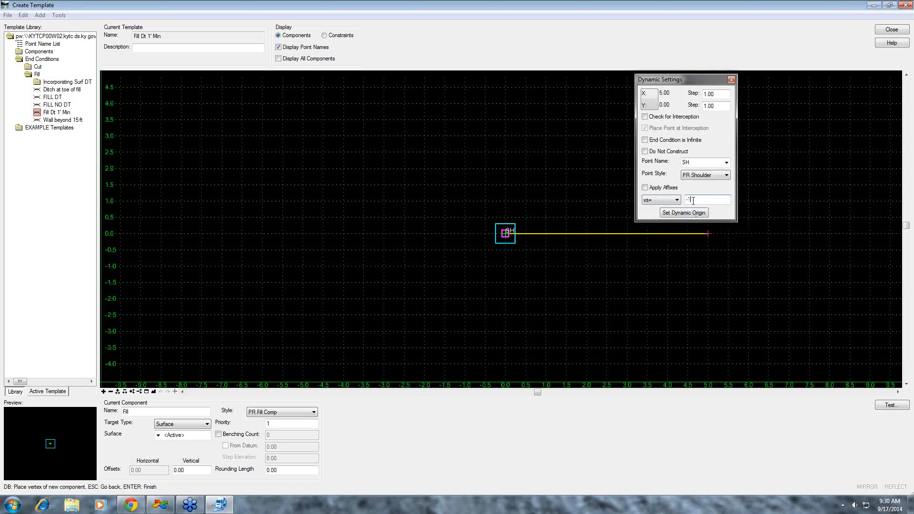
pyautogui.write('5.13')
pyautogui.click(727, 163)
pyautogui.click(705, 171)
pyautogui.press('Return')
# - Set the dynamic origin at the SH point
pyautogui.scroll(-2, 724, 310)
pyautogui.scroll(-2, 724, 312)
pyautogui.moveTo(778, 325); pyautogui.dragTo(419, 229, button='middle')
pyautogui.moveTo(756, 326); pyautogui.dragTo(531, 279, button='middle')
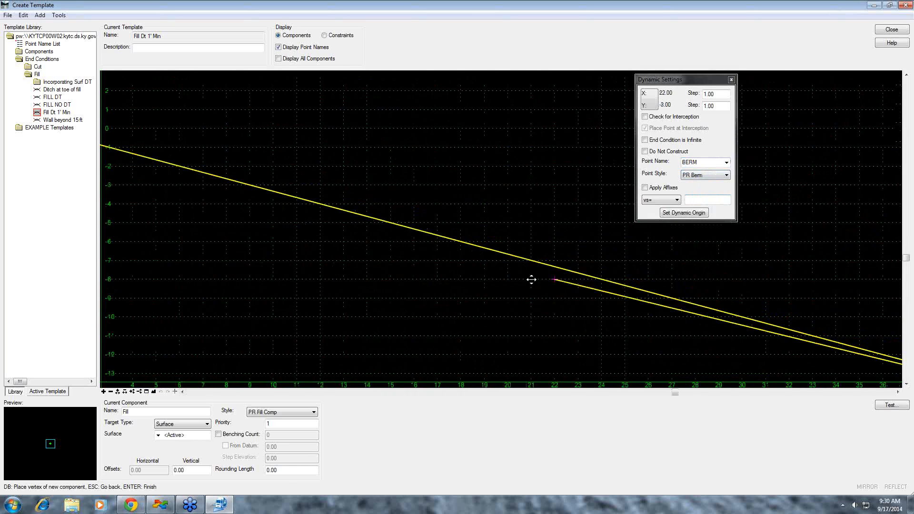
pyautogui.scroll(-2, 580, 288)
pyautogui.click(795, 337)
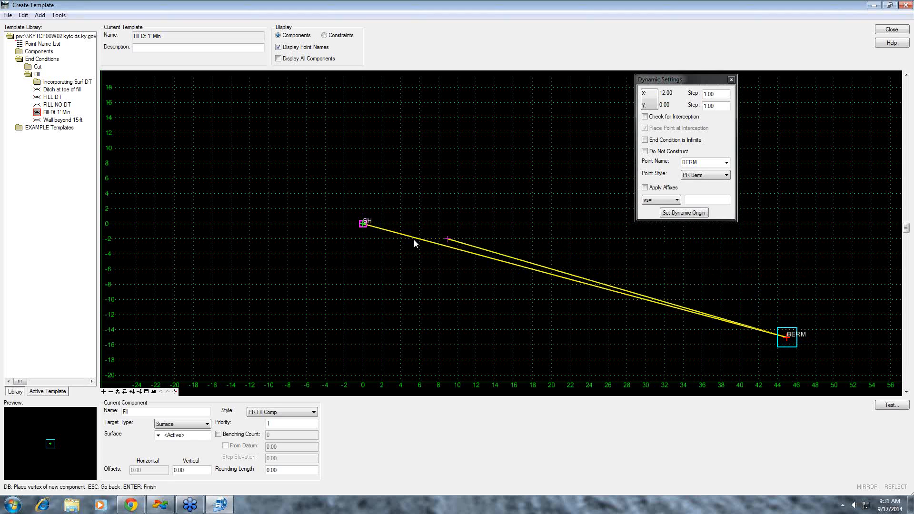
pyautogui.click(362, 224)
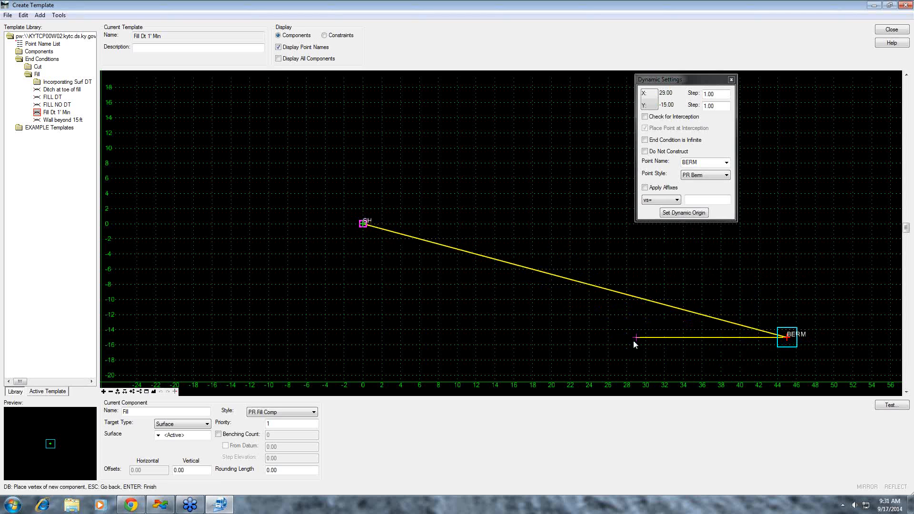
pyautogui.click(690, 214)
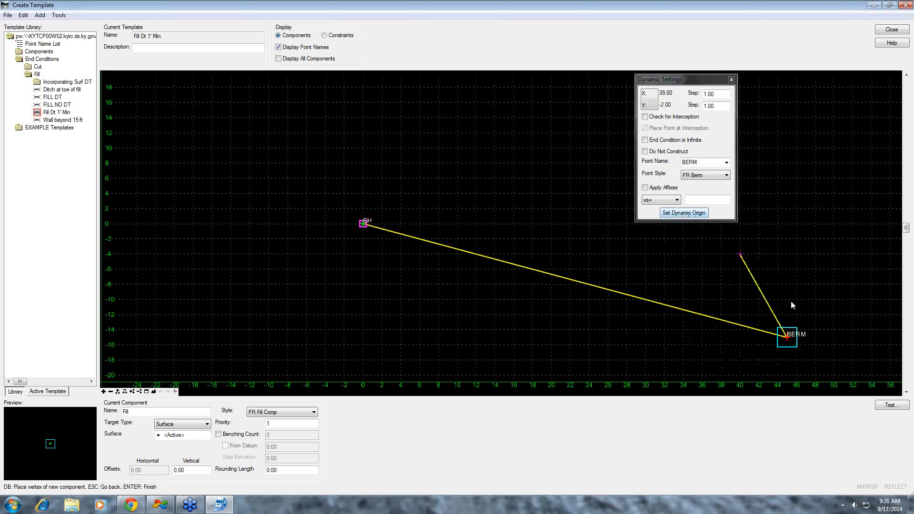
pyautogui.click(785, 337)
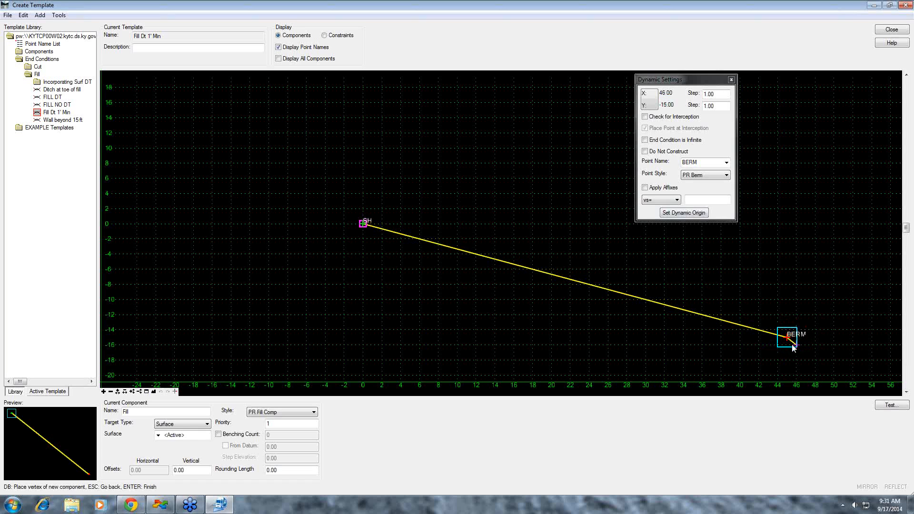
pyautogui.click(693, 215)
pyautogui.click(363, 223)
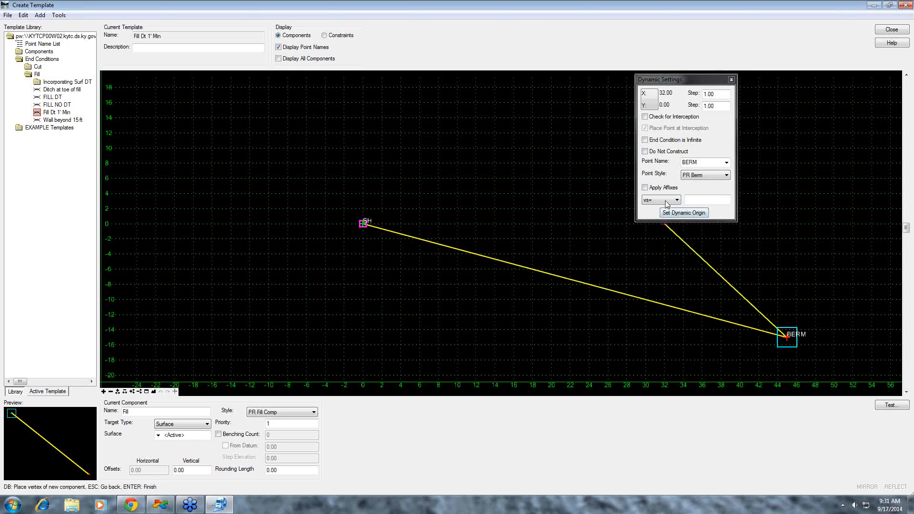
# - Place a TMP point relative to the dynamic origin using the os= key-in with 10,-1:12
pyautogui.click(727, 163)
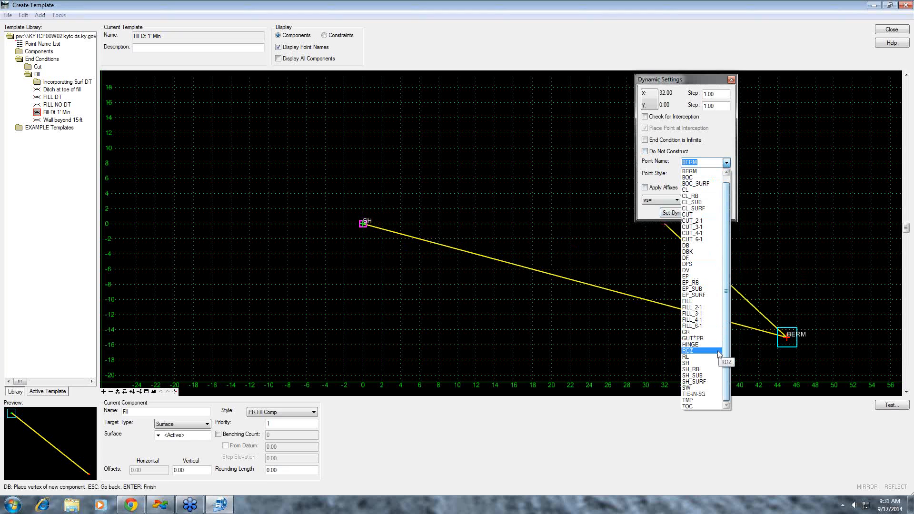
pyautogui.click(706, 402)
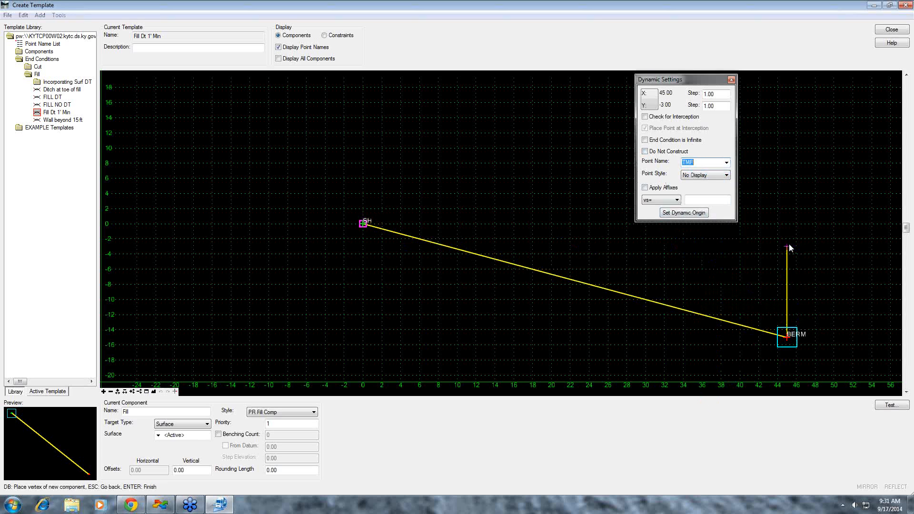
pyautogui.click(665, 200)
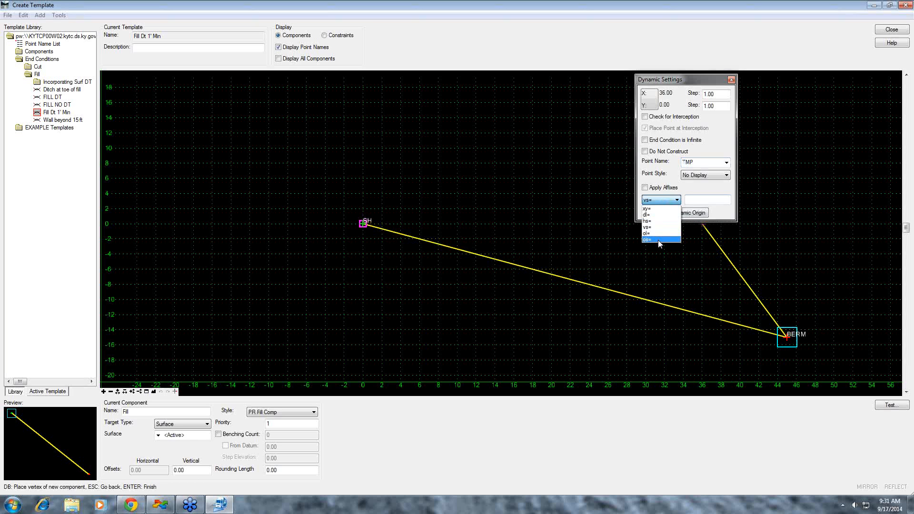
pyautogui.click(658, 240)
pyautogui.click(714, 200)
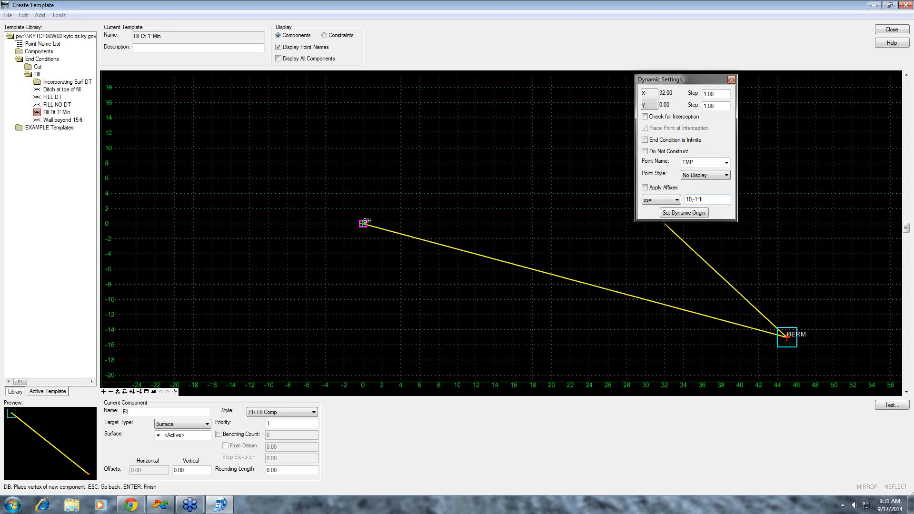
pyautogui.write('10,-1.12')
pyautogui.press('Return')
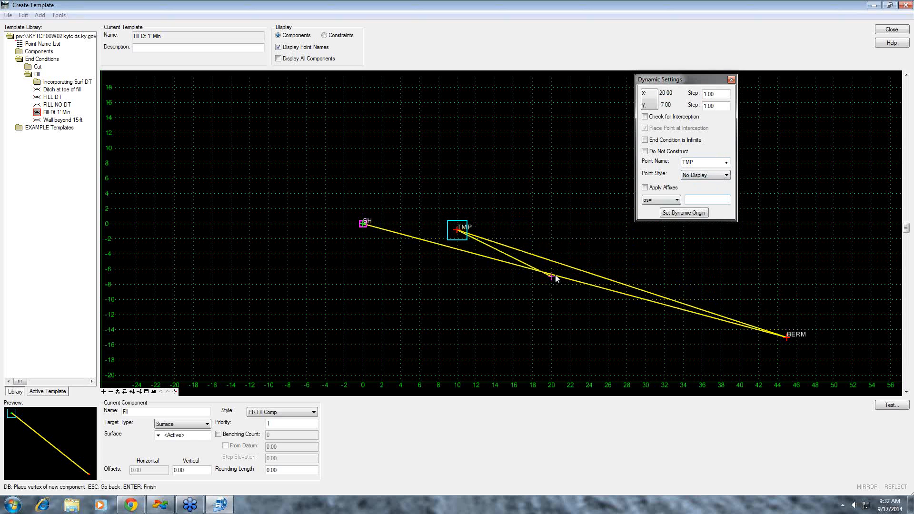
# - Place a DFS point with Check for Interception and End Condition is Infinite on, using vs= -15,-1:3, and finish the component
pyautogui.click(727, 163)
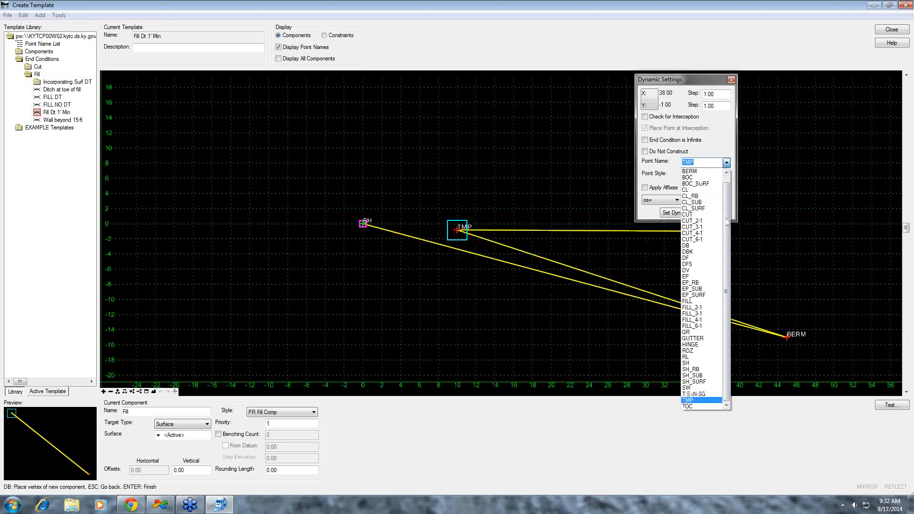
pyautogui.click(716, 265)
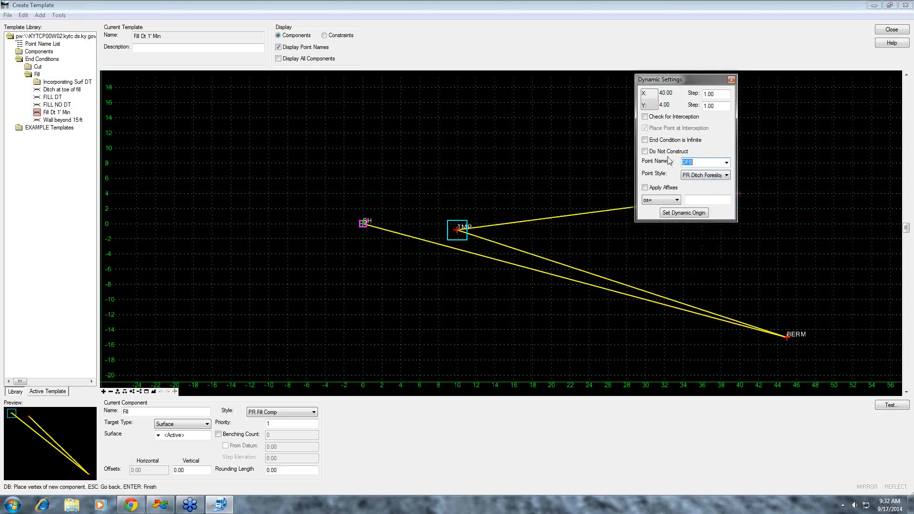
pyautogui.click(672, 117)
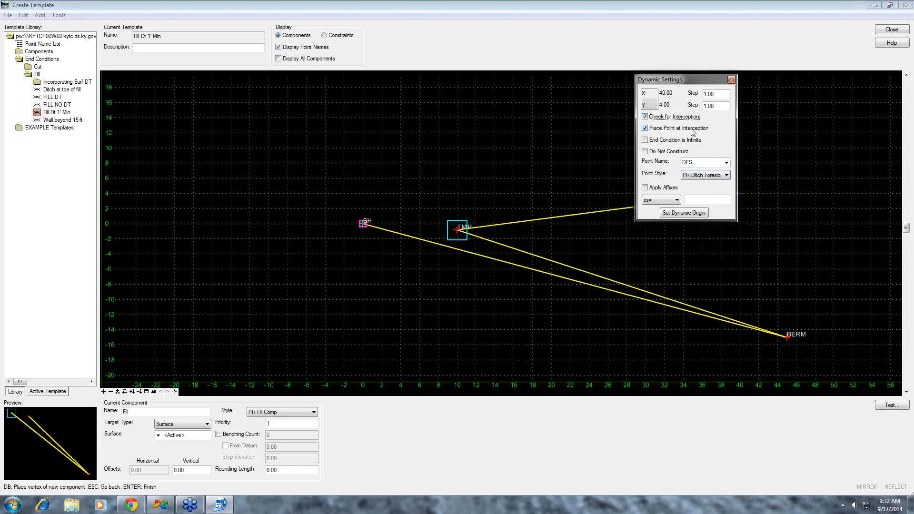
pyautogui.click(646, 141)
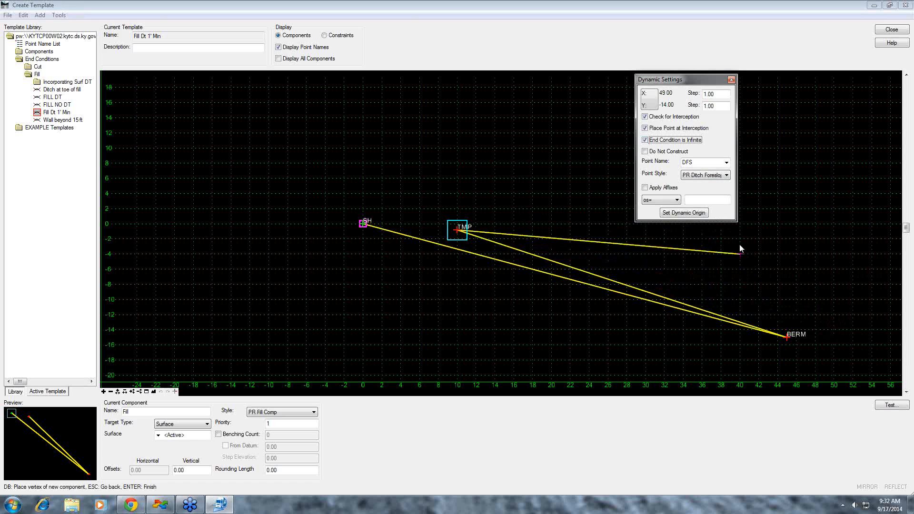
pyautogui.click(677, 200)
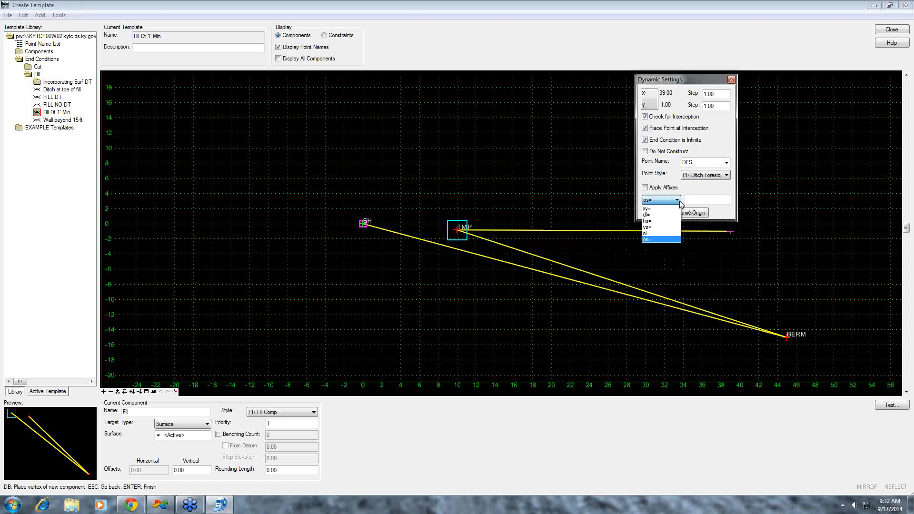
pyautogui.click(665, 227)
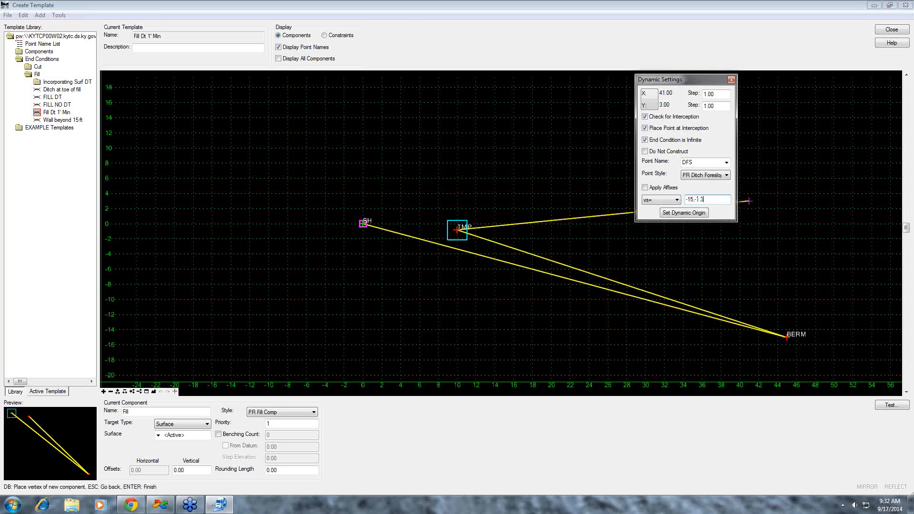
pyautogui.press('Return')
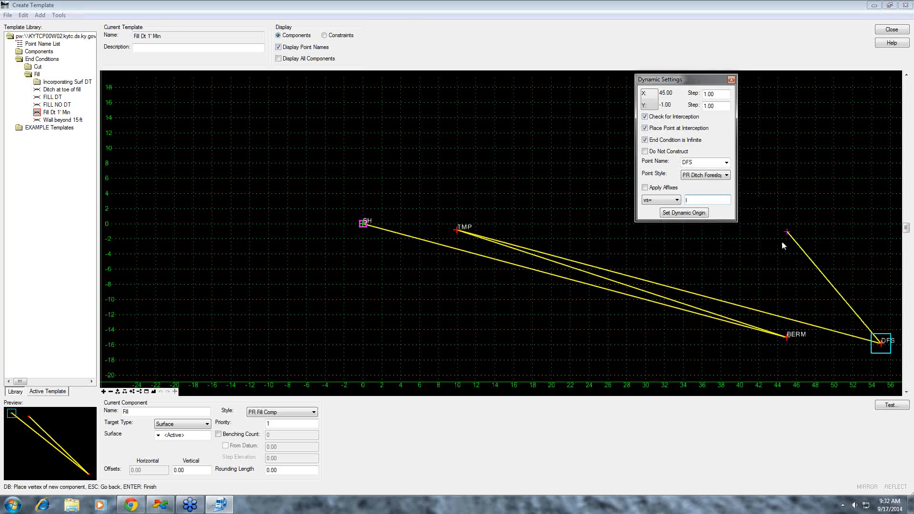
pyautogui.rightClick(806, 255)
pyautogui.click(829, 265)
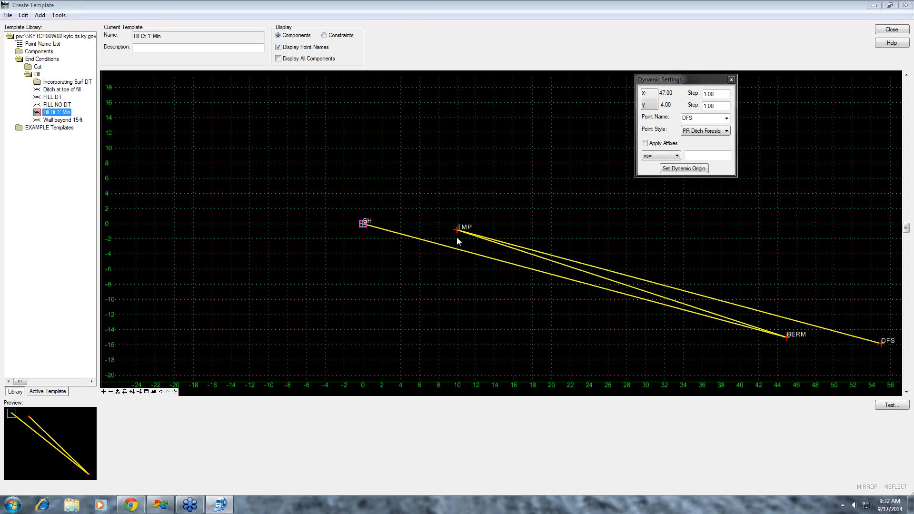
# - Test the new template's end conditions by drawing them against the active surface, and close the test window
pyautogui.moveTo(456, 231)
pyautogui.moveTo(880, 346)
pyautogui.click(892, 405)
pyautogui.click(869, 159)
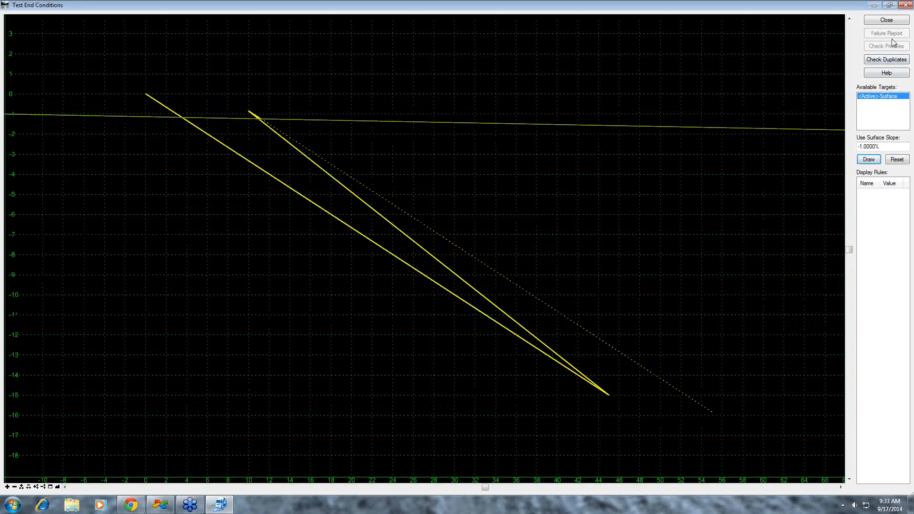
pyautogui.click(897, 22)
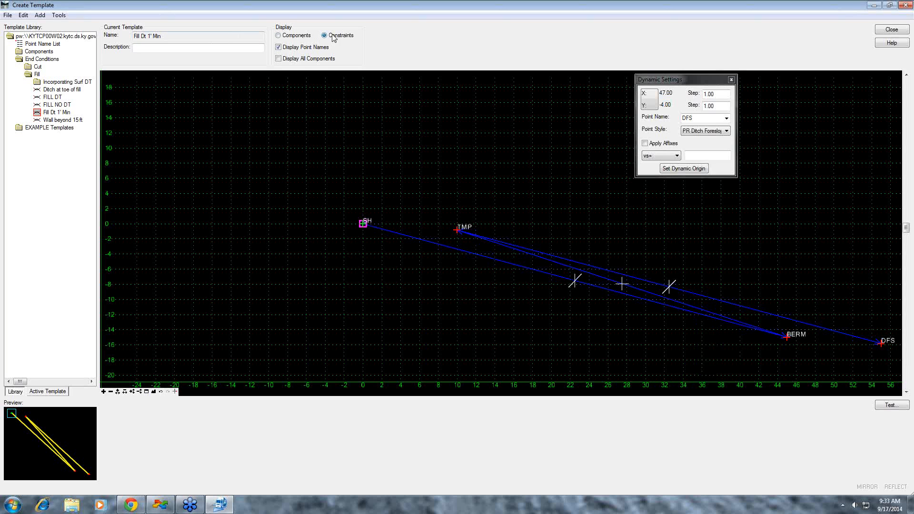
# - Make SH the parent of both TMP point constraints, using Horizontal for the first and Slope for the second, and apply them
pyautogui.click(295, 36)
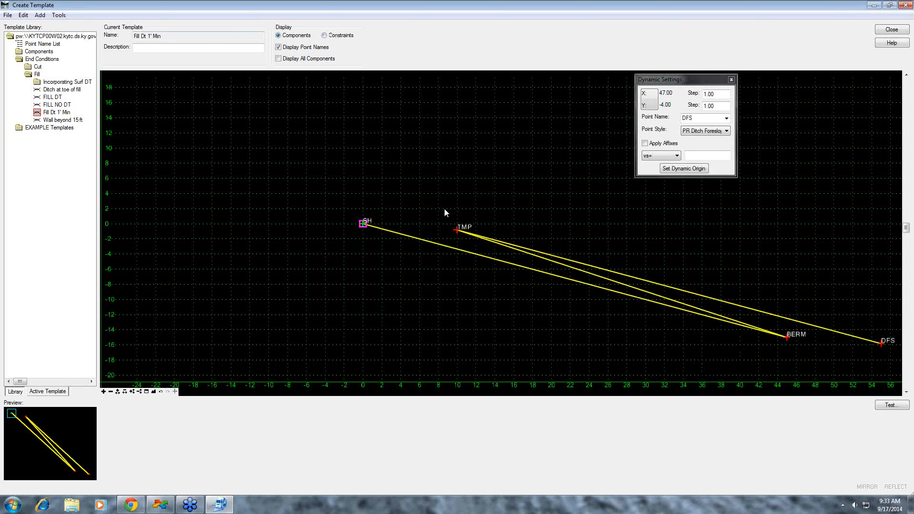
pyautogui.doubleClick(457, 231)
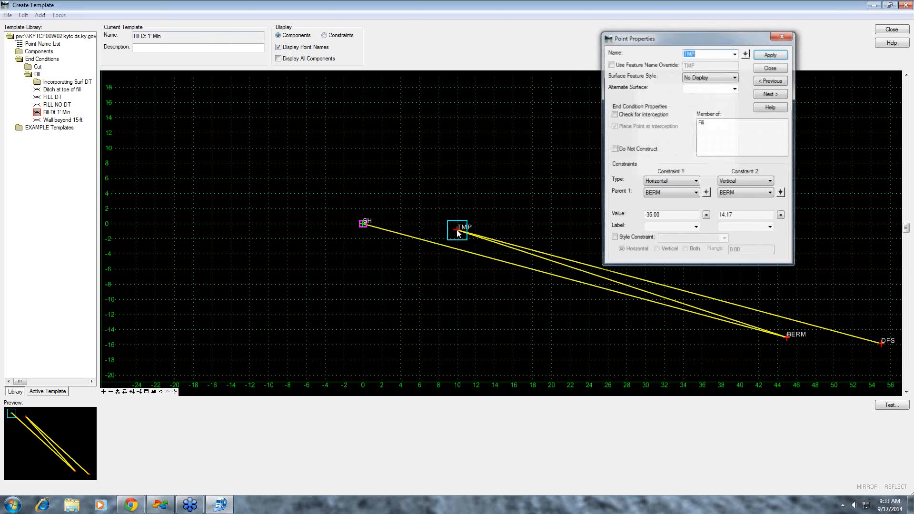
pyautogui.click(707, 193)
pyautogui.click(363, 226)
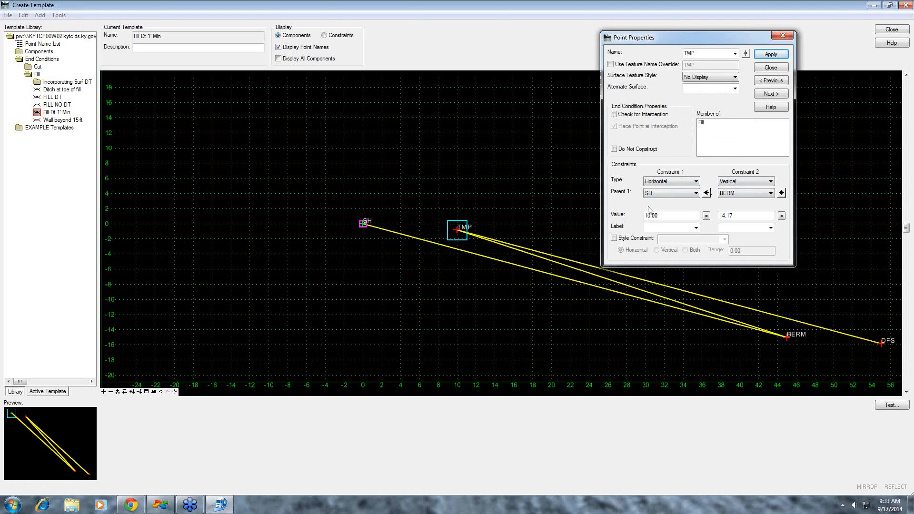
pyautogui.click(782, 192)
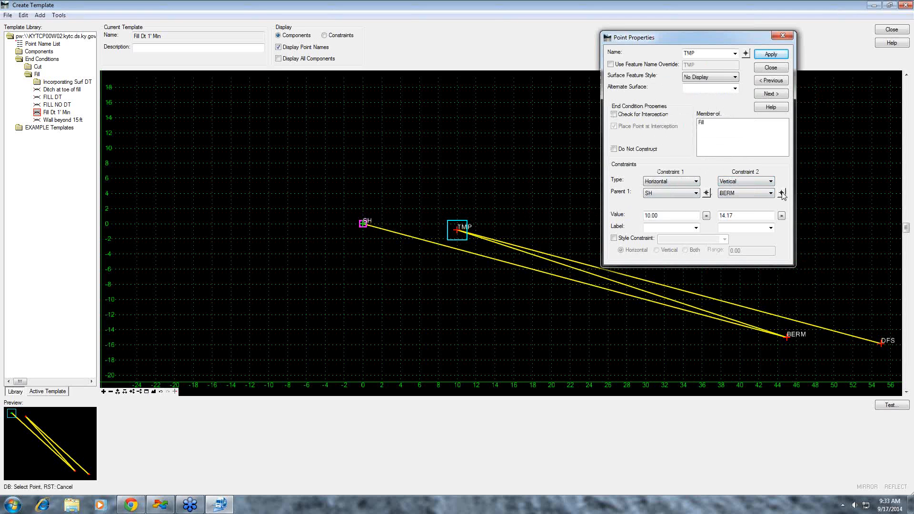
pyautogui.click(363, 224)
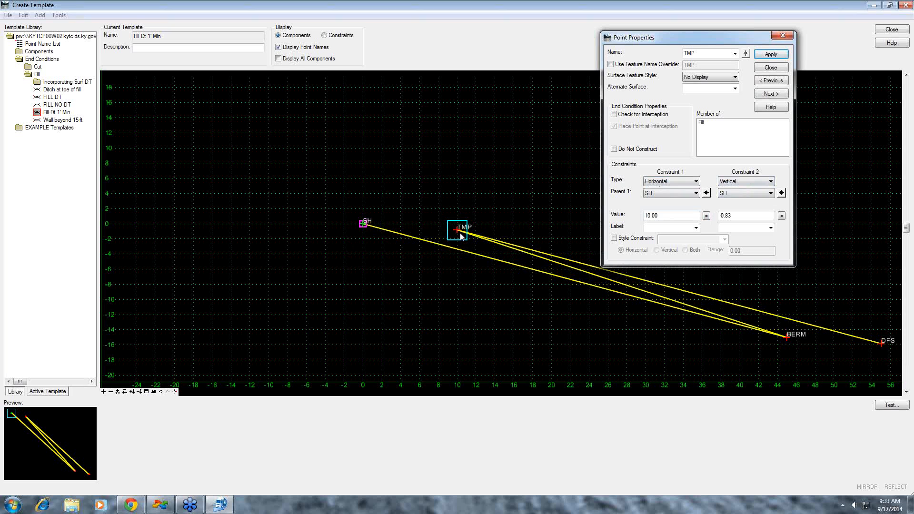
pyautogui.click(772, 182)
pyautogui.click(738, 202)
pyautogui.click(769, 56)
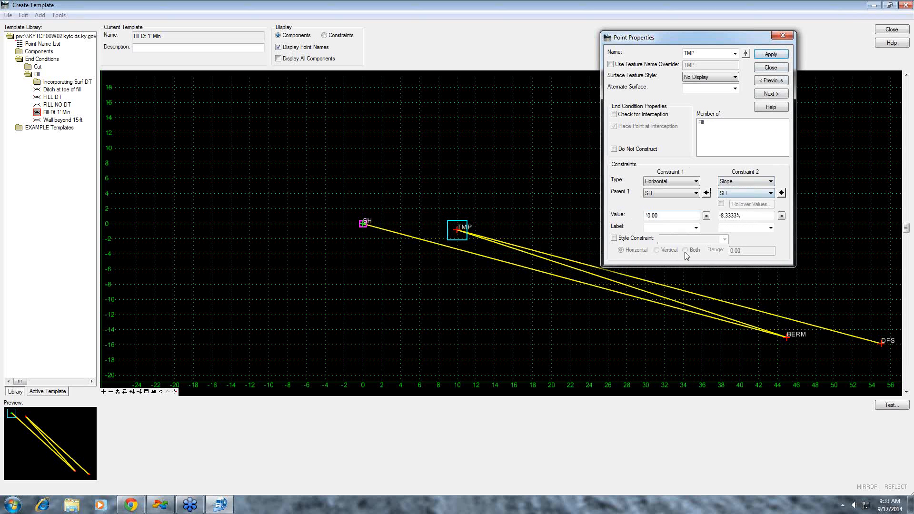
pyautogui.click(771, 68)
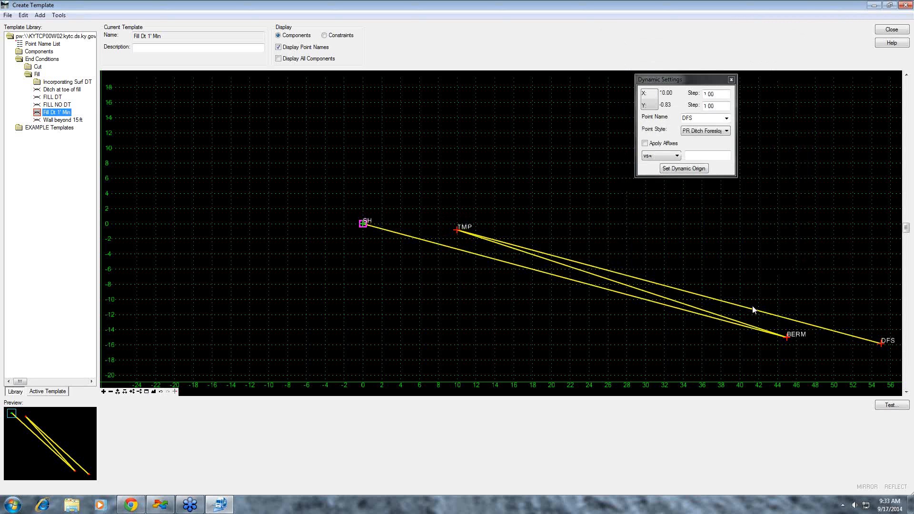
# - Make DFS the parent of both BERM point constraints, using Slope for the first and Horizontal for the second, and apply them
pyautogui.moveTo(754, 309); pyautogui.dragTo(548, 288, button='middle')
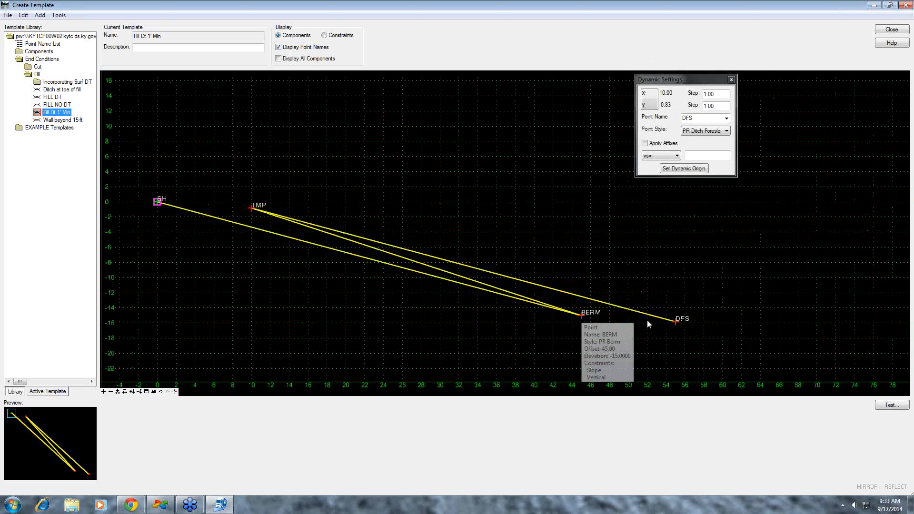
pyautogui.doubleClick(582, 315)
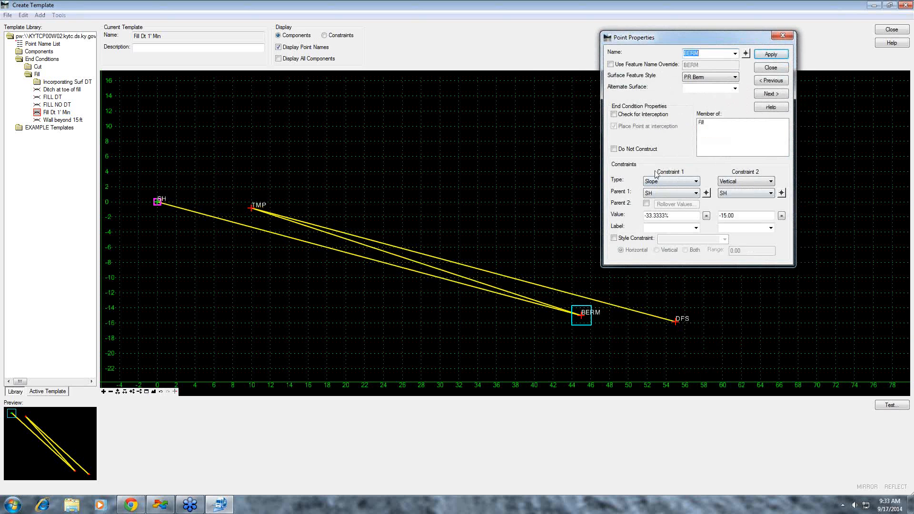
pyautogui.click(707, 193)
pyautogui.click(677, 322)
pyautogui.click(782, 194)
pyautogui.click(677, 323)
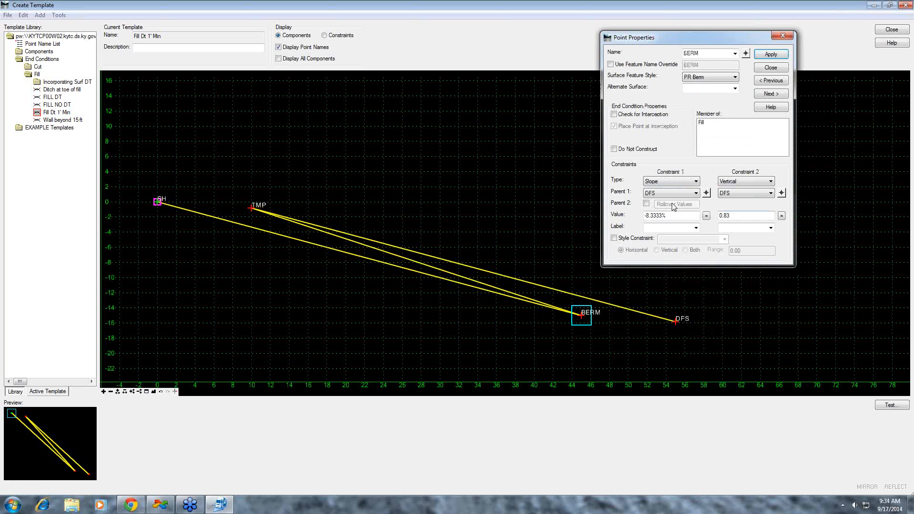
pyautogui.click(770, 182)
pyautogui.click(757, 201)
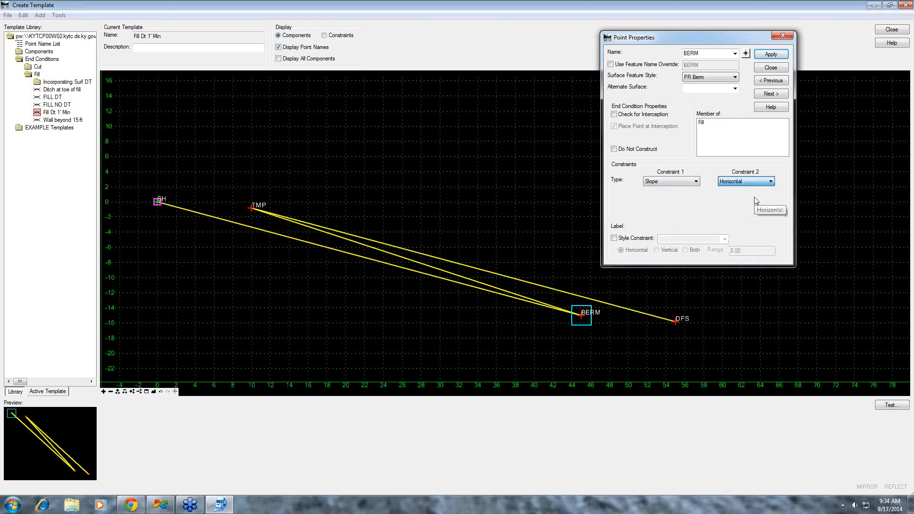
pyautogui.click(773, 54)
pyautogui.click(771, 67)
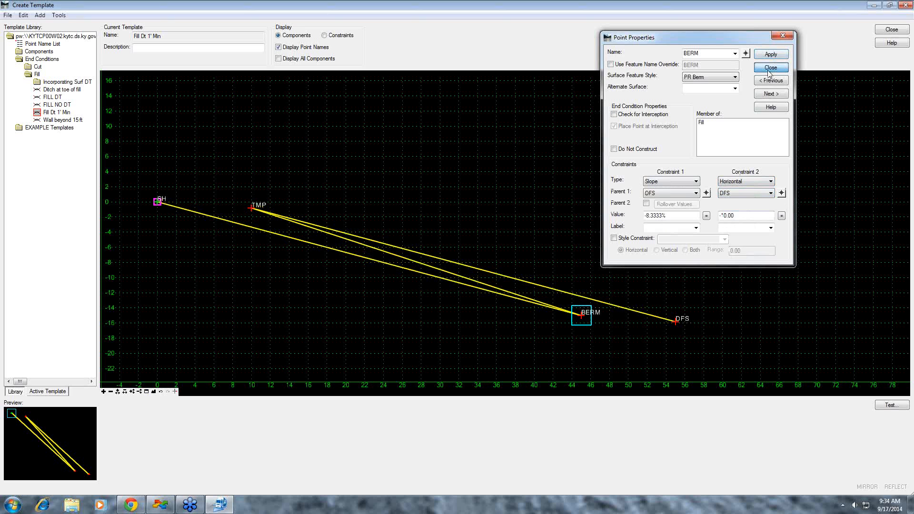
# - Test the template's end conditions by drawing them against the active surface, and close the test window
pyautogui.click(892, 406)
pyautogui.click(869, 160)
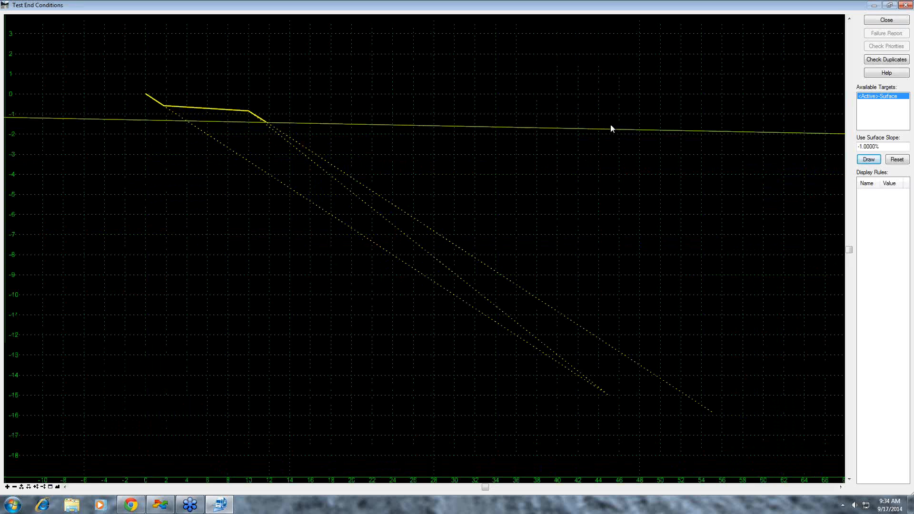
pyautogui.click(886, 21)
# - Review the TMP point's properties, and rerun the end condition test against the active surface
pyautogui.doubleClick(251, 209)
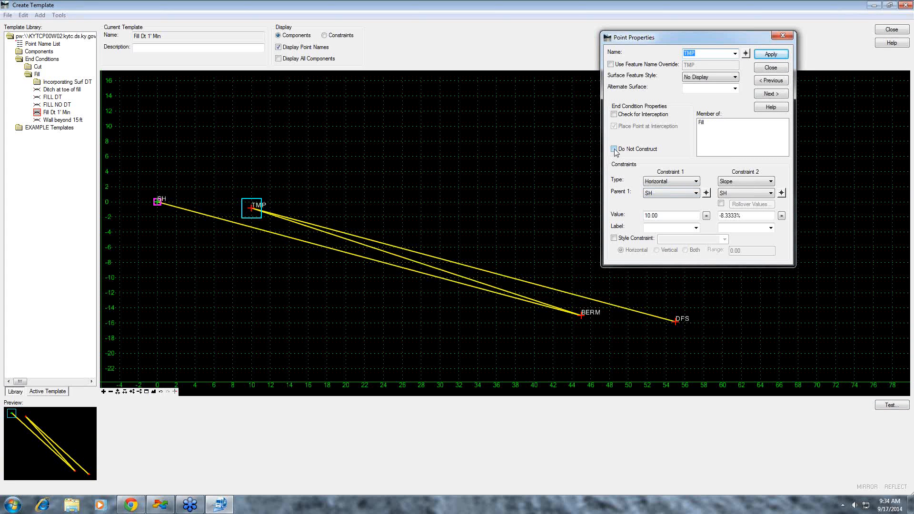
pyautogui.click(772, 67)
pyautogui.click(891, 405)
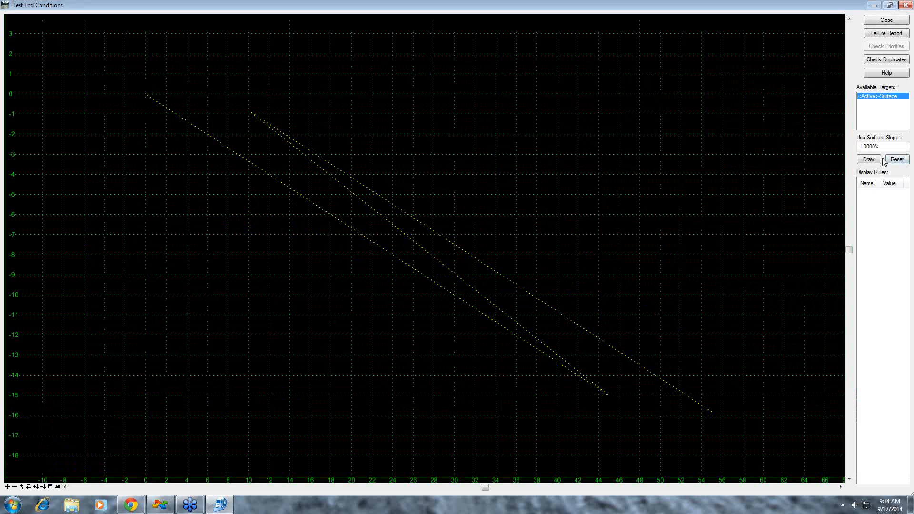
pyautogui.click(863, 162)
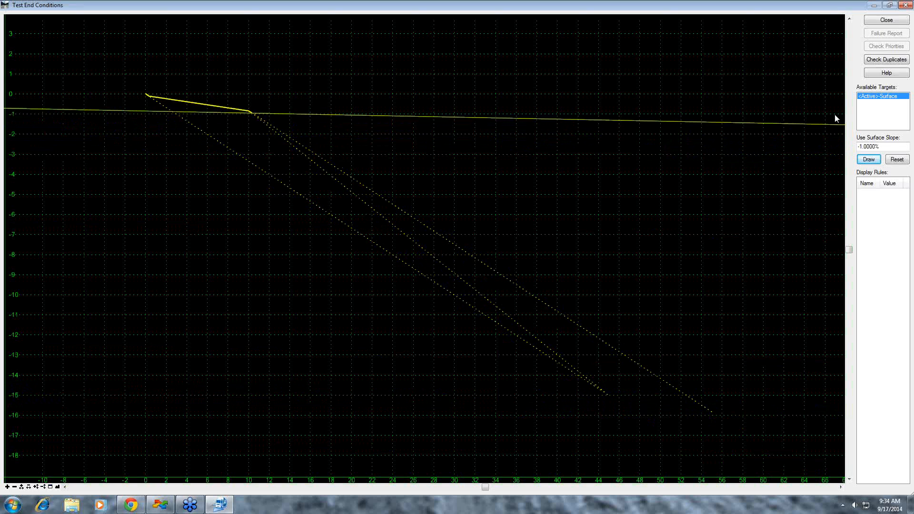
pyautogui.click(887, 21)
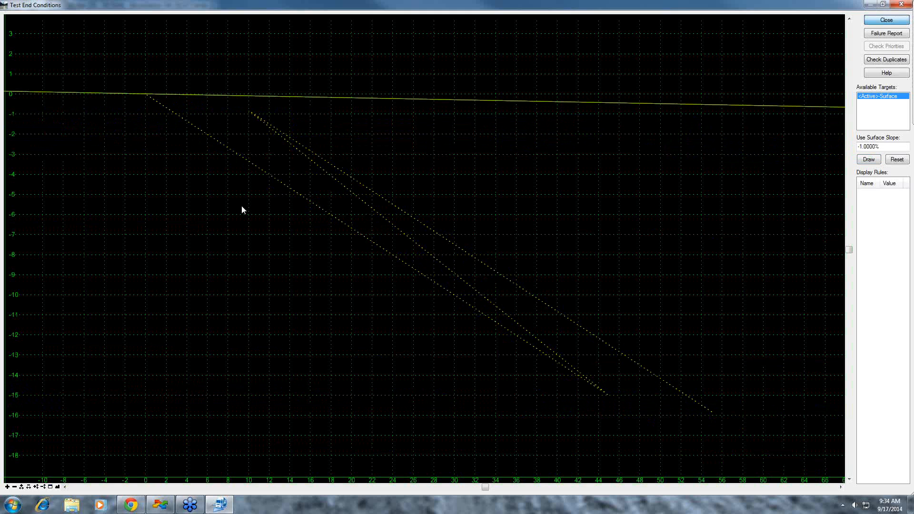
# - Set the TMP point to Do Not Construct, and retest the template's end conditions
pyautogui.doubleClick(252, 208)
pyautogui.click(615, 149)
pyautogui.click(771, 55)
pyautogui.click(771, 67)
pyautogui.click(888, 406)
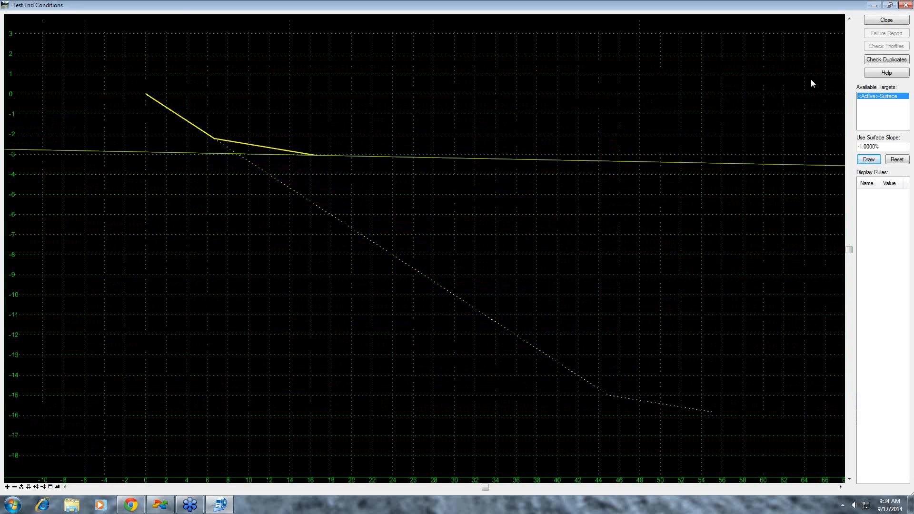
pyautogui.click(887, 21)
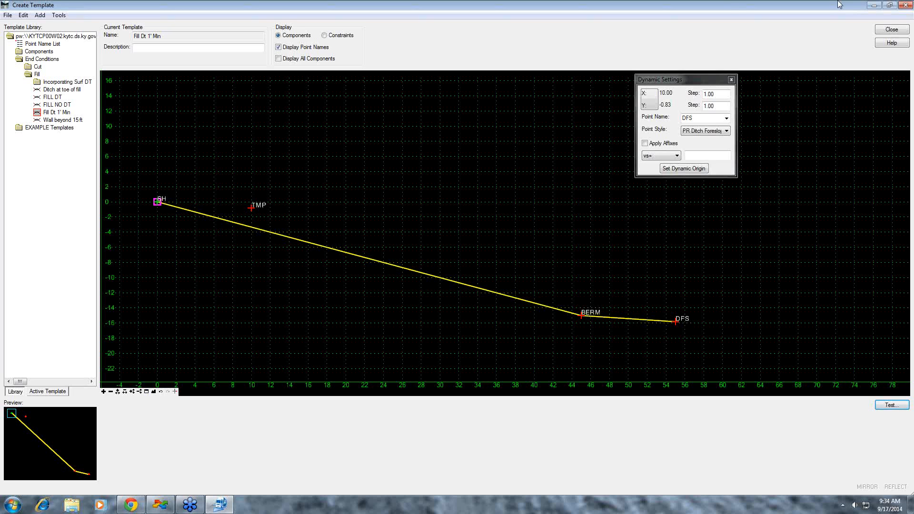
# - Add a new End Condition component named "Min Dt Pos" with the PR Ditch Comp style
pyautogui.moveTo(677, 322)
pyautogui.rightClick(651, 269)
pyautogui.moveTo(705, 276)
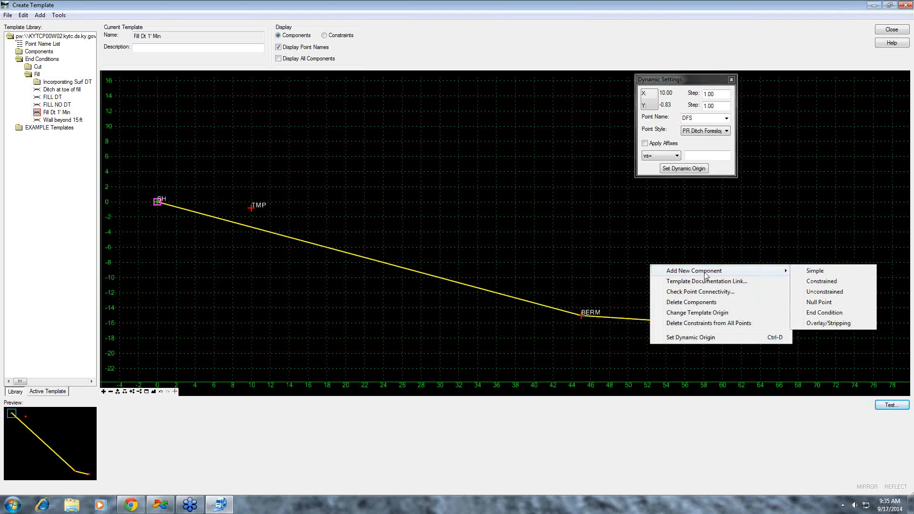
pyautogui.click(832, 313)
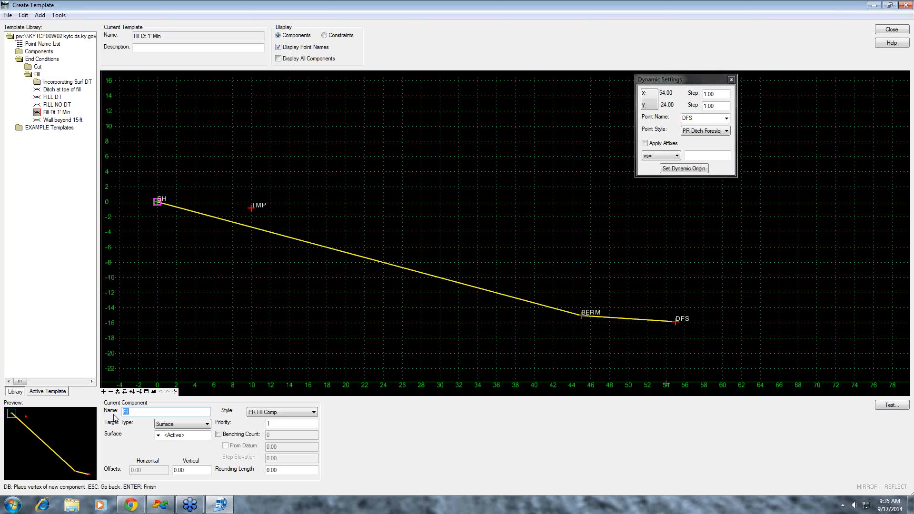
pyautogui.write('min Dt Posi')
pyautogui.click(313, 412)
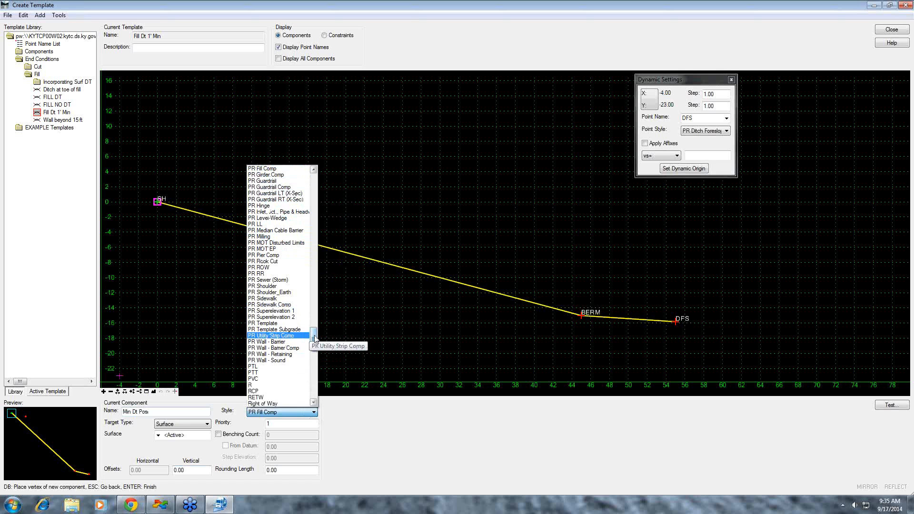
pyautogui.moveTo(315, 340); pyautogui.dragTo(320, 317)
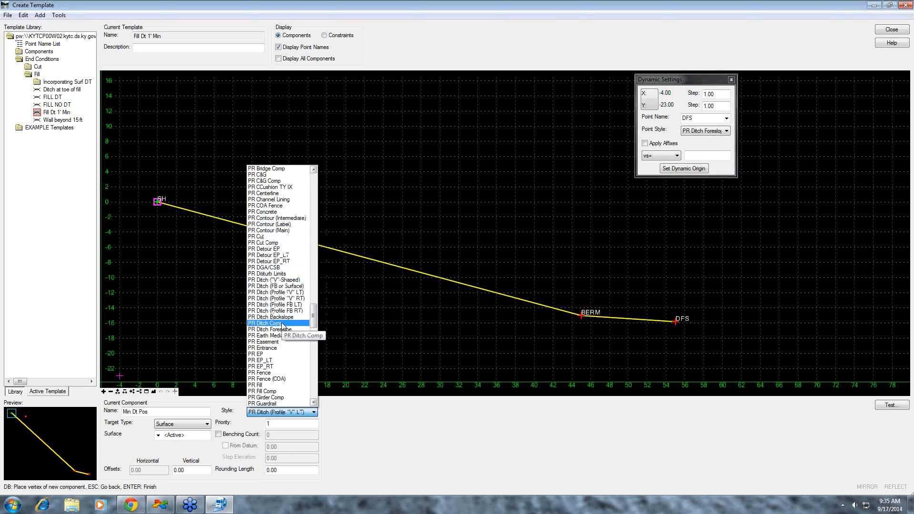
pyautogui.click(265, 324)
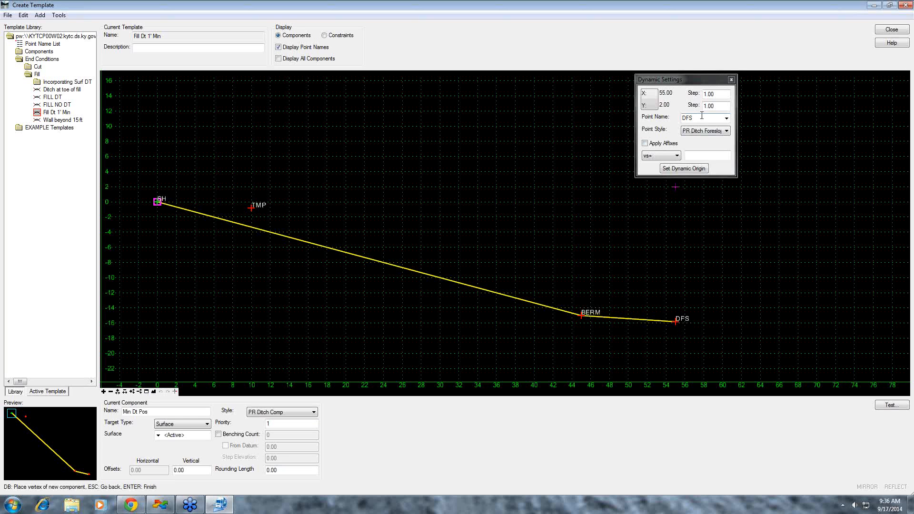
# - Start the component at DFS and place a DF point about 1 below and 3 beyond it using vs=, with interception checking and infinite off
pyautogui.click(677, 323)
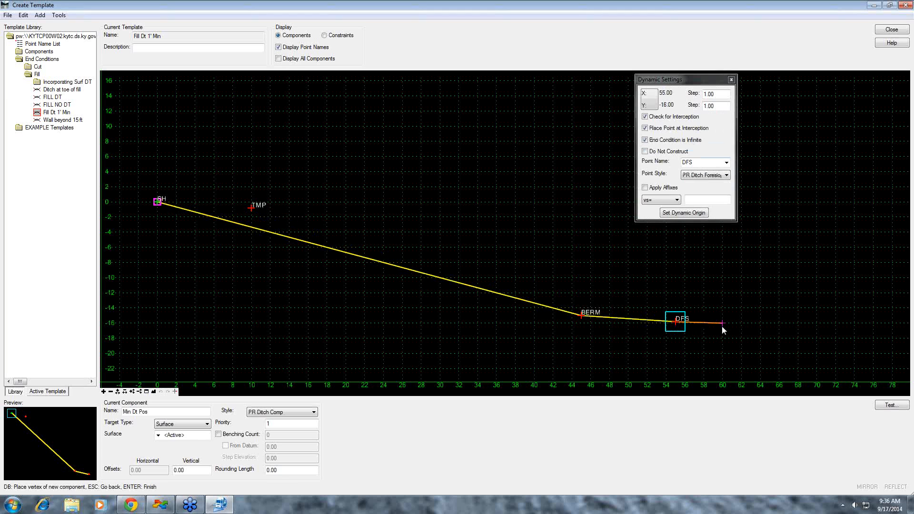
pyautogui.click(727, 163)
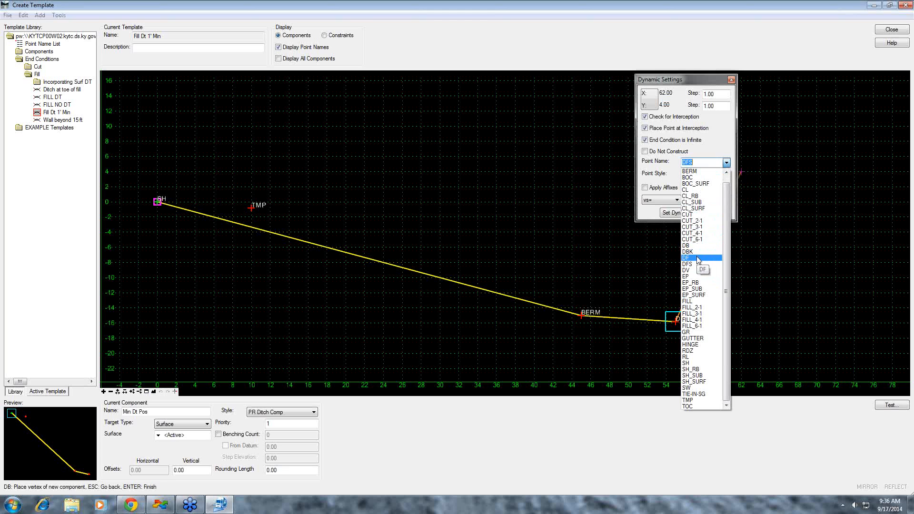
pyautogui.click(694, 260)
pyautogui.click(645, 116)
pyautogui.click(645, 140)
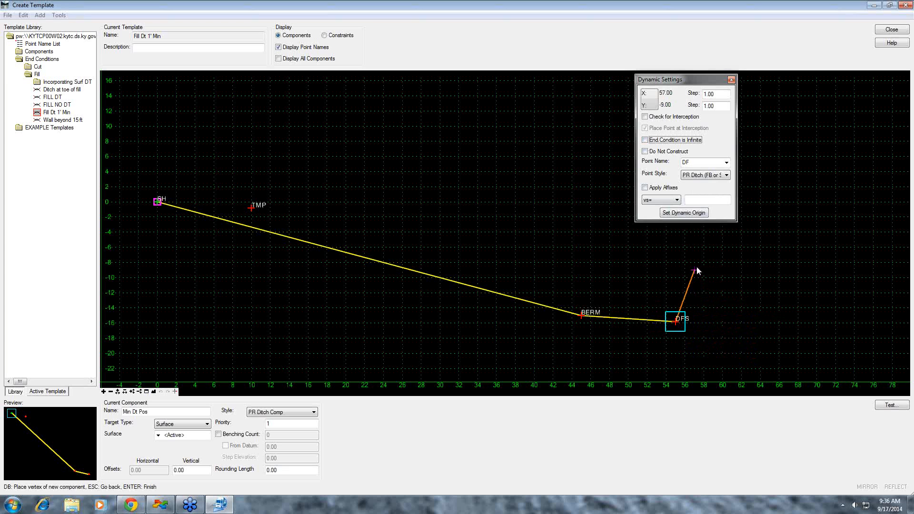
pyautogui.click(701, 198)
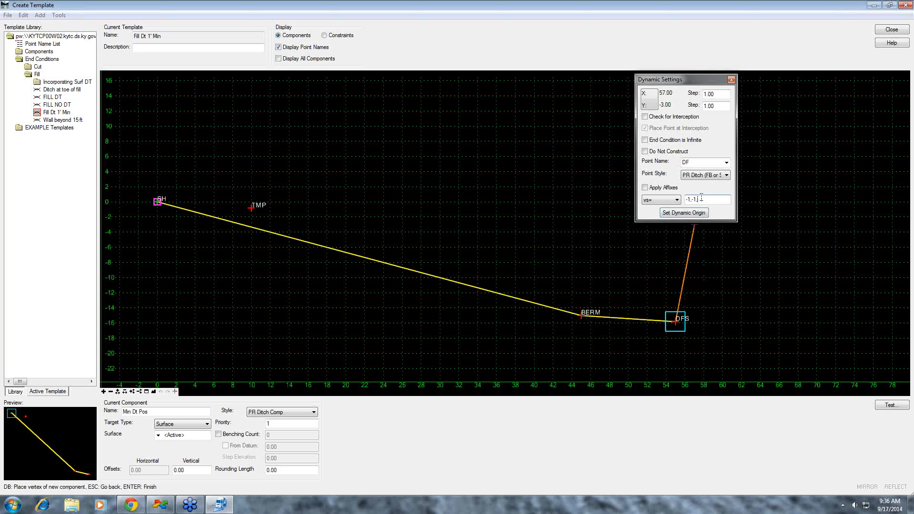
pyautogui.press('Return')
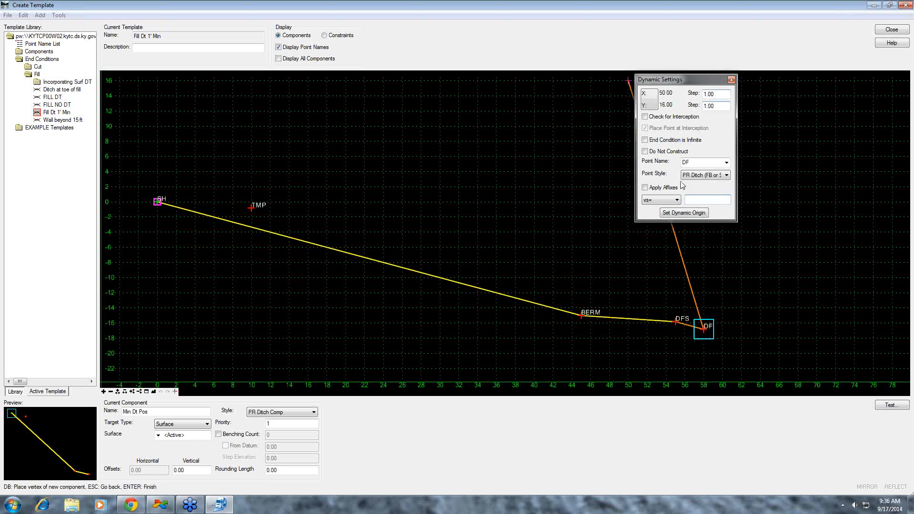
# - Place a DB point from the DF point using the hs= key-in with 2,0
pyautogui.click(727, 163)
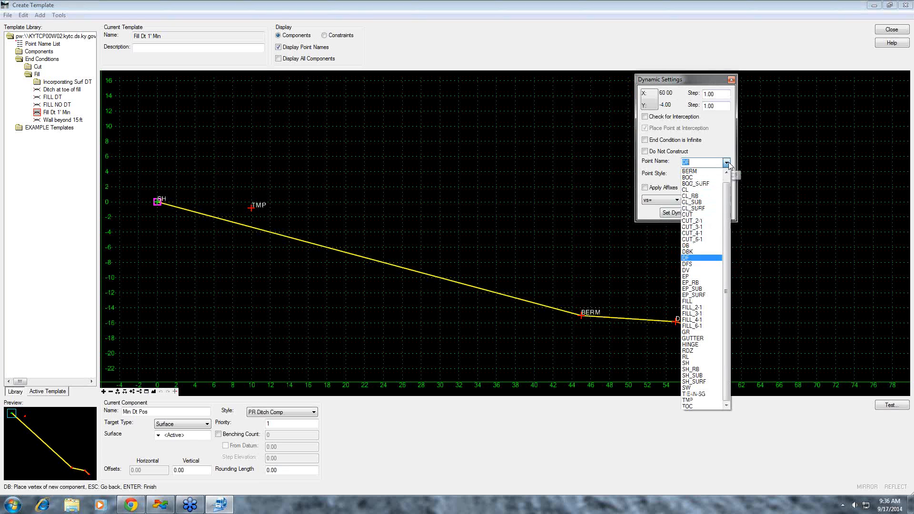
pyautogui.click(700, 245)
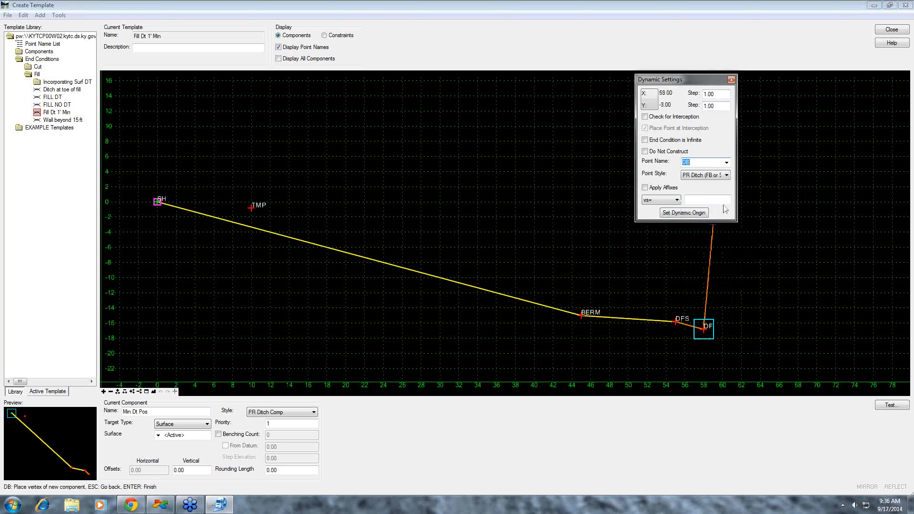
pyautogui.click(677, 201)
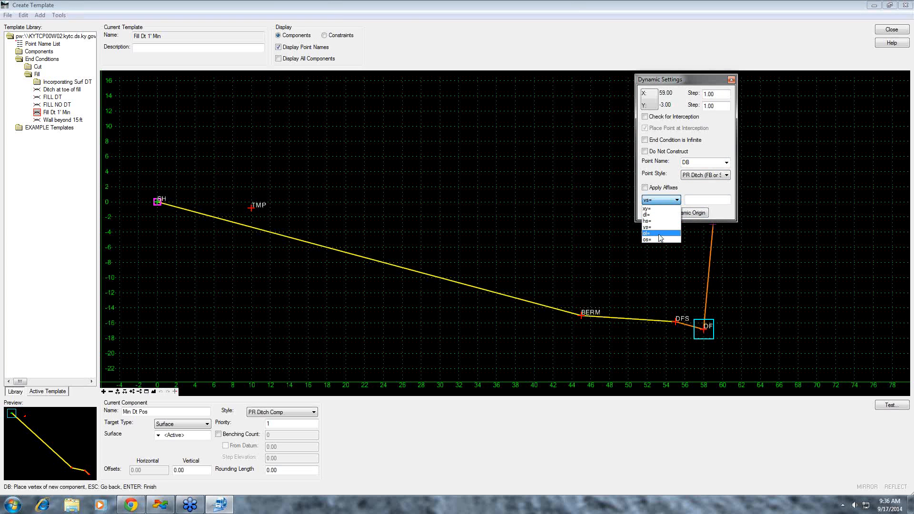
pyautogui.click(661, 221)
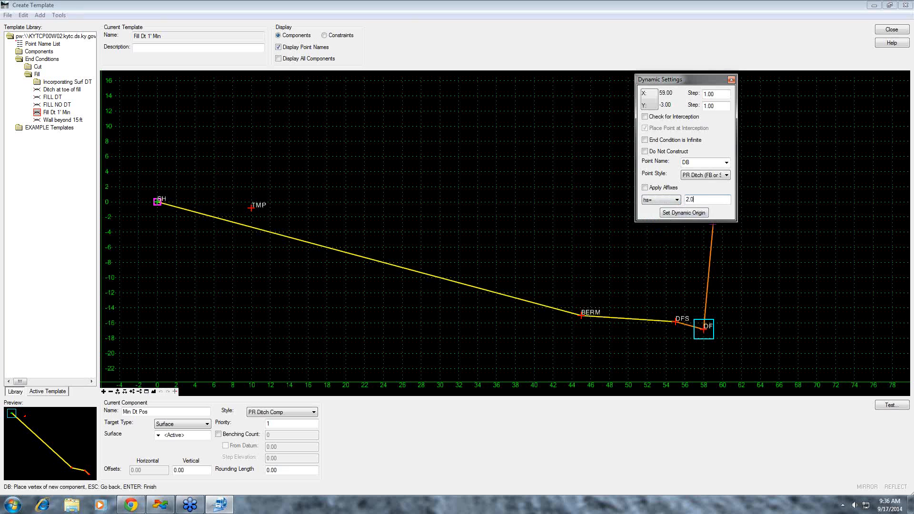
pyautogui.press('Return')
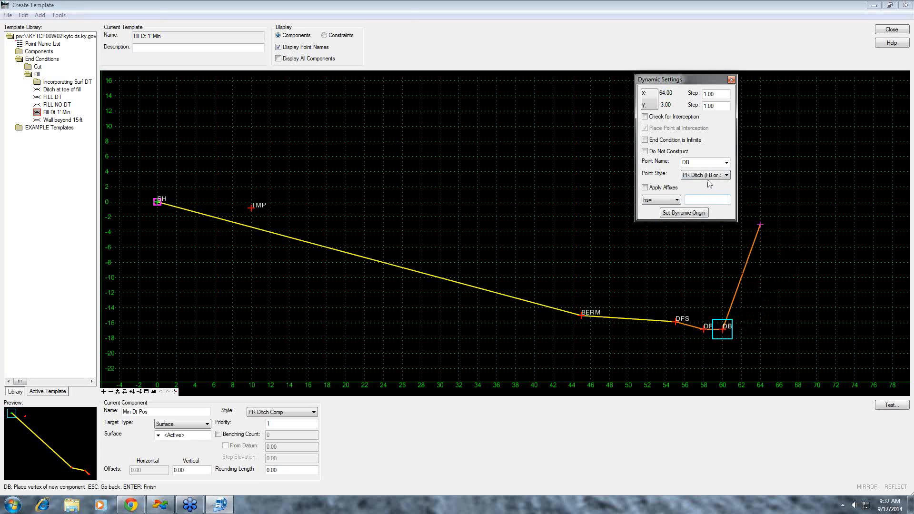
# - Finish the ditch component with an infinite, interception-checked CUT point from DB, using vs= with a 3:1 slope and 3 vertical
pyautogui.click(645, 118)
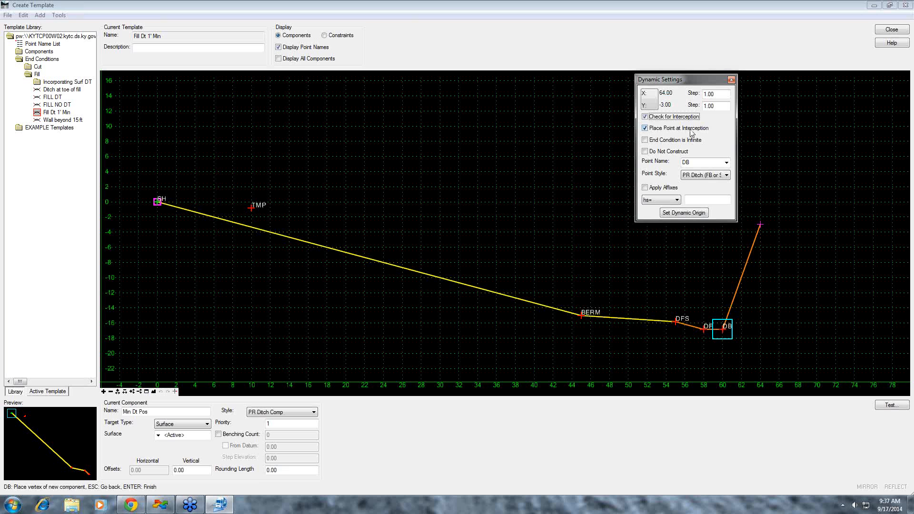
pyautogui.click(646, 140)
pyautogui.click(726, 163)
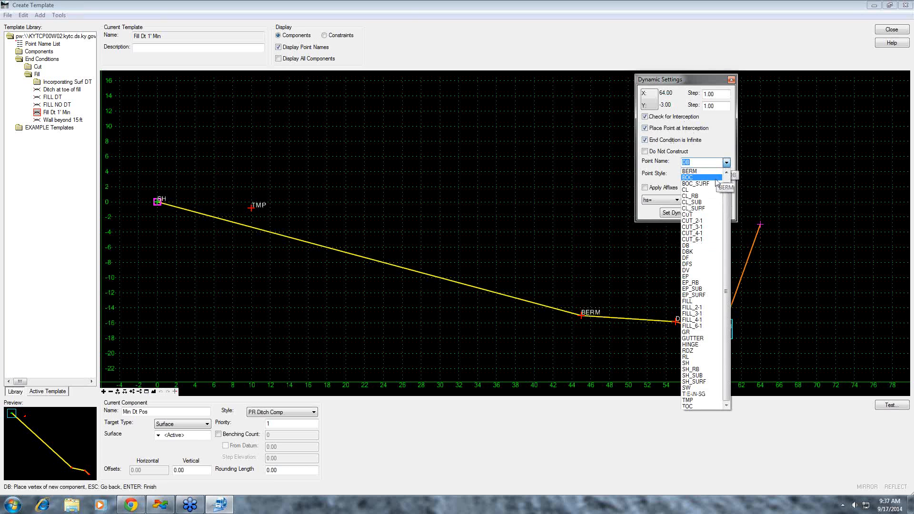
pyautogui.click(709, 215)
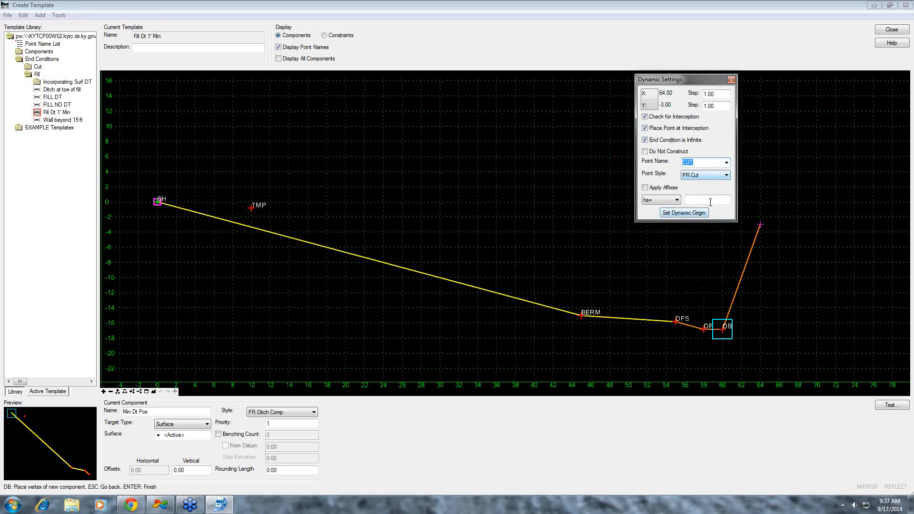
pyautogui.click(662, 200)
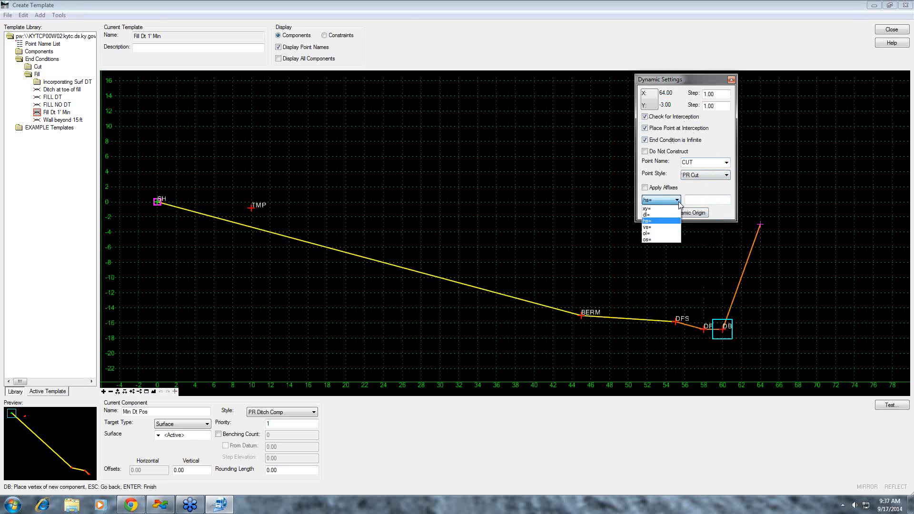
pyautogui.click(668, 233)
pyautogui.click(705, 200)
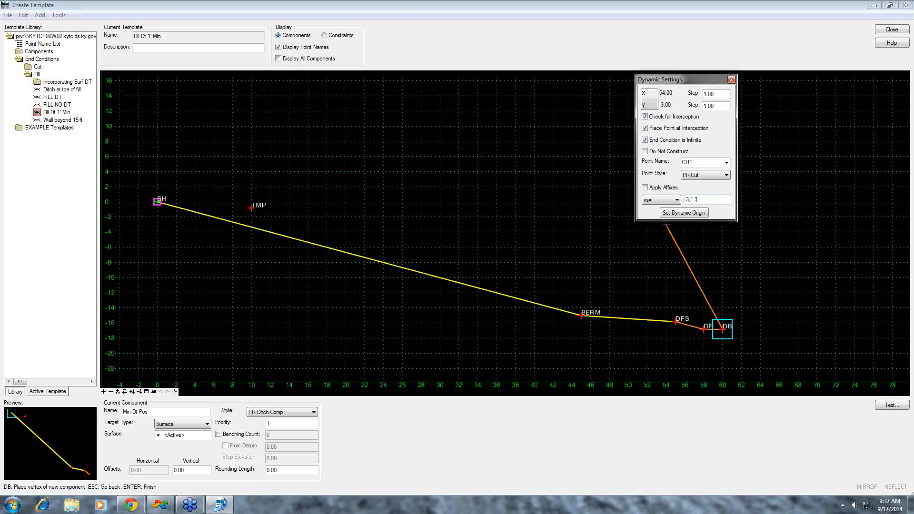
pyautogui.press('Return')
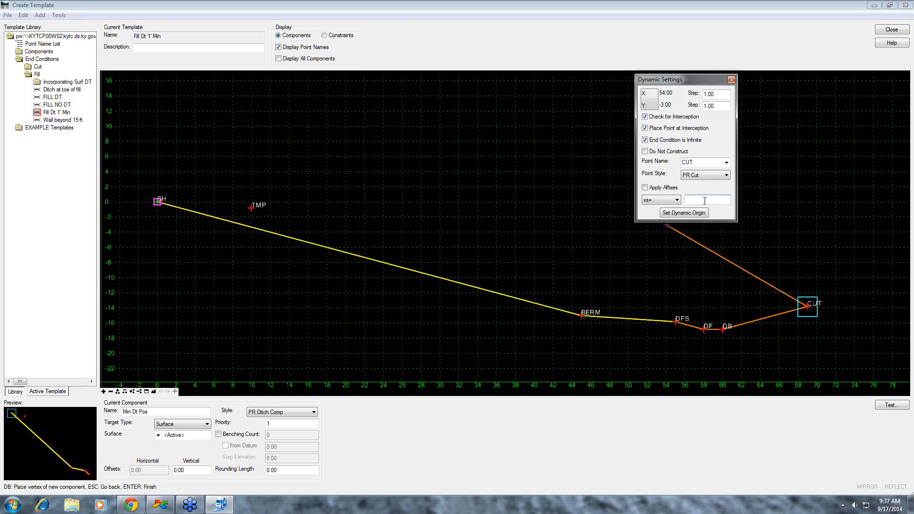
pyautogui.rightClick(771, 227)
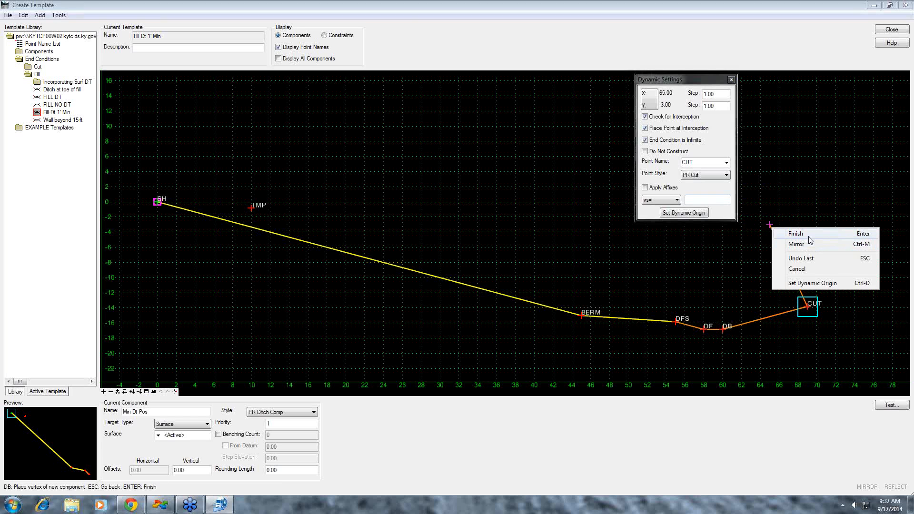
pyautogui.click(809, 235)
# - Test the template's end conditions against a 0% surface slope at varying surface heights
pyautogui.click(891, 405)
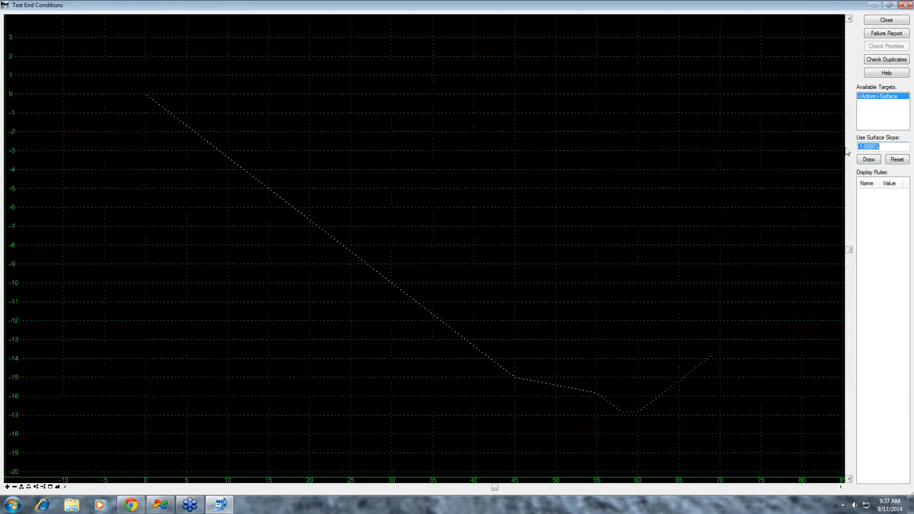
pyautogui.press('Tab')
pyautogui.click(869, 159)
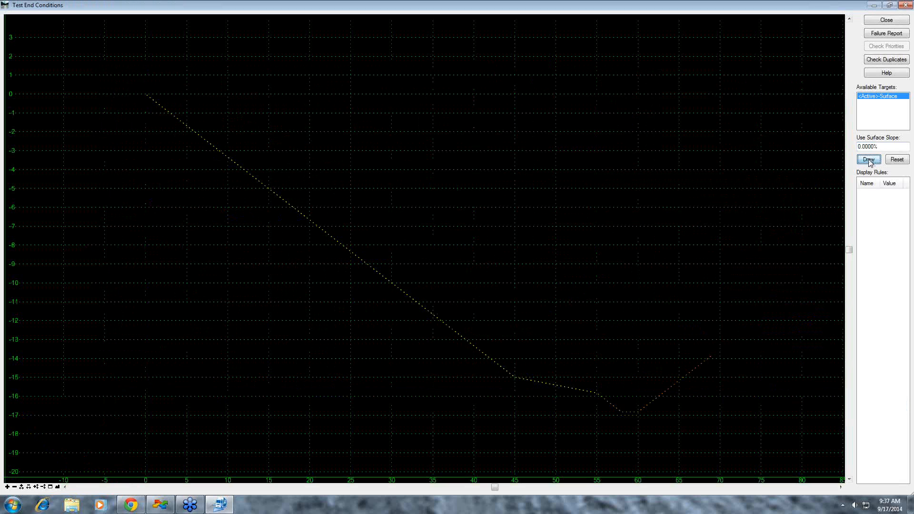
pyautogui.click(686, 388)
pyautogui.moveTo(610, 373); pyautogui.dragTo(310, 125)
pyautogui.moveTo(345, 168); pyautogui.dragTo(855, 133)
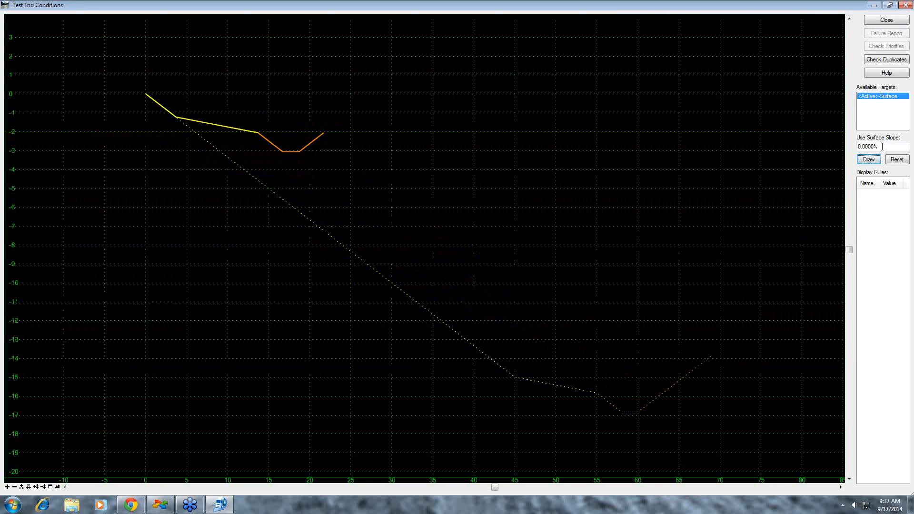
# - Test the end conditions against a -5% surface slope
pyautogui.moveTo(883, 147); pyautogui.dragTo(850, 151)
pyautogui.write('-3')
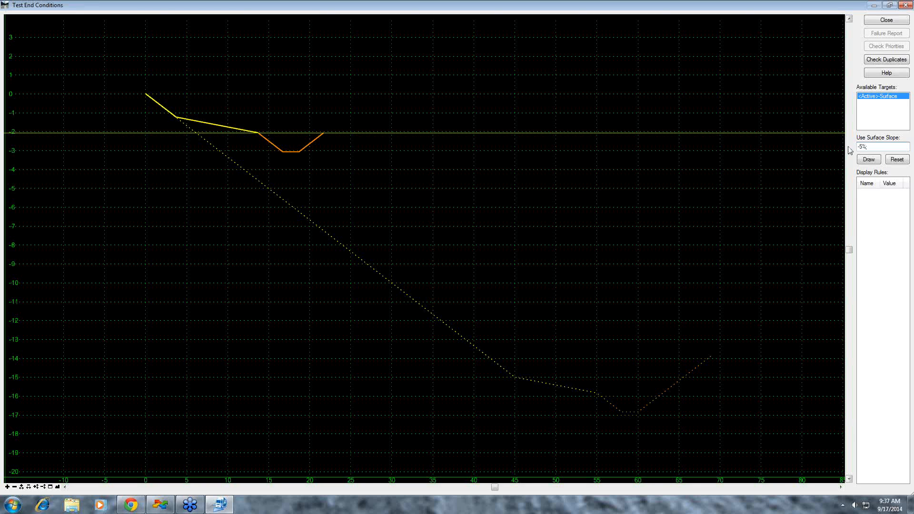
pyautogui.click(869, 159)
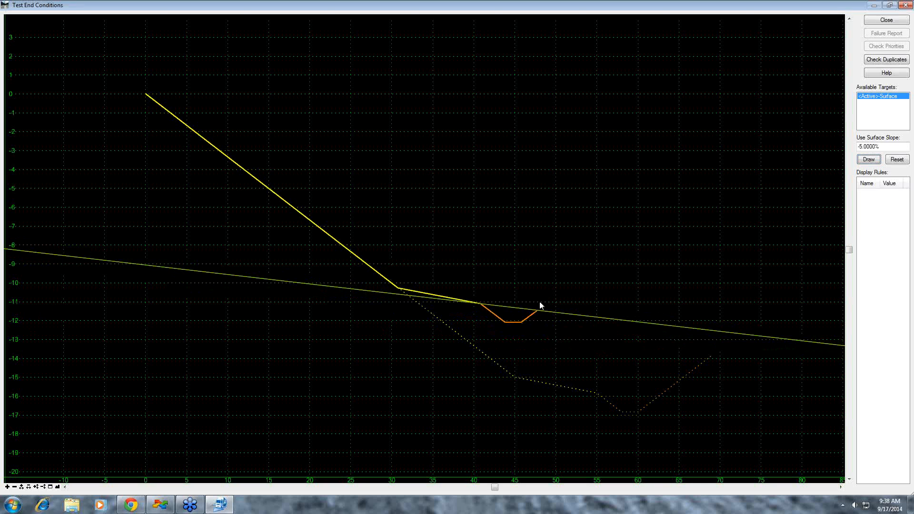
# - Test the end conditions against a 5% surface slope, and return to the template
pyautogui.click(858, 147)
pyautogui.press('Delete')
pyautogui.click(870, 160)
pyautogui.moveTo(627, 275); pyautogui.dragTo(627, 265)
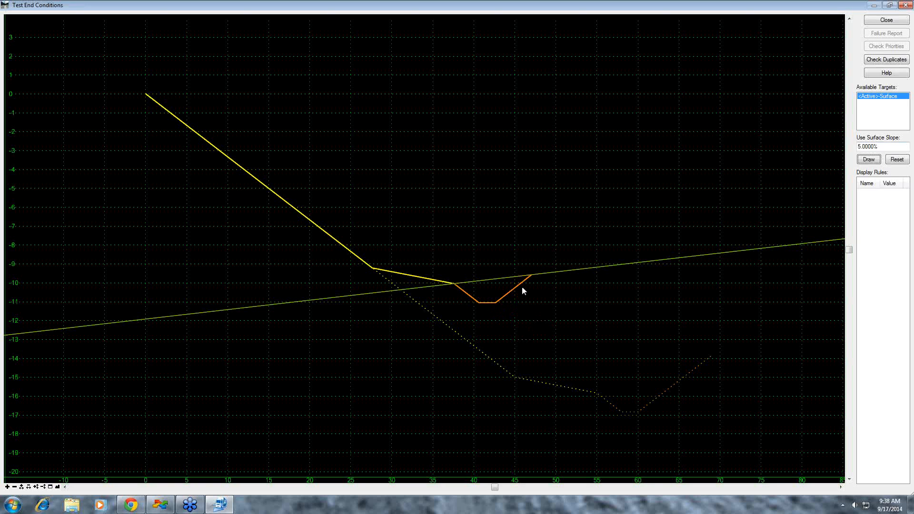
pyautogui.click(893, 23)
# - Insert a point into the ditch component between DB and CUT at about 63, -16
pyautogui.rightClick(769, 325)
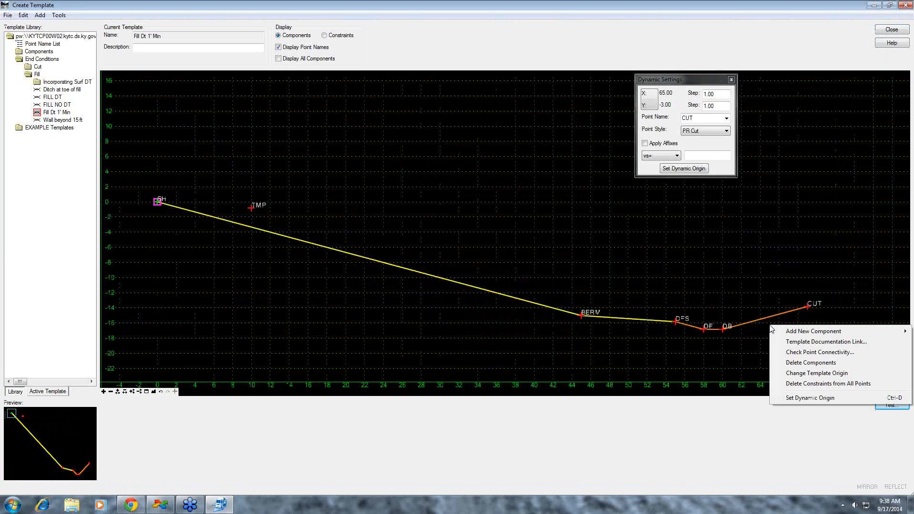
pyautogui.click(756, 320)
pyautogui.rightClick(758, 323)
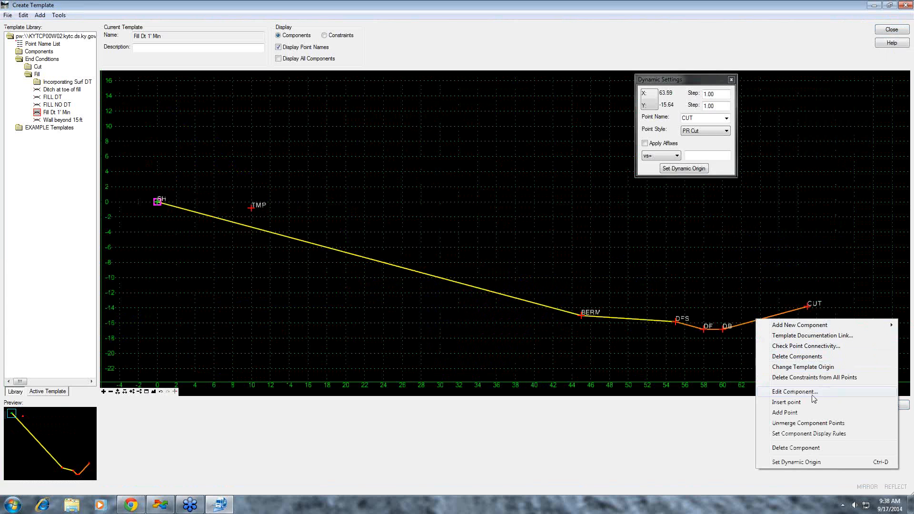
pyautogui.click(799, 401)
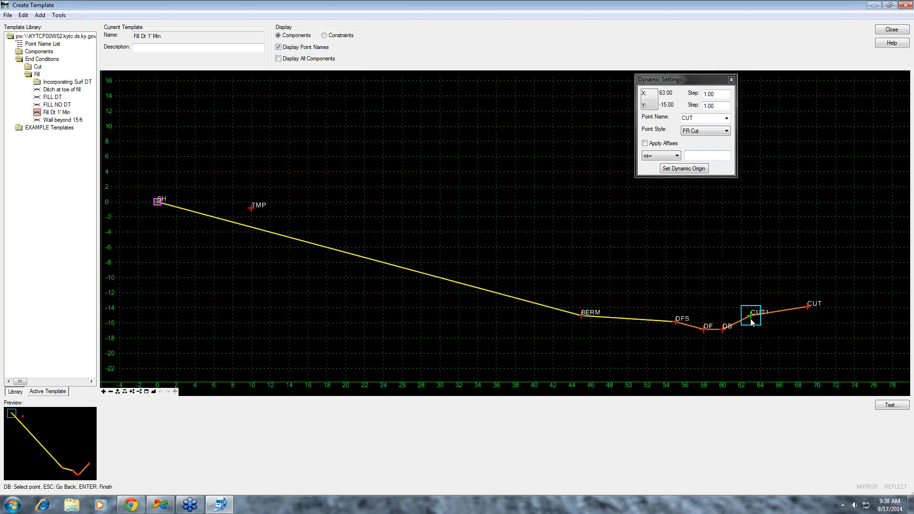
pyautogui.click(750, 323)
pyautogui.rightClick(749, 295)
pyautogui.click(770, 302)
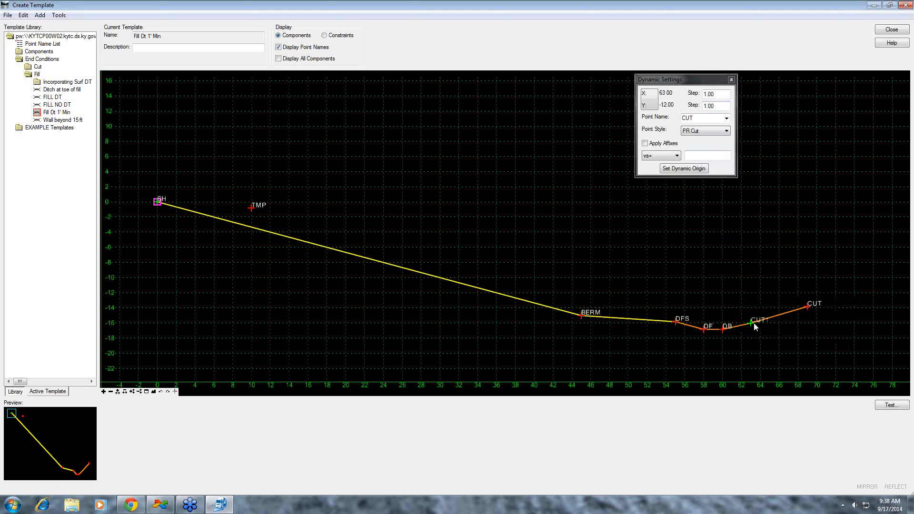
# - Name the inserted point TMP from the point name list, switch off interception checking and set it to Do Not Construct
pyautogui.doubleClick(751, 325)
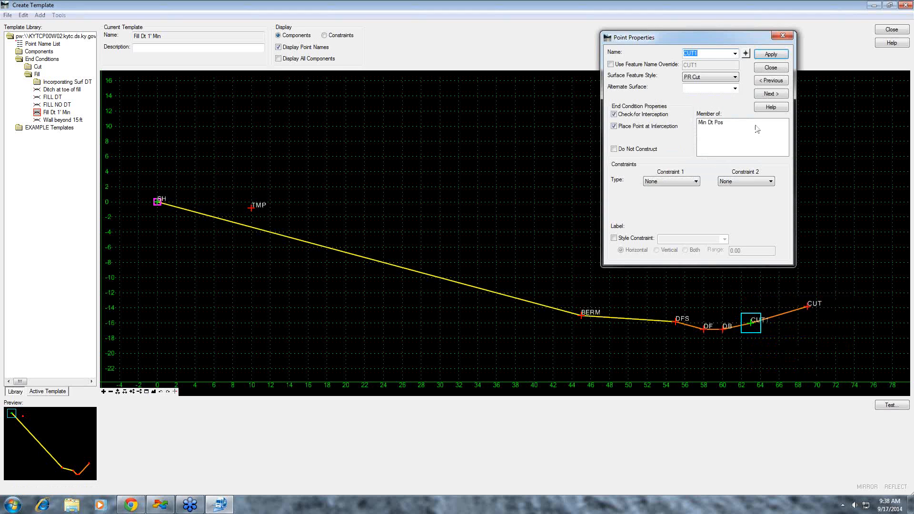
pyautogui.press('BackSpace')
pyautogui.click(735, 54)
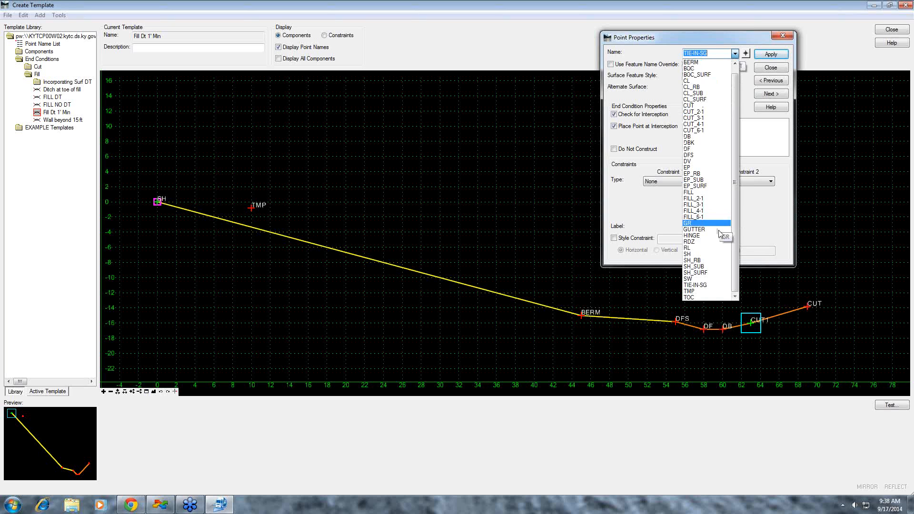
pyautogui.click(695, 291)
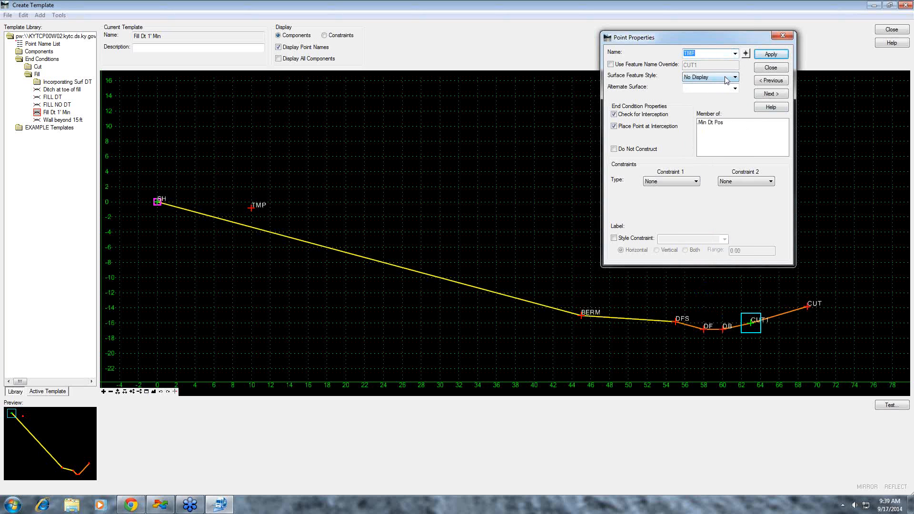
pyautogui.click(622, 117)
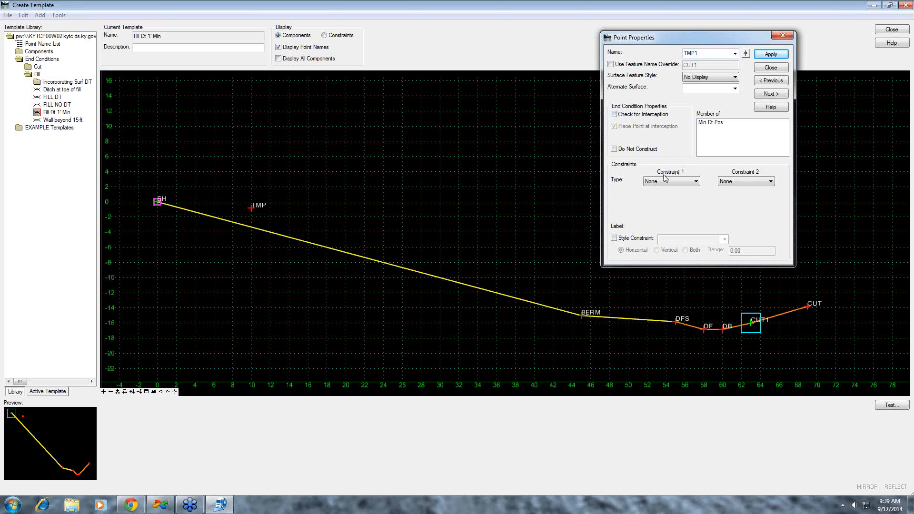
pyautogui.click(615, 149)
# - Constrain the inserted point vertically to parent DB with a value of 1
pyautogui.click(696, 181)
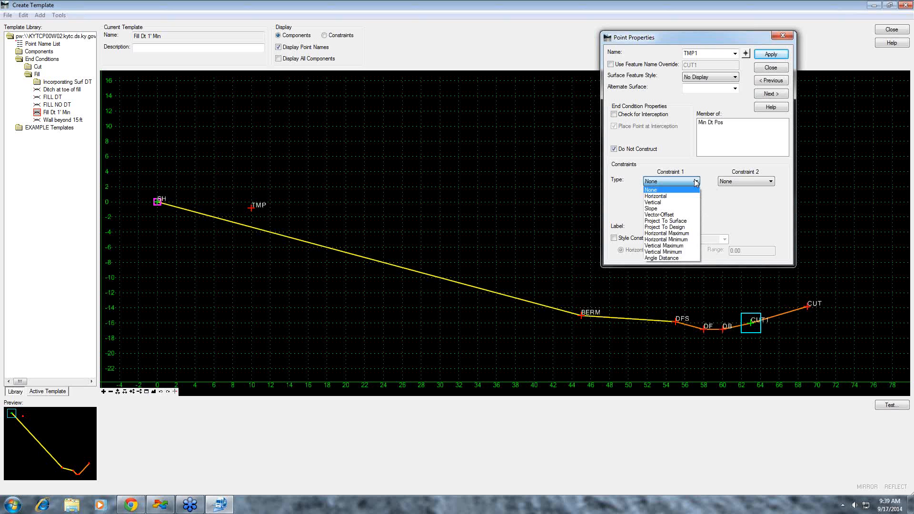
pyautogui.click(696, 202)
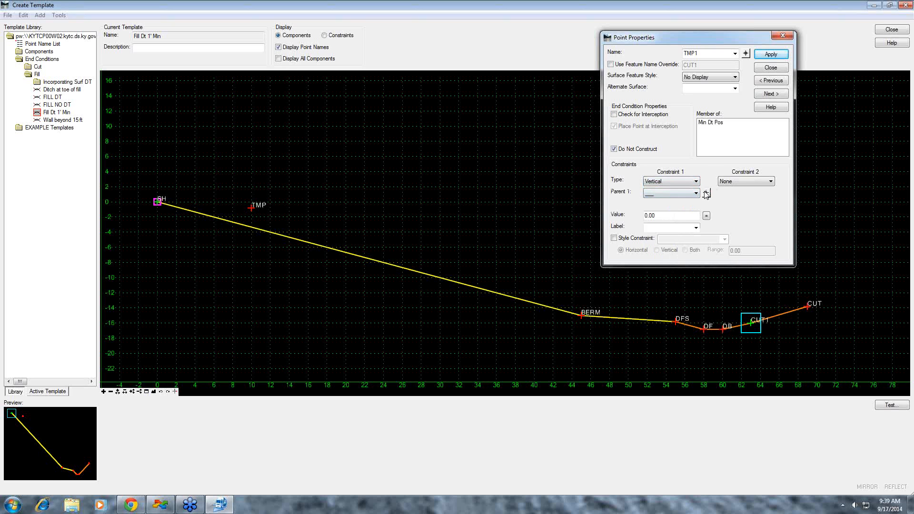
pyautogui.click(706, 192)
pyautogui.click(722, 329)
pyautogui.write('1')
pyautogui.press('Tab')
# - Add a Vector-Offset second constraint to the inserted point with parents DB and CUT and a value of 0
pyautogui.click(771, 182)
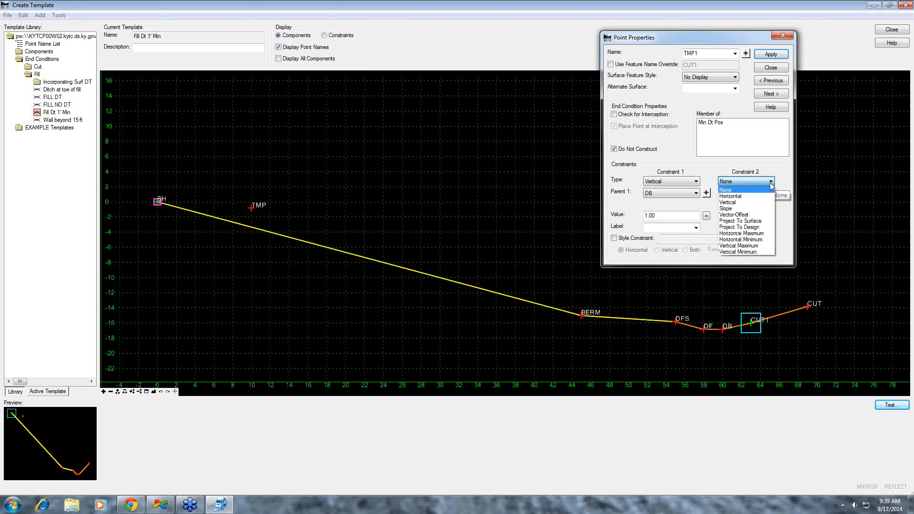
pyautogui.click(753, 216)
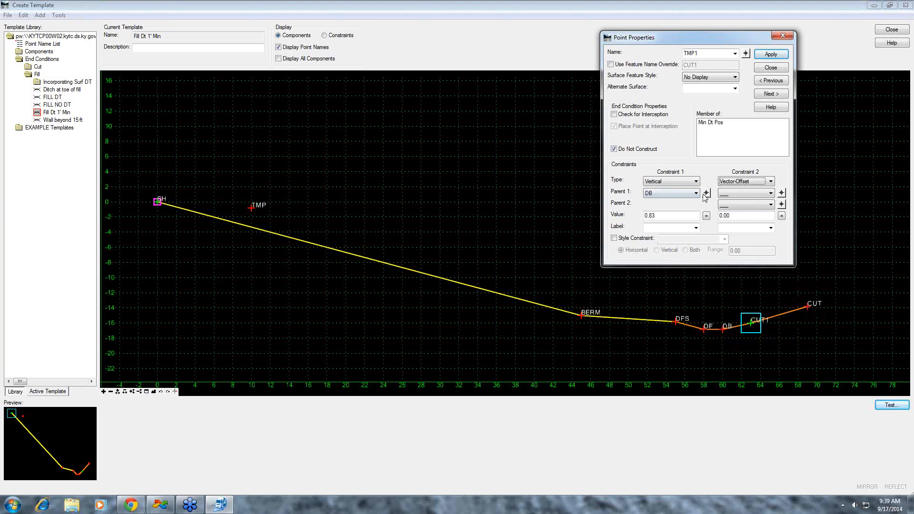
pyautogui.click(781, 193)
pyautogui.click(721, 332)
pyautogui.click(782, 205)
pyautogui.click(809, 307)
pyautogui.moveTo(738, 215); pyautogui.dragTo(707, 215)
pyautogui.write('0')
pyautogui.press('Tab')
# - Set the point's vertical constraint value to 1 again, and apply the point properties
pyautogui.moveTo(667, 216); pyautogui.dragTo(633, 213)
pyautogui.write('1')
pyautogui.press('Tab')
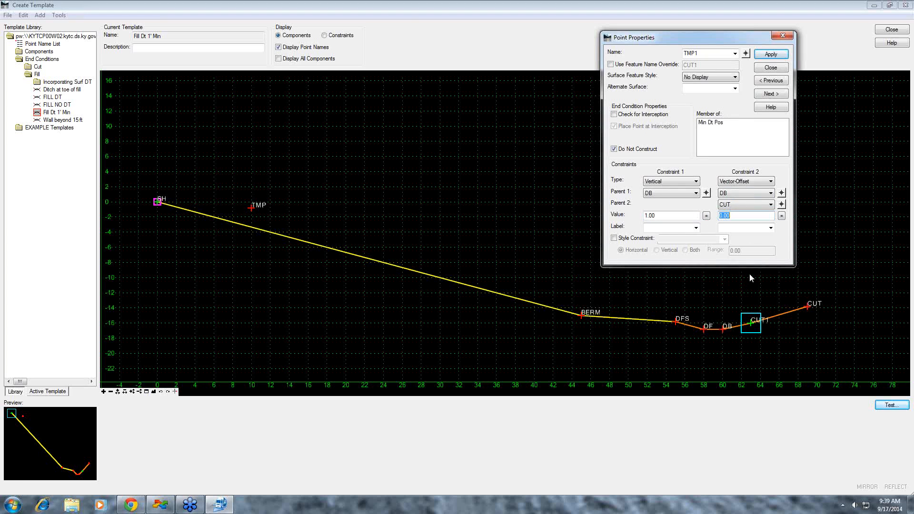
pyautogui.click(776, 54)
pyautogui.click(771, 67)
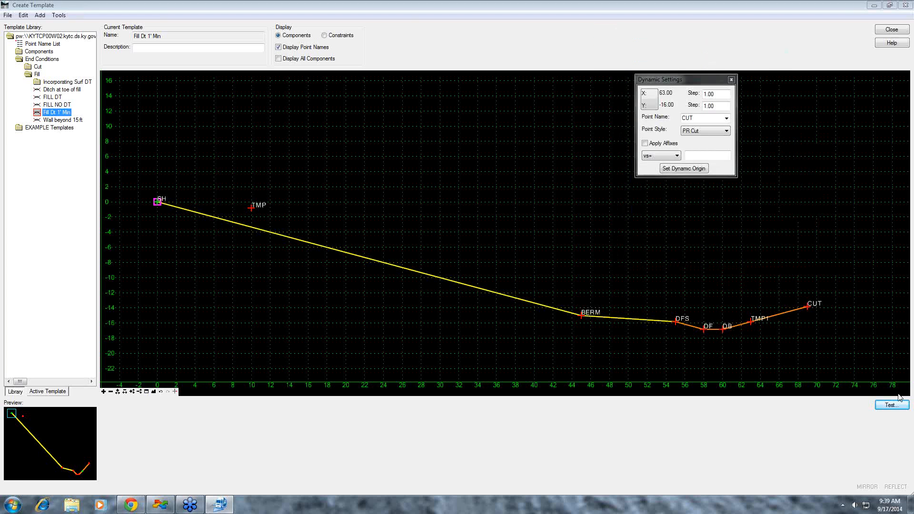
# - Retest the end conditions against a 5% surface slope with the new ditch point constraints
pyautogui.click(892, 406)
pyautogui.click(869, 160)
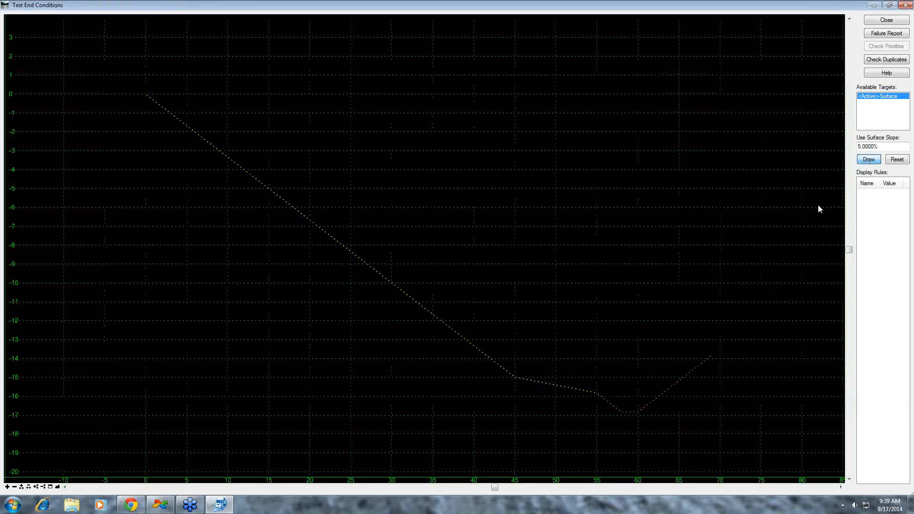
pyautogui.moveTo(651, 266); pyautogui.dragTo(714, 301)
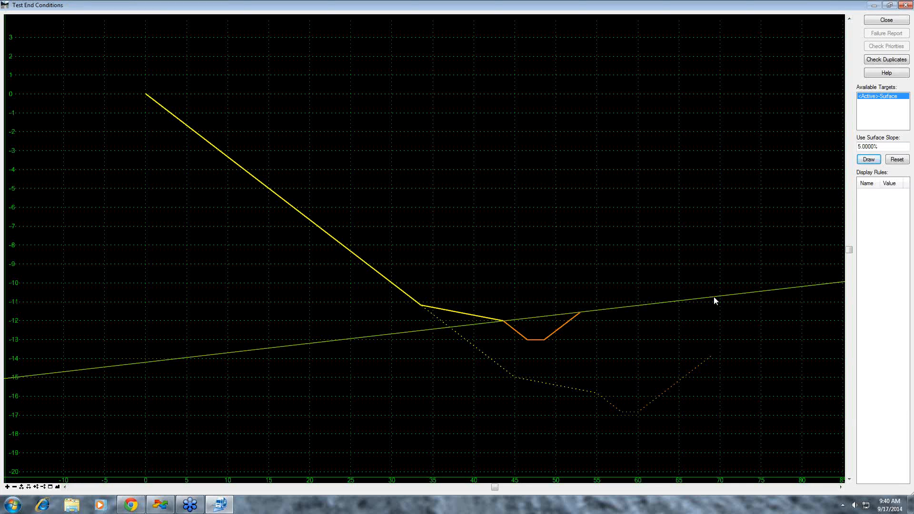
# - Retest the end conditions against a -5% surface slope, and return to the template
pyautogui.moveTo(881, 147); pyautogui.dragTo(839, 148)
pyautogui.write('-5')
pyautogui.click(869, 159)
pyautogui.moveTo(735, 263); pyautogui.dragTo(652, 393)
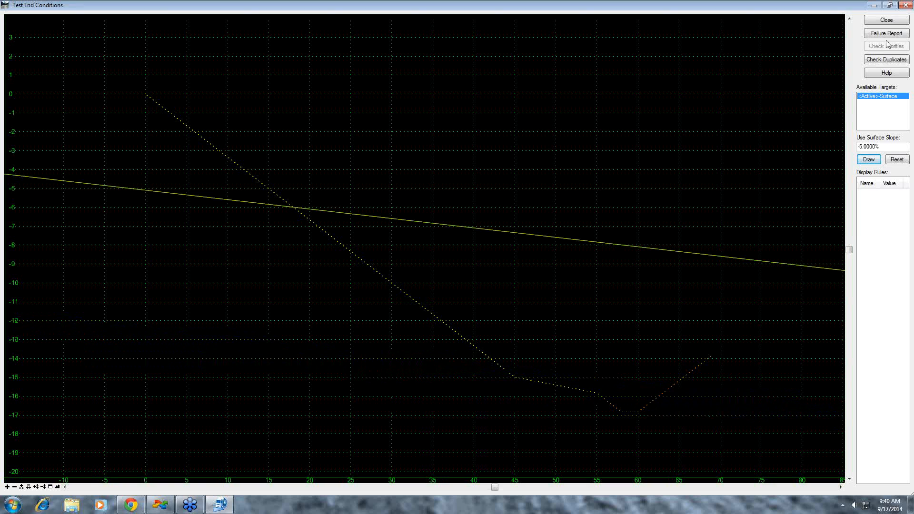
pyautogui.click(887, 20)
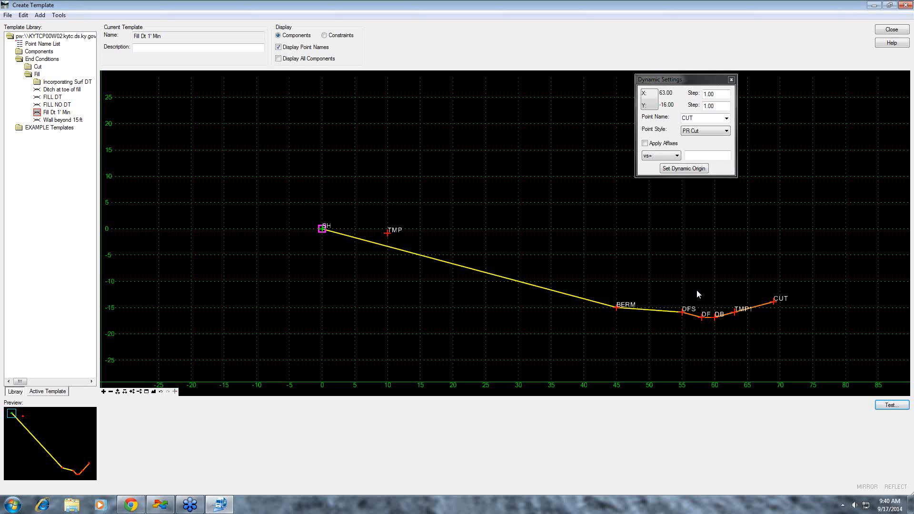
# - Start a new end condition component in the template and name it TMP
pyautogui.scroll(-1, 709, 318)
pyautogui.moveTo(762, 340); pyautogui.dragTo(627, 299, button='middle')
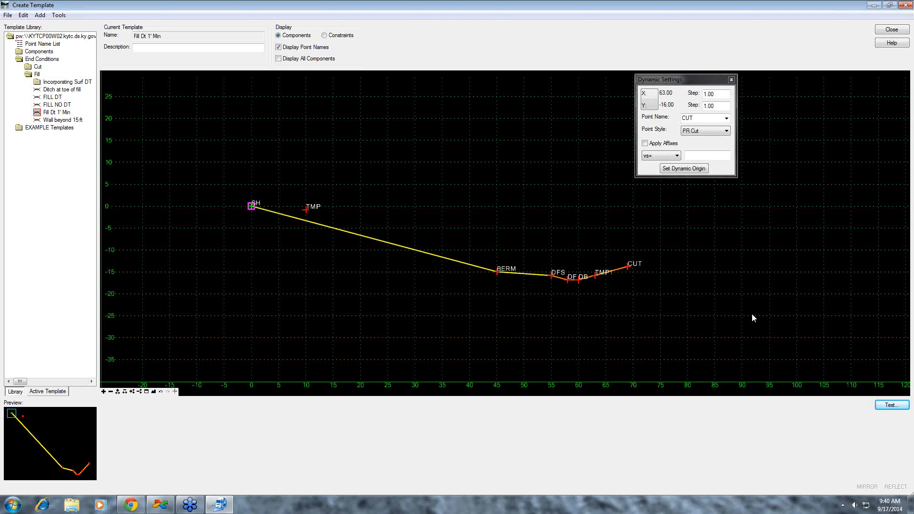
pyautogui.rightClick(547, 299)
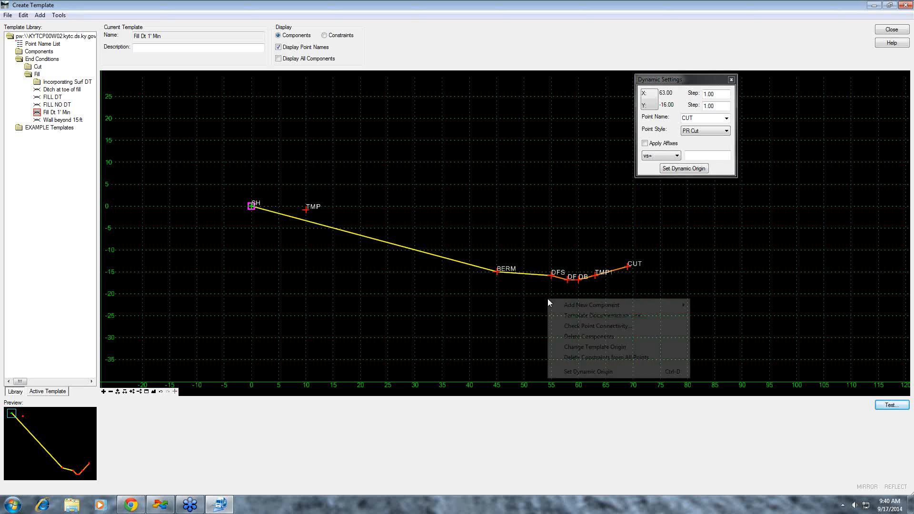
pyautogui.moveTo(591, 308)
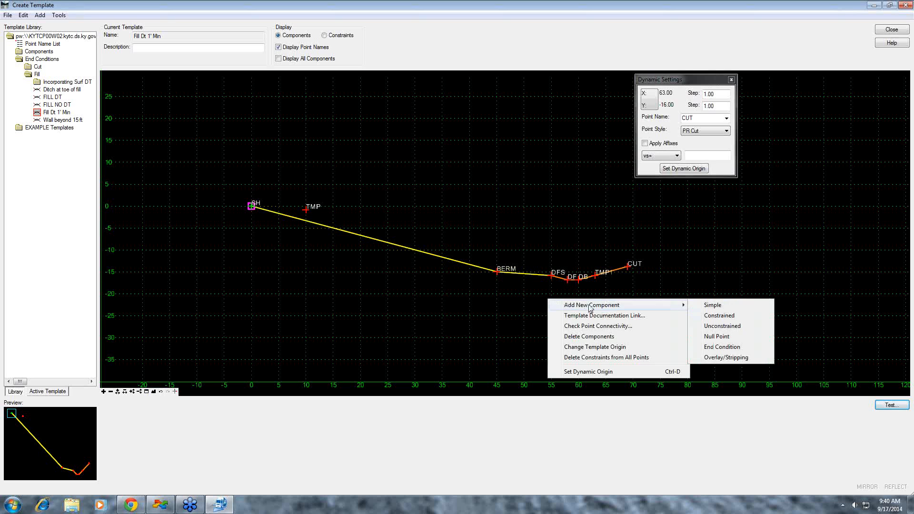
pyautogui.click(722, 346)
pyautogui.moveTo(150, 412); pyautogui.dragTo(119, 414)
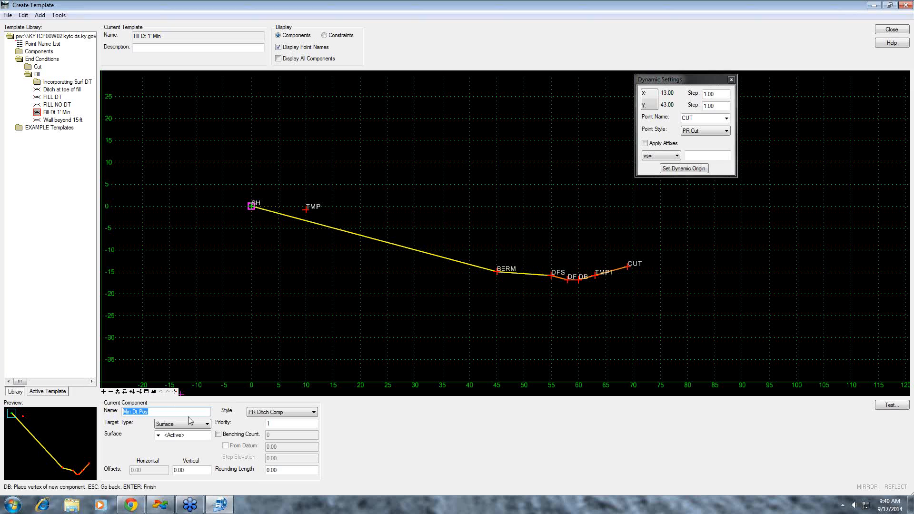
pyautogui.write('tr')
pyautogui.write('m')
pyautogui.write('M')
pyautogui.write('p')
pyautogui.write('P')
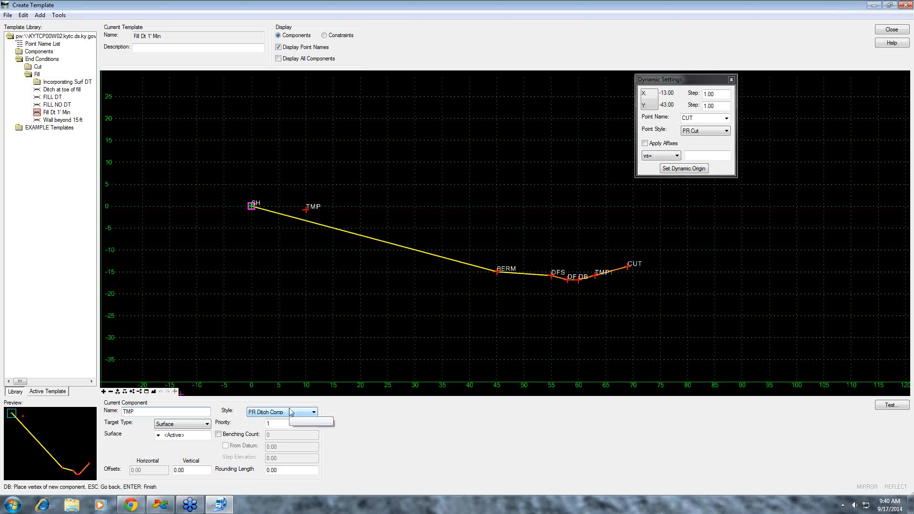
# - Give the TMP end condition the Uncontrolled style and a priority of 2
pyautogui.click(314, 412)
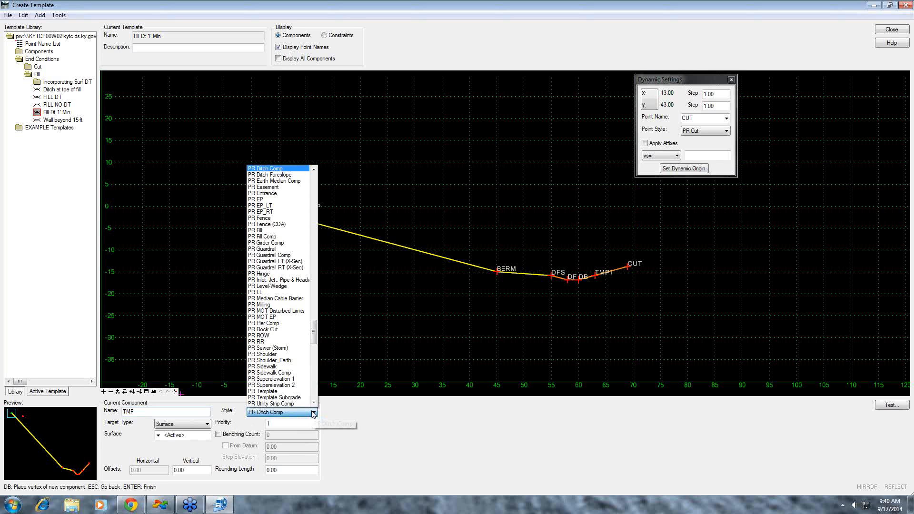
pyautogui.moveTo(313, 335); pyautogui.dragTo(313, 384)
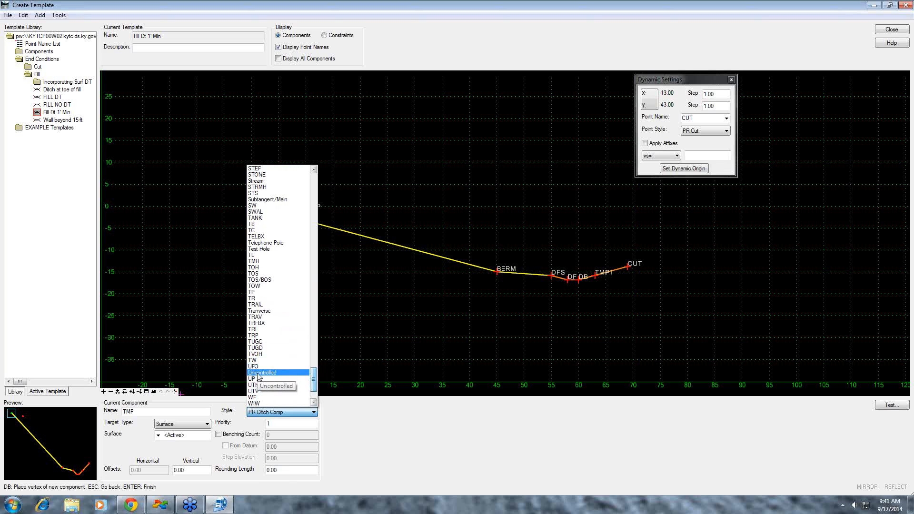
pyautogui.click(262, 373)
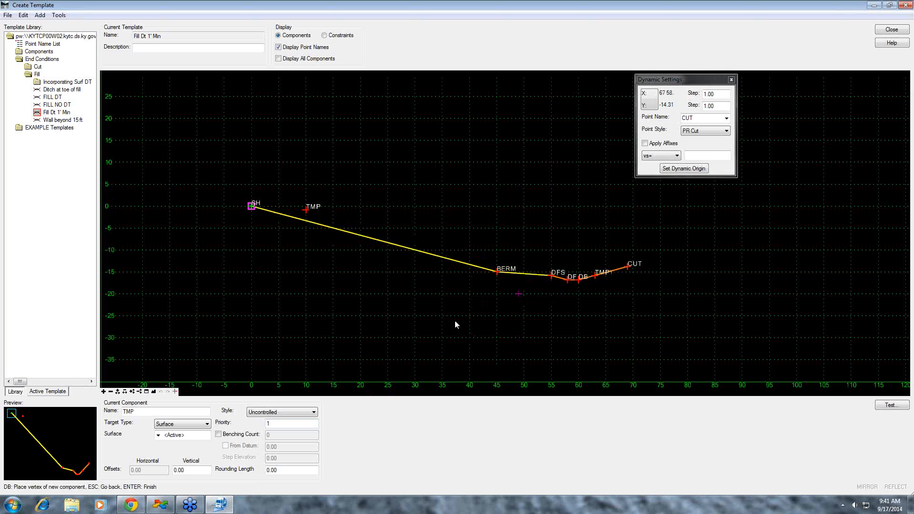
pyautogui.doubleClick(268, 424)
pyautogui.write('2')
pyautogui.press('Tab')
# - Select TMP as the point name and start the end condition at the DFS point
pyautogui.click(726, 118)
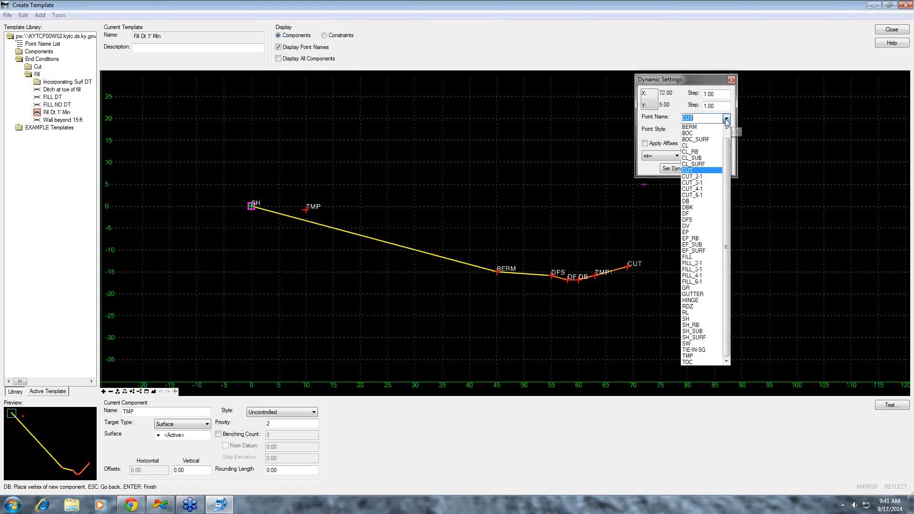
pyautogui.click(698, 358)
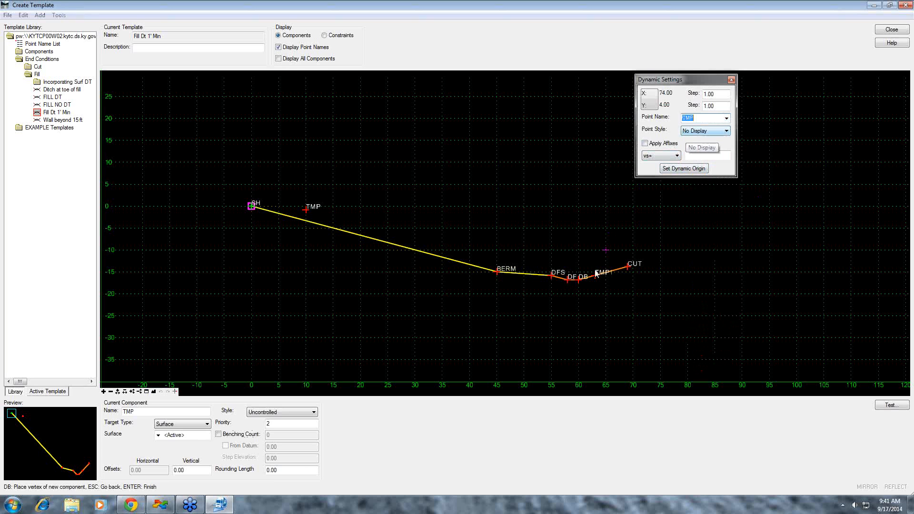
pyautogui.click(552, 276)
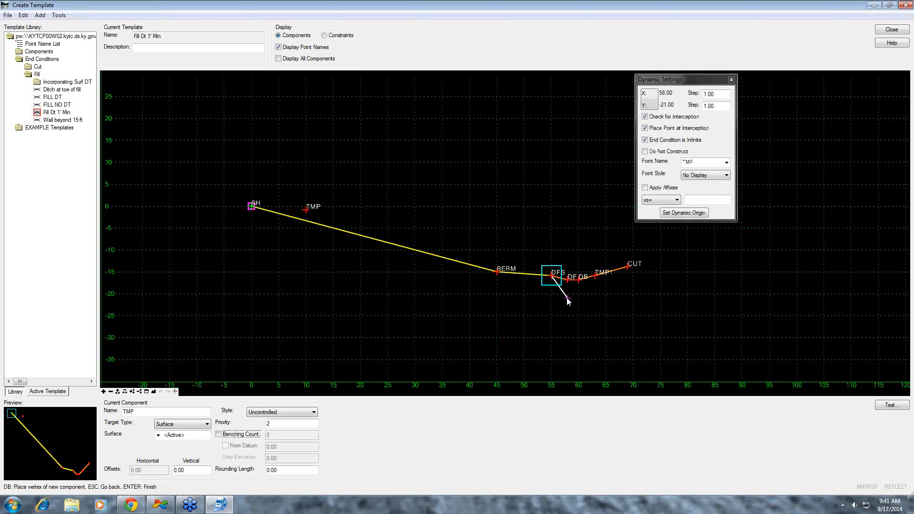
# - Without interception checking or an infinite end condition, place a vertex 10 units down from DFS at a 3:1 slope
pyautogui.click(646, 117)
pyautogui.click(645, 140)
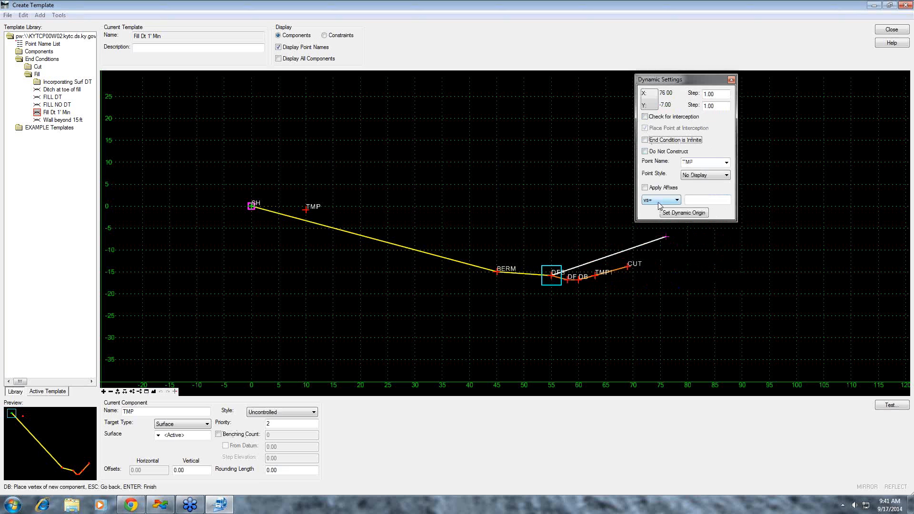
pyautogui.click(703, 199)
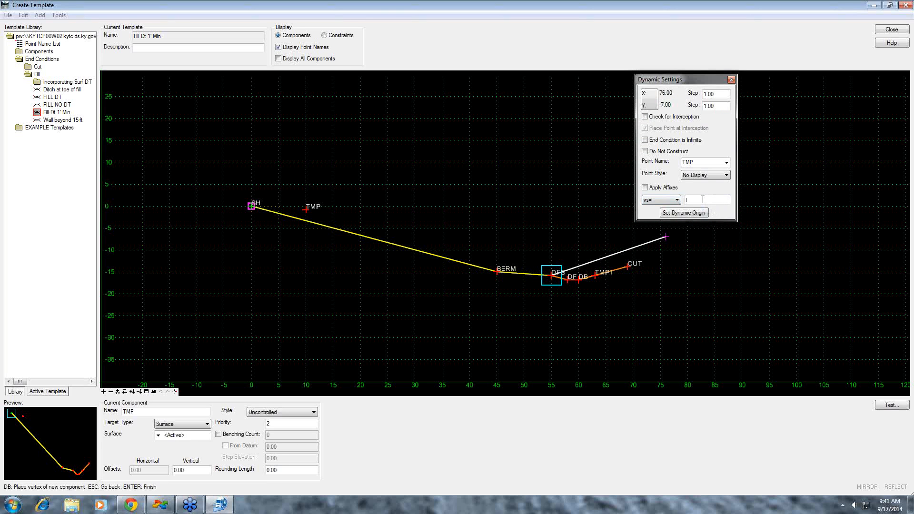
pyautogui.write('-10')
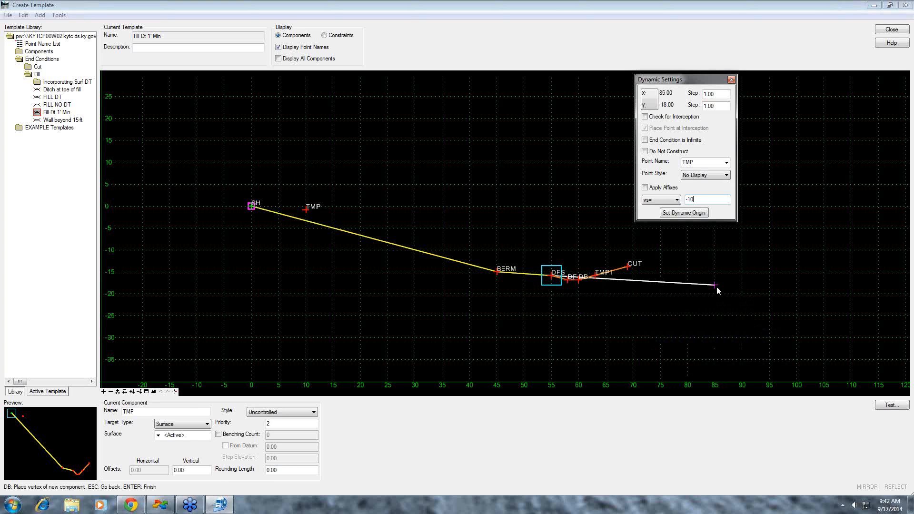
pyautogui.write('3')
pyautogui.press('Return')
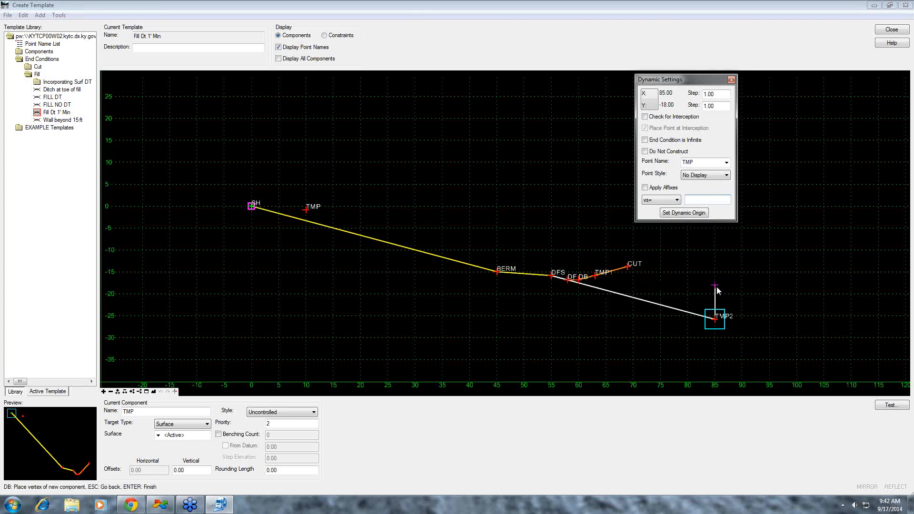
# - Add a vertex 2 units farther out at the same elevation, and another 1 unit higher at a 3:1 slope
pyautogui.write('HS=2,0')
pyautogui.press('Return')
pyautogui.write('VS=1,1,3')
pyautogui.press('Return')
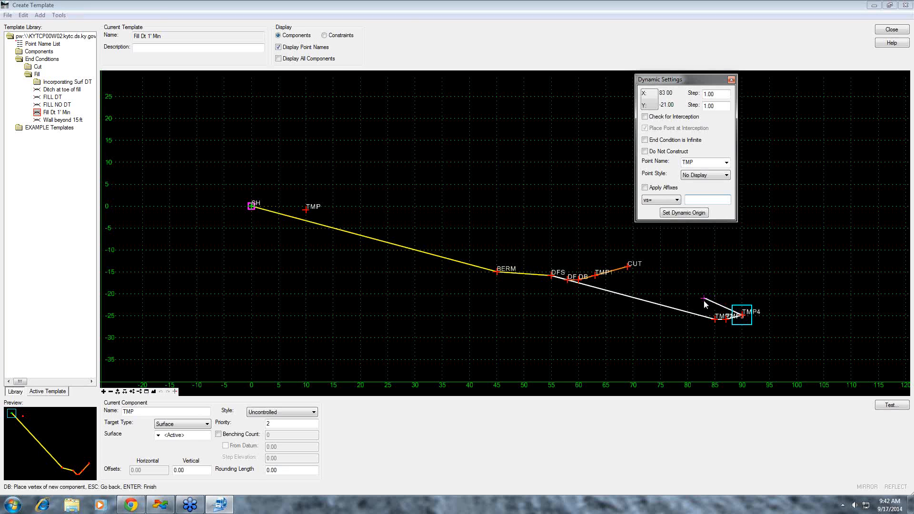
# - Add an infinite, interception-checked vertex 1 unit up at a -1:3 slope back toward the fill, and finish the component
pyautogui.click(647, 119)
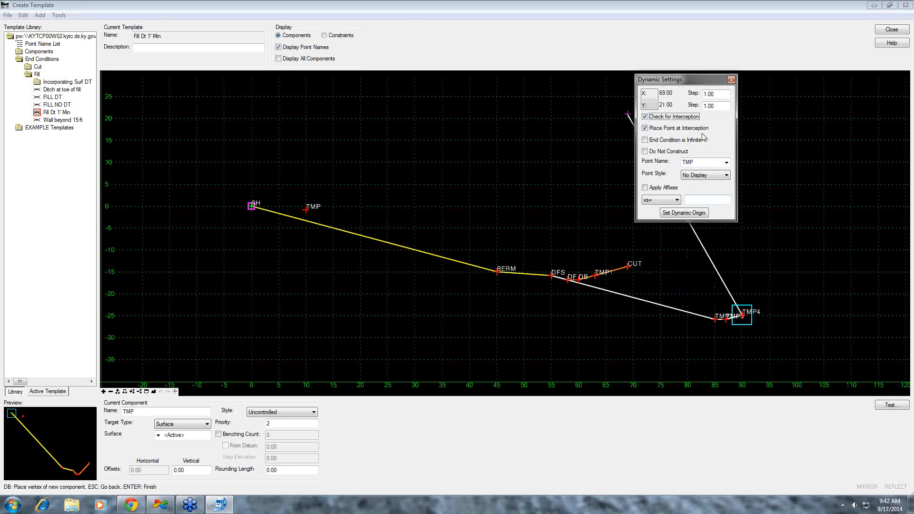
pyautogui.click(645, 140)
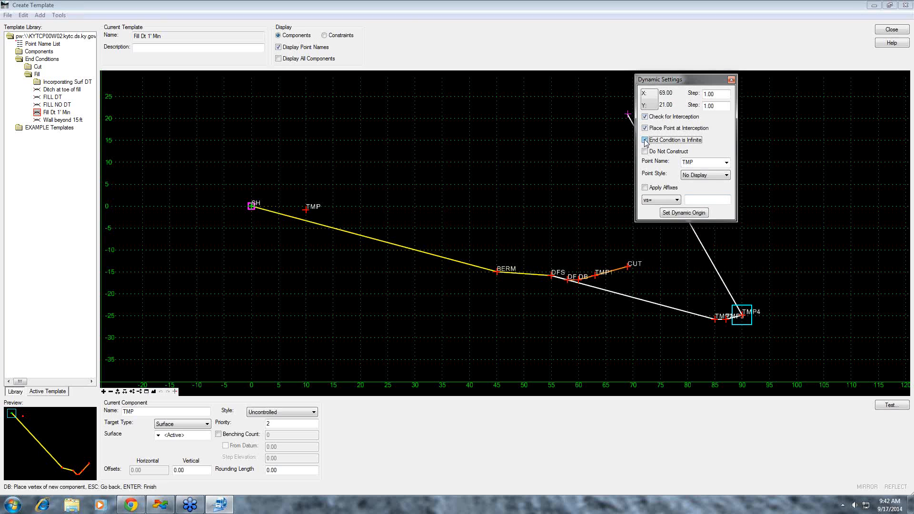
pyautogui.click(699, 201)
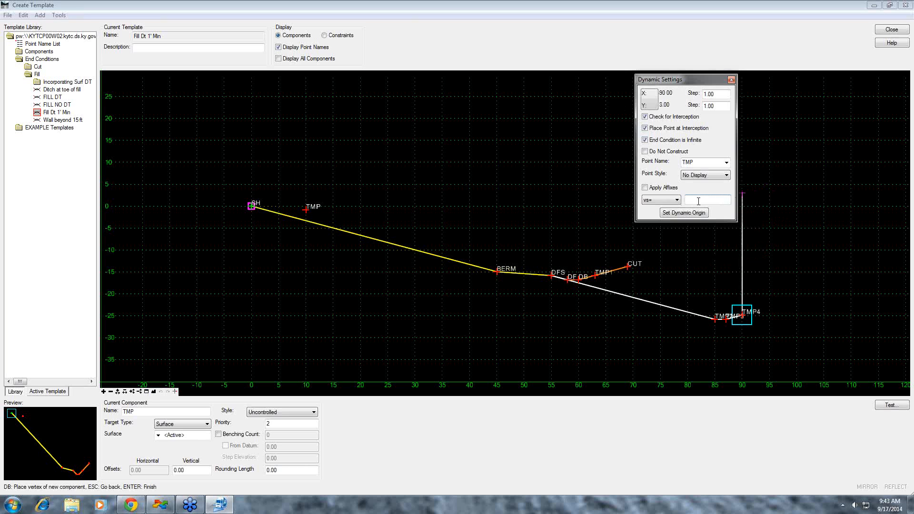
pyautogui.write('1 -1 3')
pyautogui.press('Return')
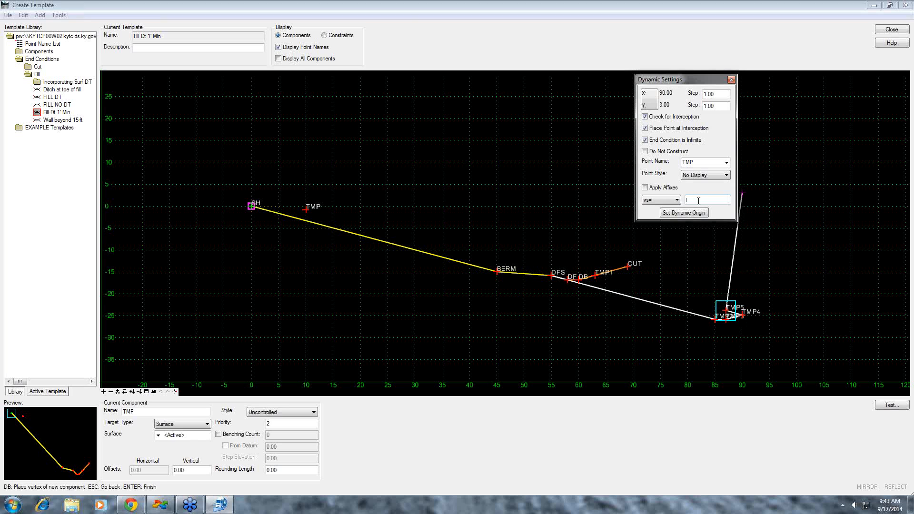
pyautogui.rightClick(747, 267)
pyautogui.click(771, 274)
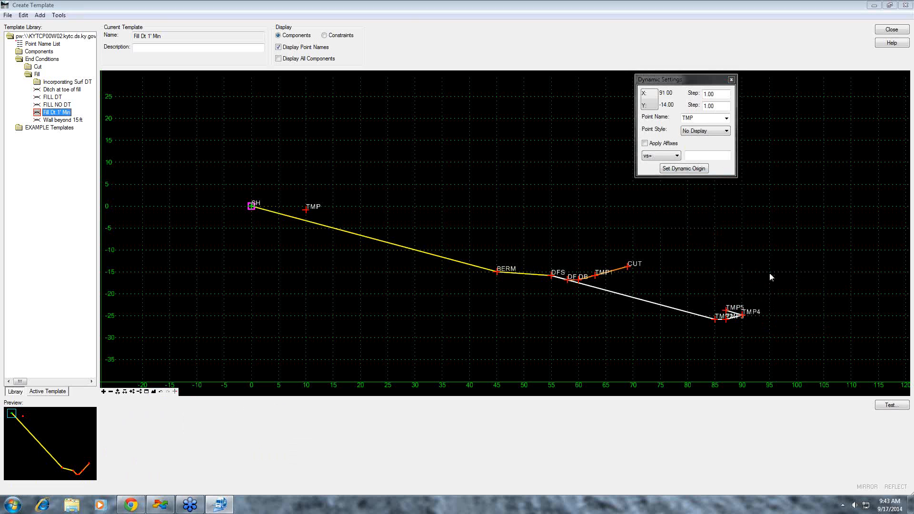
# - Test the end conditions against a -5% surface slope, examine the TMP component's intersection with the surface, and return to the template
pyautogui.click(895, 407)
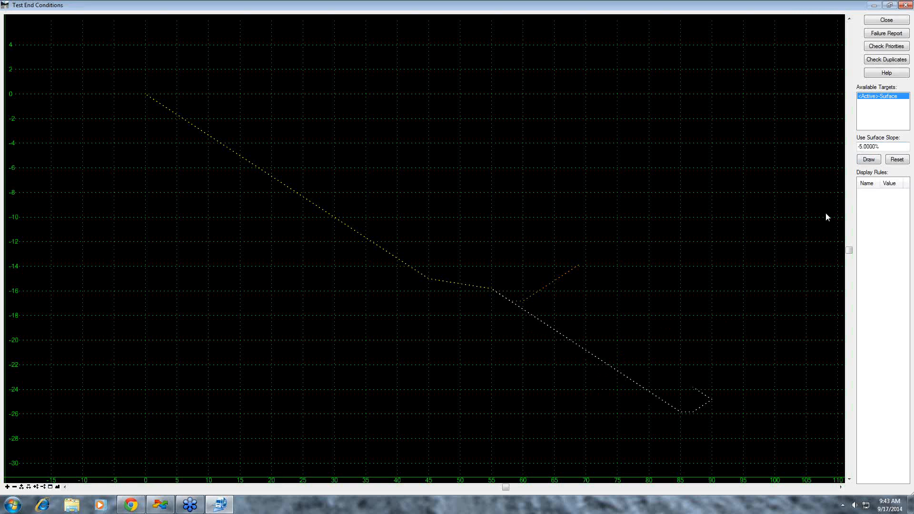
pyautogui.click(869, 159)
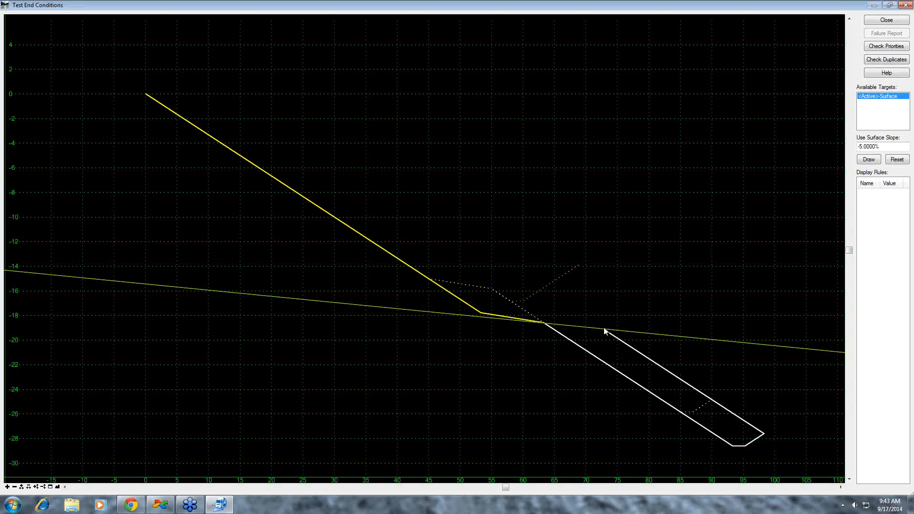
pyautogui.moveTo(604, 331)
pyautogui.moveTo(493, 291)
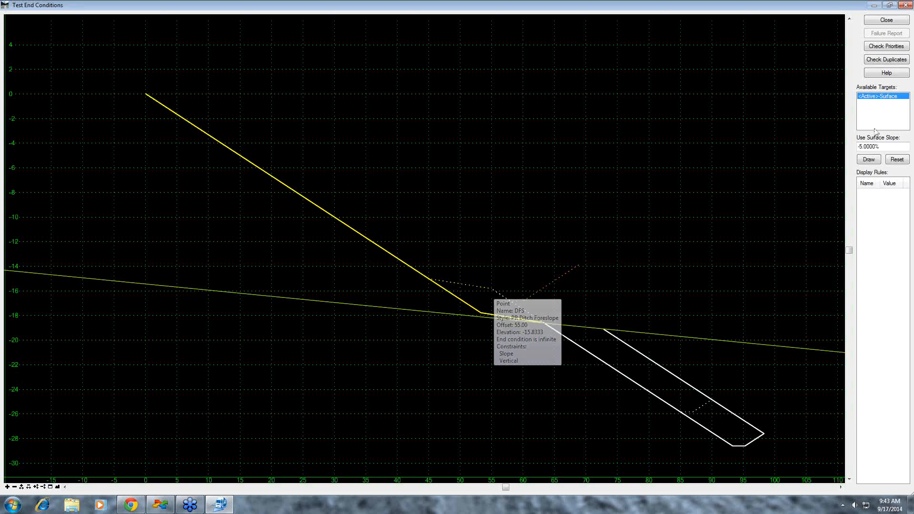
pyautogui.click(894, 22)
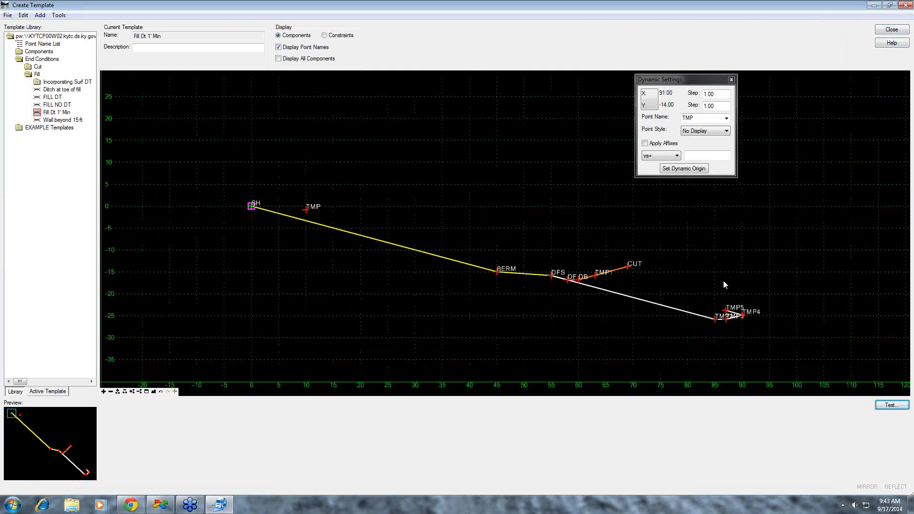
# - Start a new constrained component named CUT with the PR Cut Comp style
pyautogui.scroll(2, 725, 312)
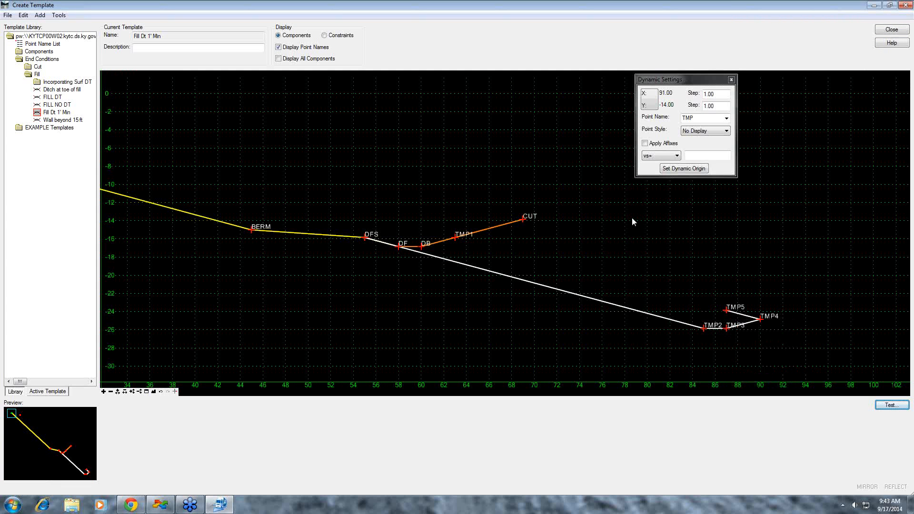
pyautogui.rightClick(598, 208)
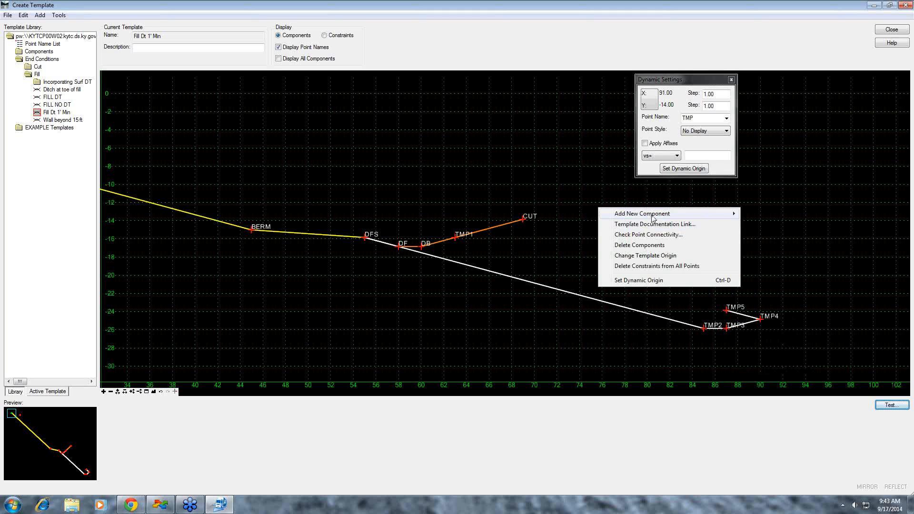
pyautogui.moveTo(657, 218)
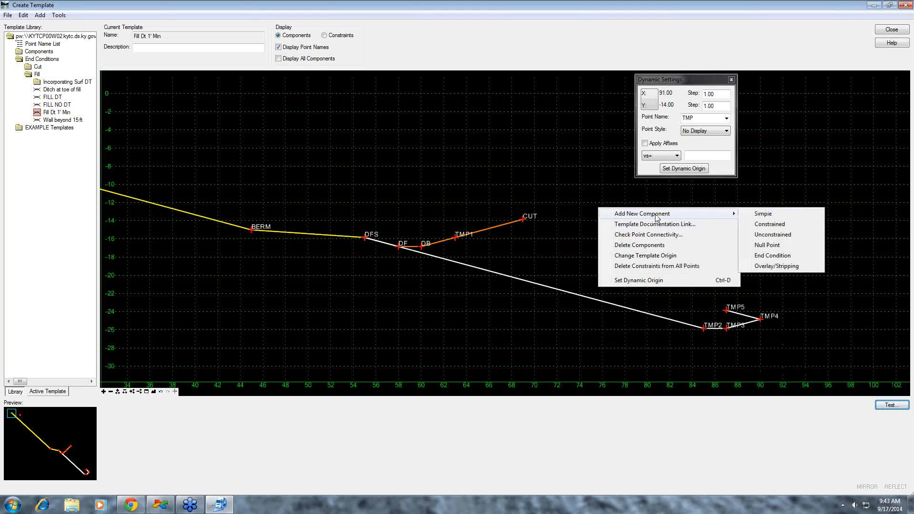
pyautogui.click(776, 226)
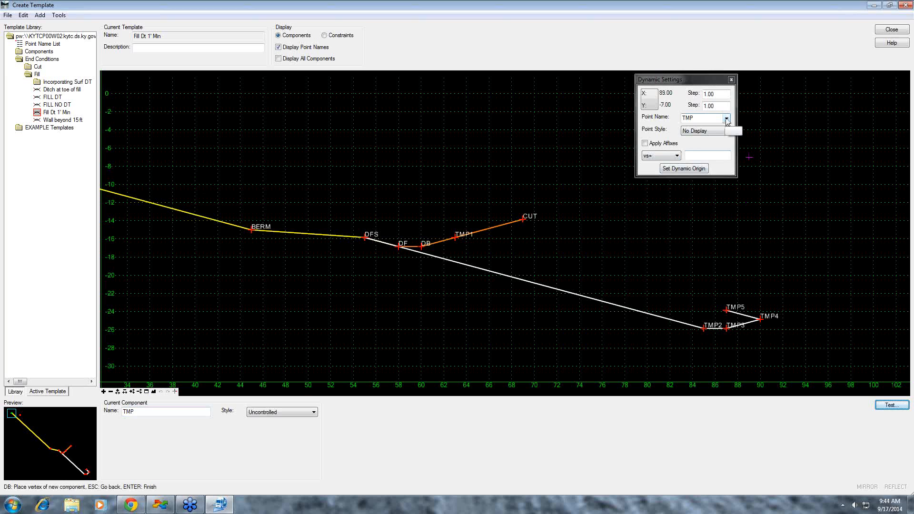
pyautogui.doubleClick(124, 413)
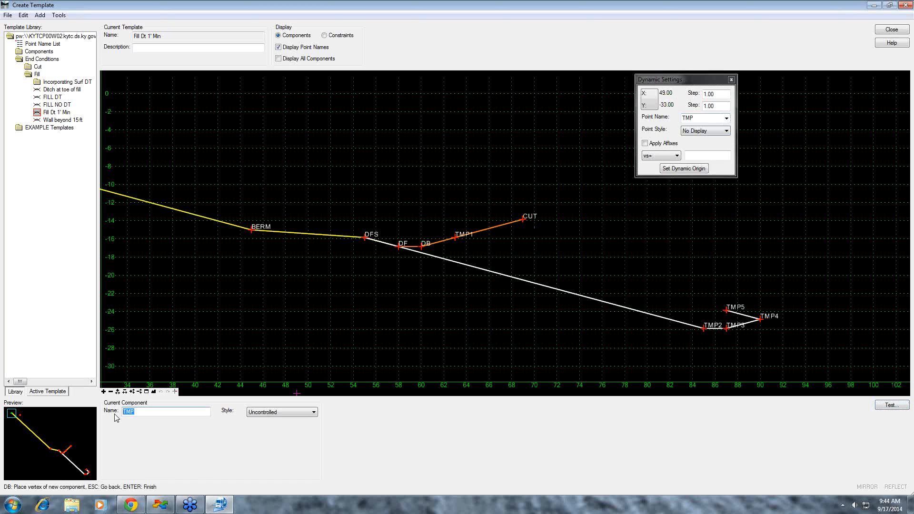
pyautogui.write('CUT')
pyautogui.click(315, 413)
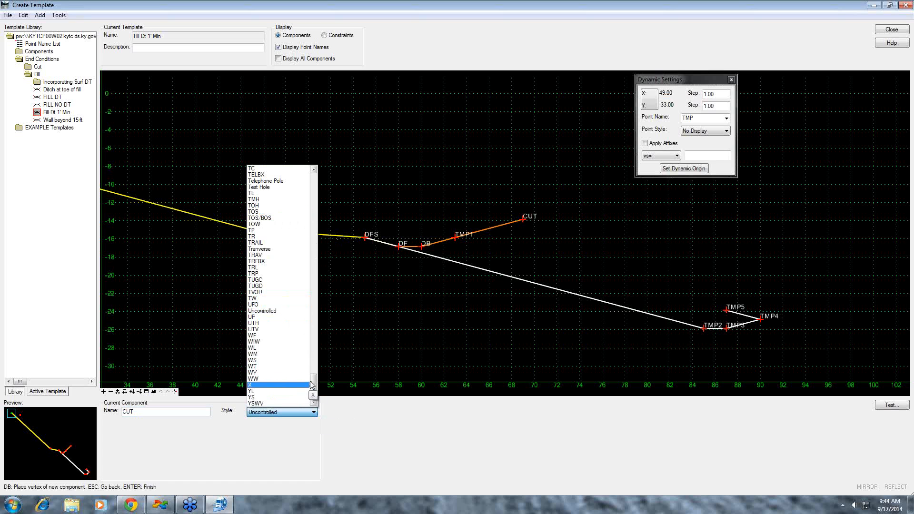
pyautogui.moveTo(312, 381); pyautogui.dragTo(319, 307)
pyautogui.click(279, 336)
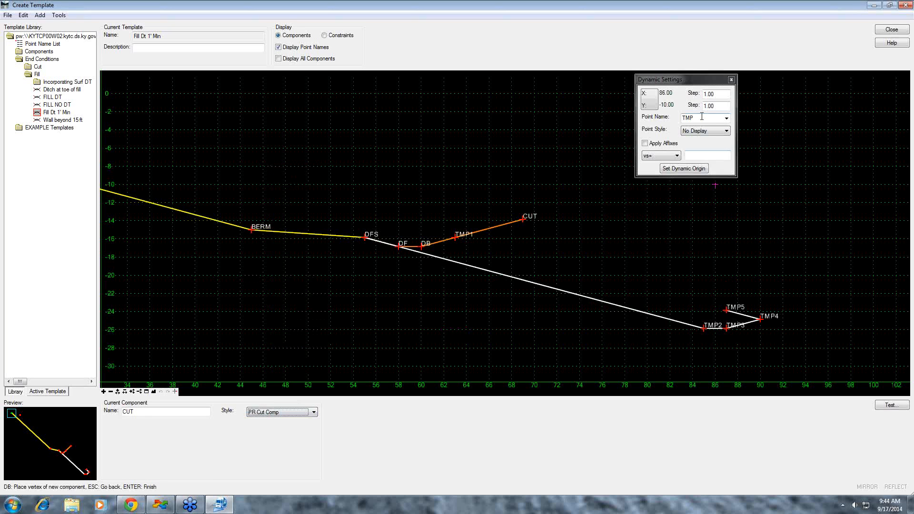
# - Select CUT as the point name and place the constrained component's first vertex on TMP5
pyautogui.click(727, 119)
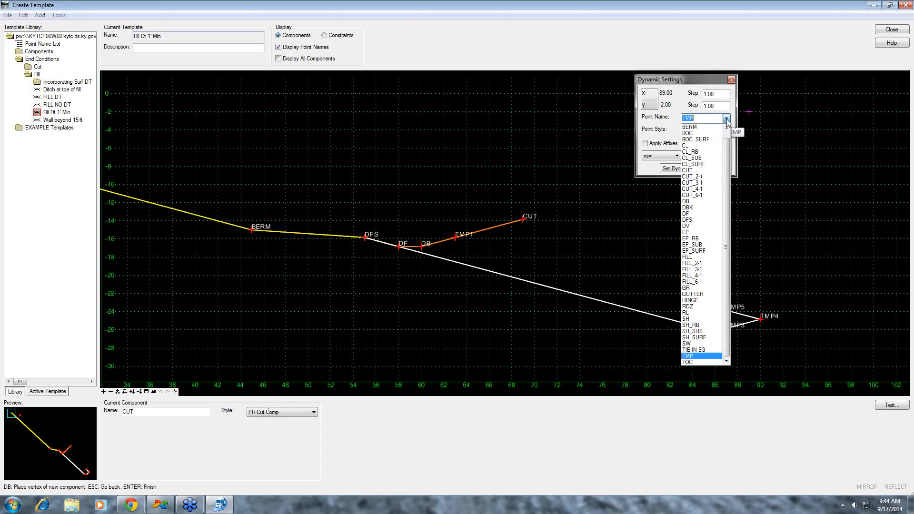
pyautogui.click(706, 169)
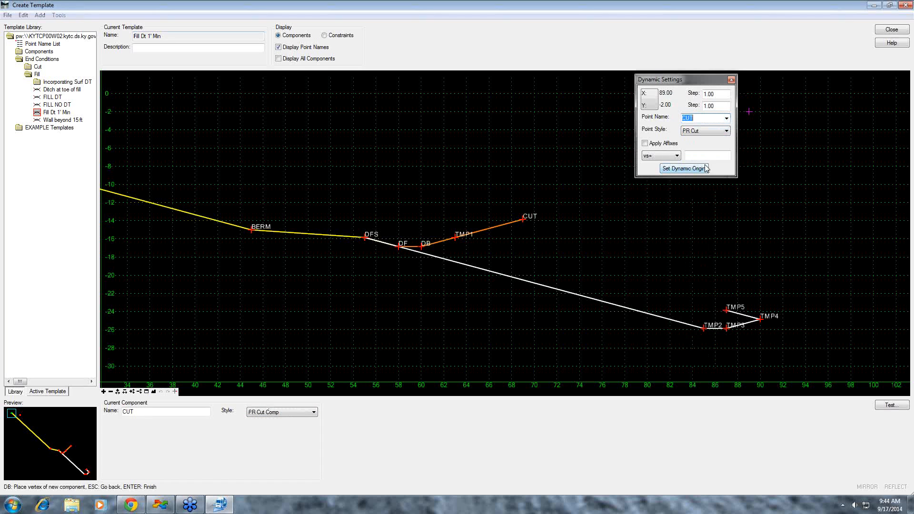
pyautogui.click(726, 311)
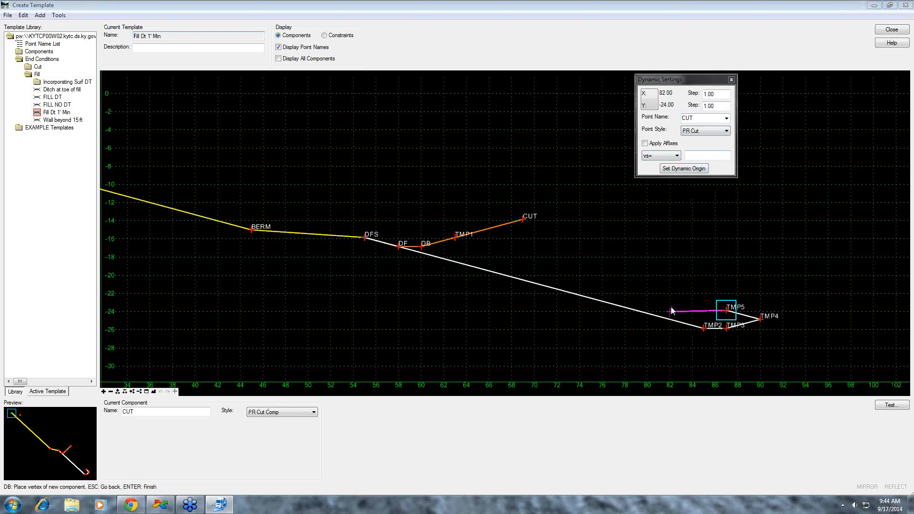
# - Select DB as the point name and place the next vertex 1 unit below TMP5, 3 units back toward the fill
pyautogui.click(727, 118)
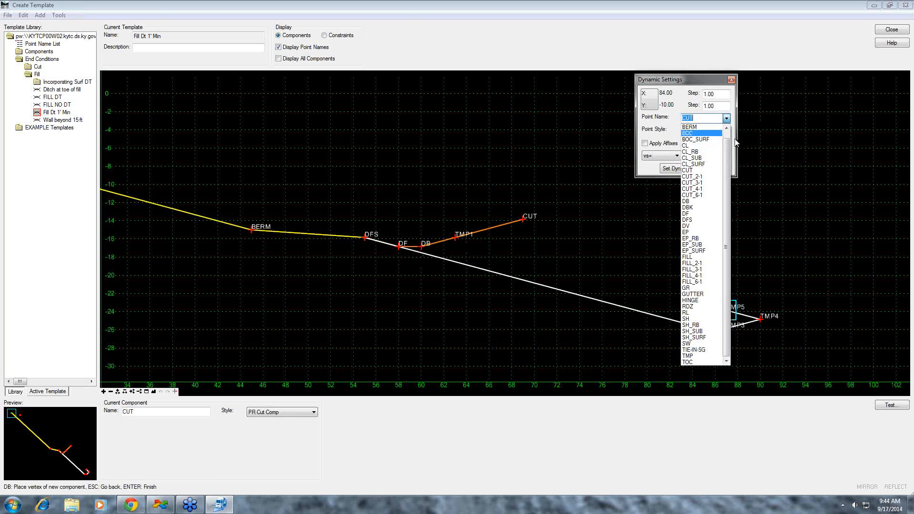
pyautogui.click(695, 201)
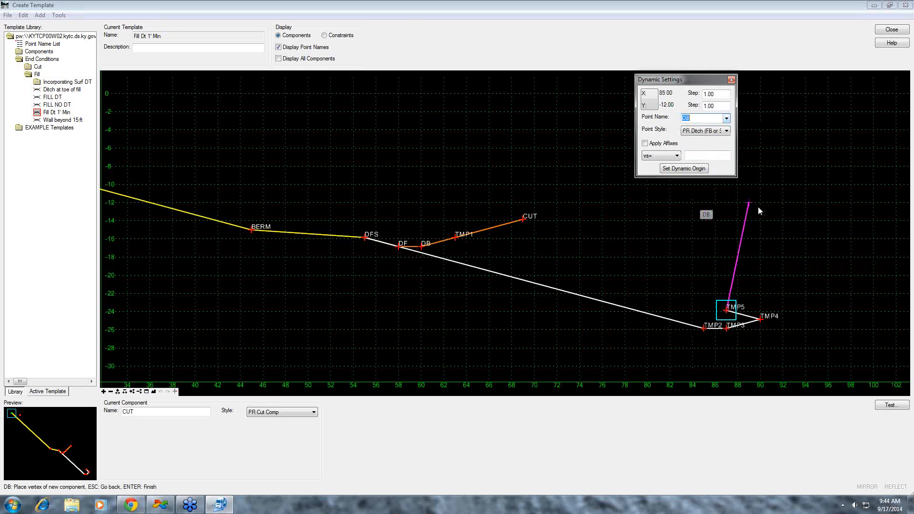
pyautogui.click(700, 156)
pyautogui.press('Return')
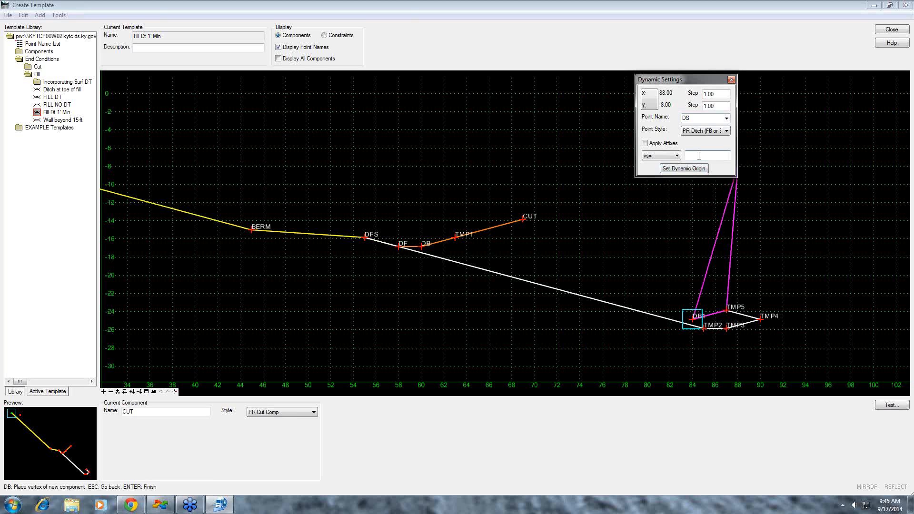
# - Switch the key-in to hs= and place another DB vertex 2 units horizontally back toward the fill at 0% slope
pyautogui.click(676, 156)
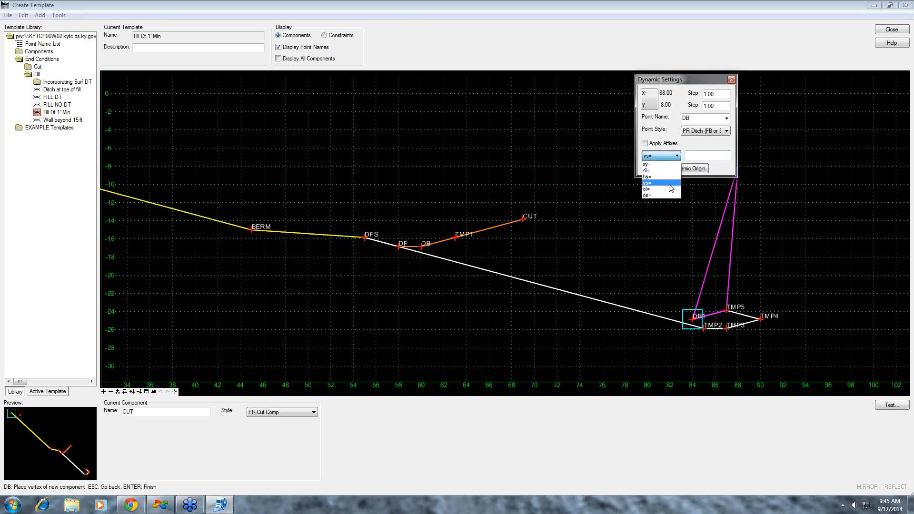
pyautogui.click(664, 176)
pyautogui.click(698, 155)
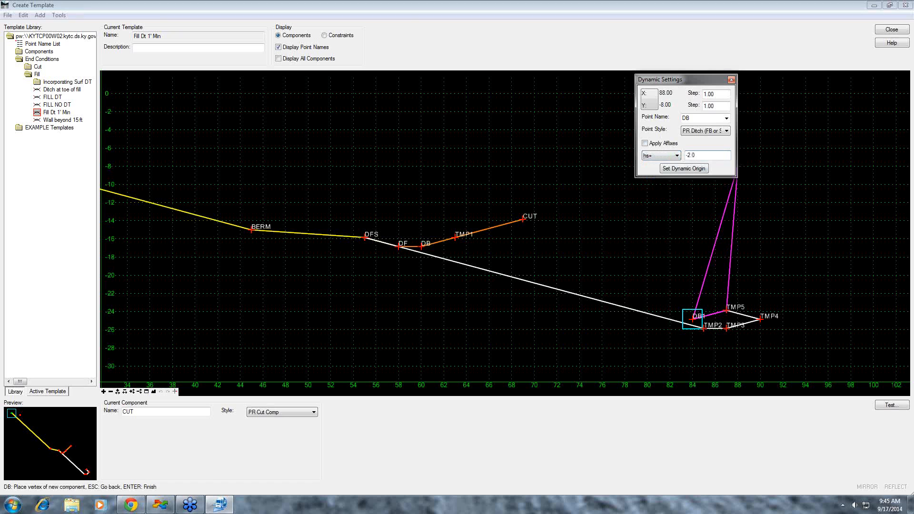
pyautogui.write('-2.0')
pyautogui.press('Return')
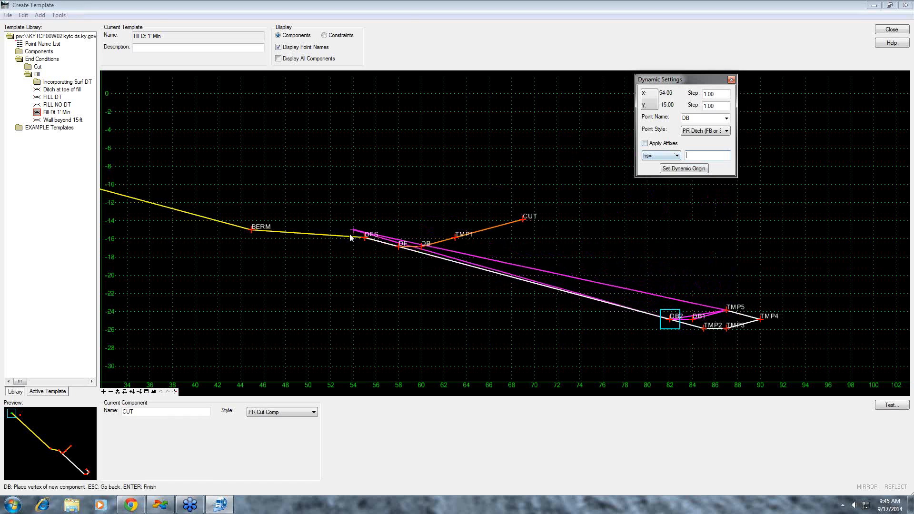
# - Place the constrained component's last vertex on DFS and finish the component
pyautogui.click(366, 239)
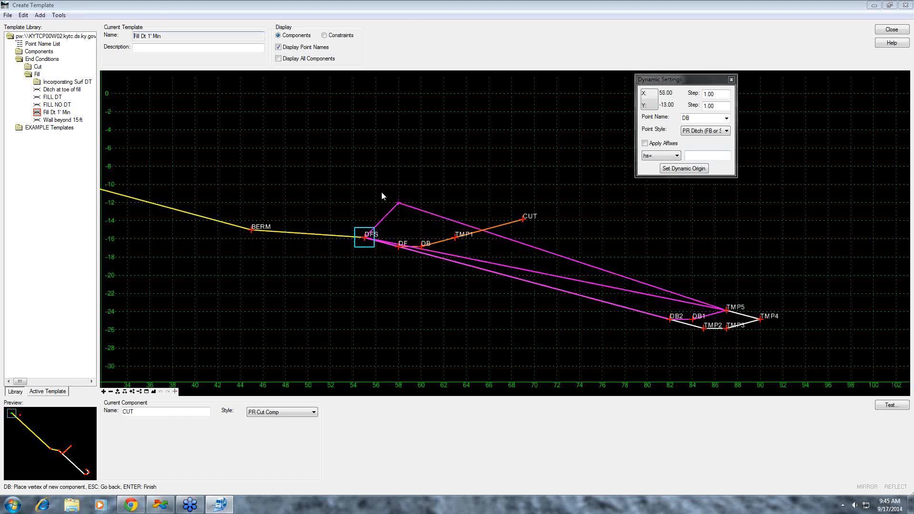
pyautogui.rightClick(408, 211)
pyautogui.click(408, 210)
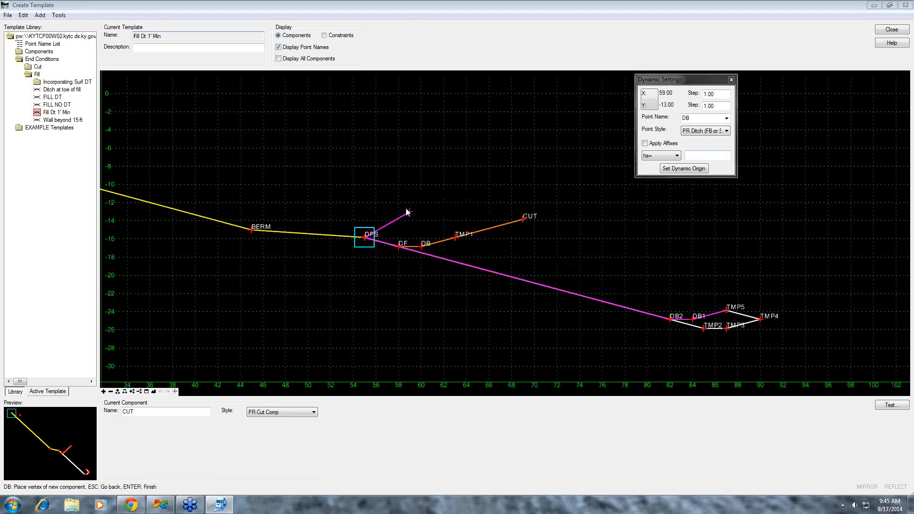
pyautogui.rightClick(378, 203)
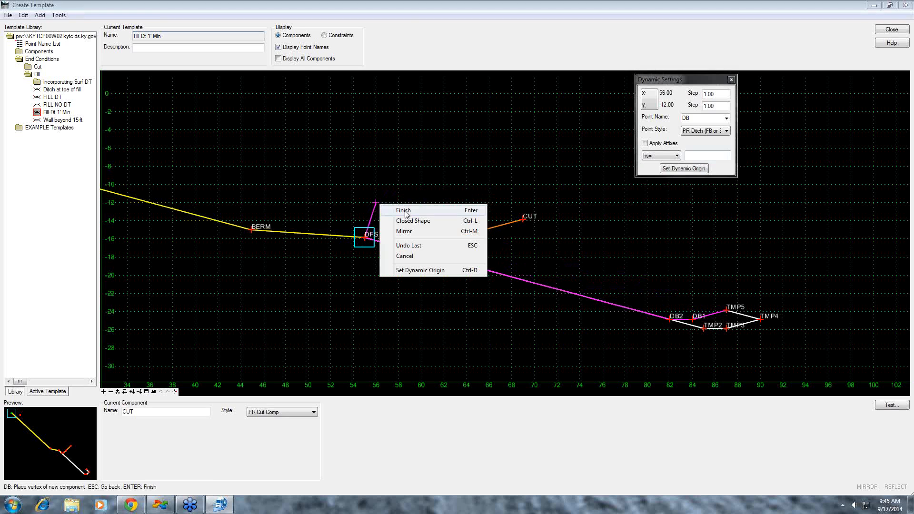
pyautogui.click(405, 211)
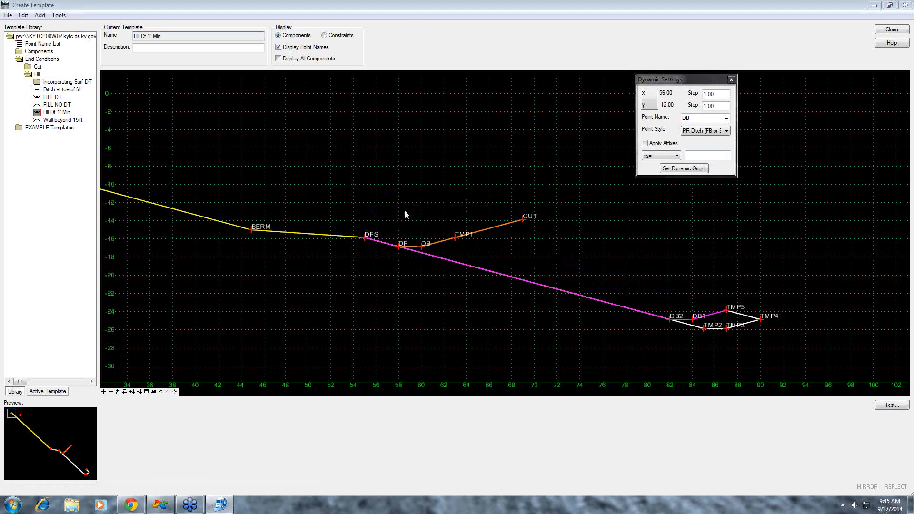
# - Rename point DB2 as DF1 and apply the change
pyautogui.doubleClick(670, 321)
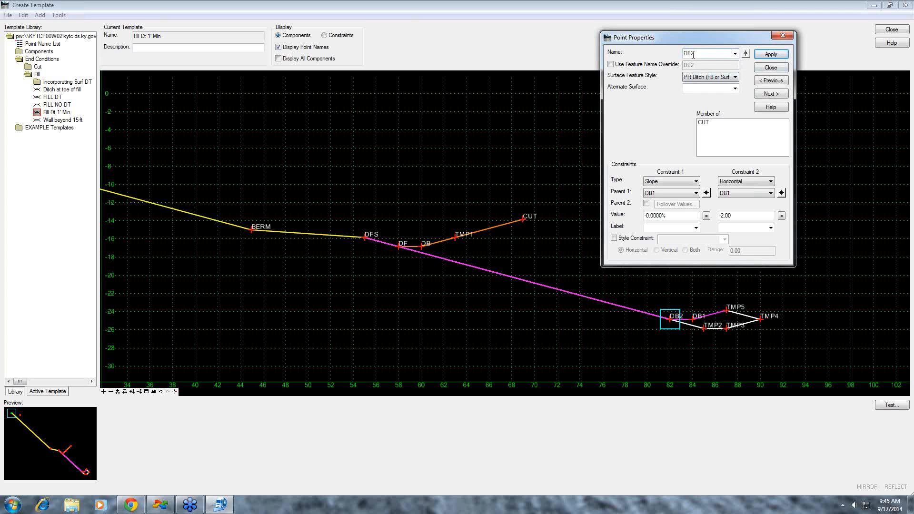
pyautogui.write('DF1')
pyautogui.click(778, 56)
pyautogui.click(776, 68)
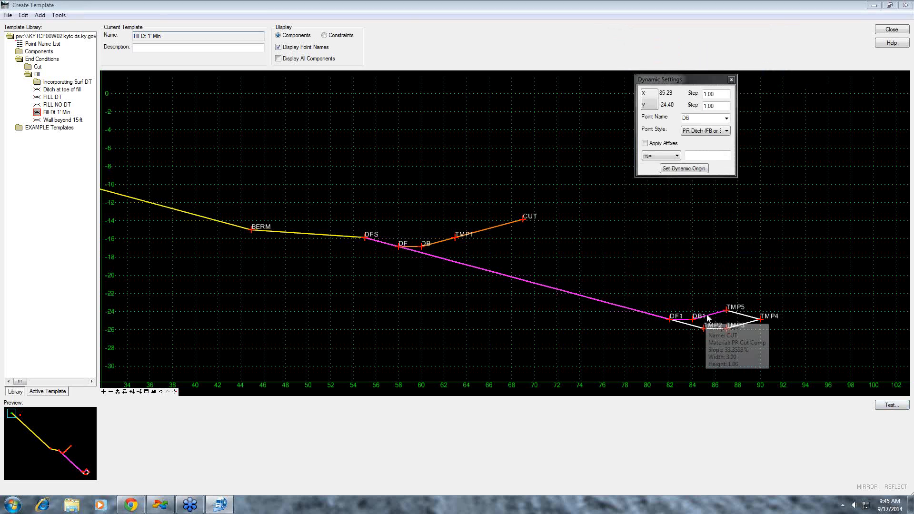
# - Set the parent component of the new constrained CUT component to TMP and apply it
pyautogui.doubleClick(478, 230)
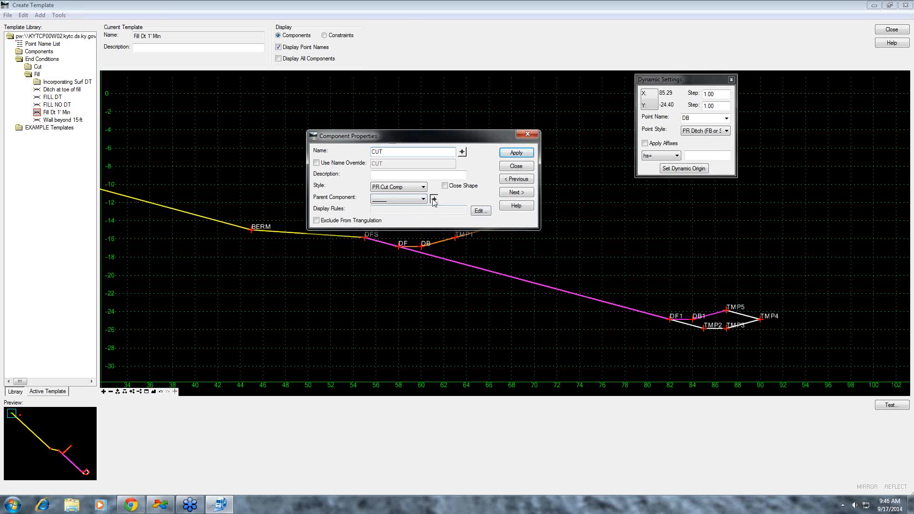
pyautogui.click(433, 198)
pyautogui.click(684, 326)
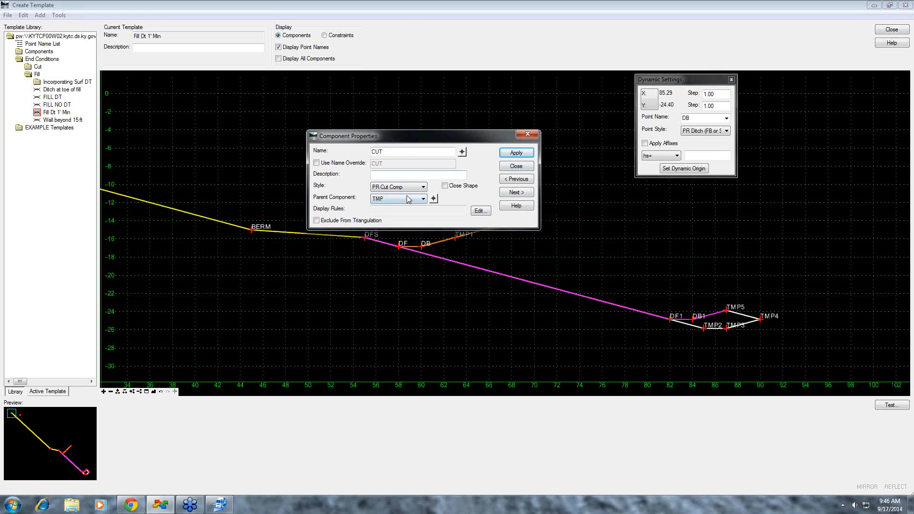
pyautogui.click(517, 153)
pyautogui.click(517, 166)
# - Test the end conditions against surface slopes of -5% and 5%, examine the ditch in both cases, and return to the template
pyautogui.click(890, 405)
pyautogui.click(868, 162)
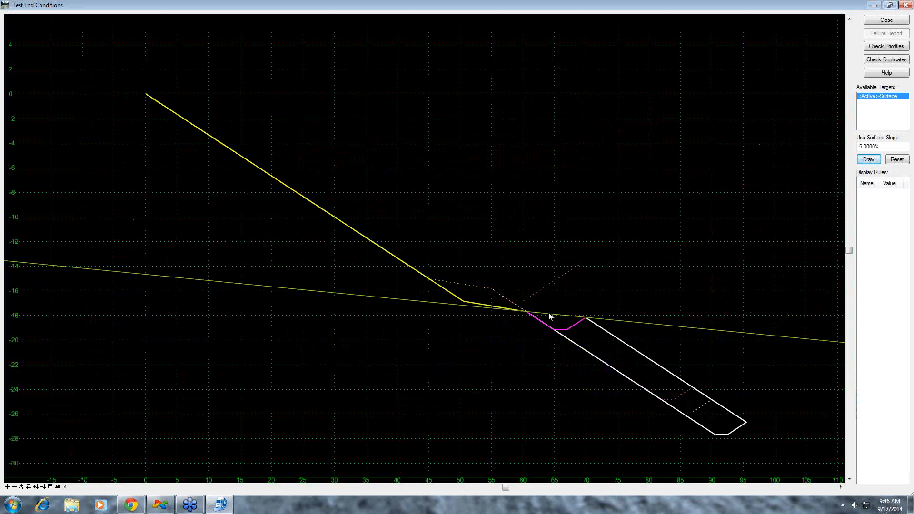
pyautogui.moveTo(881, 147); pyautogui.dragTo(855, 150)
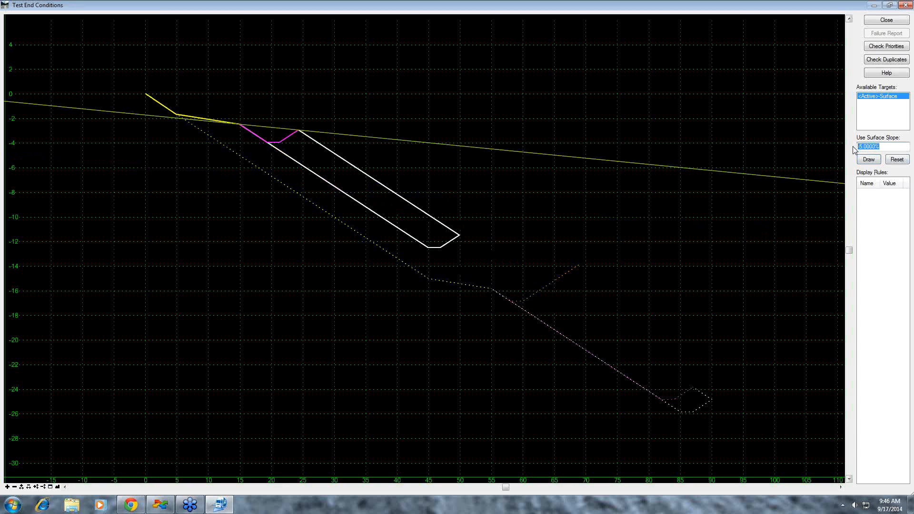
pyautogui.write('5%')
pyautogui.click(869, 159)
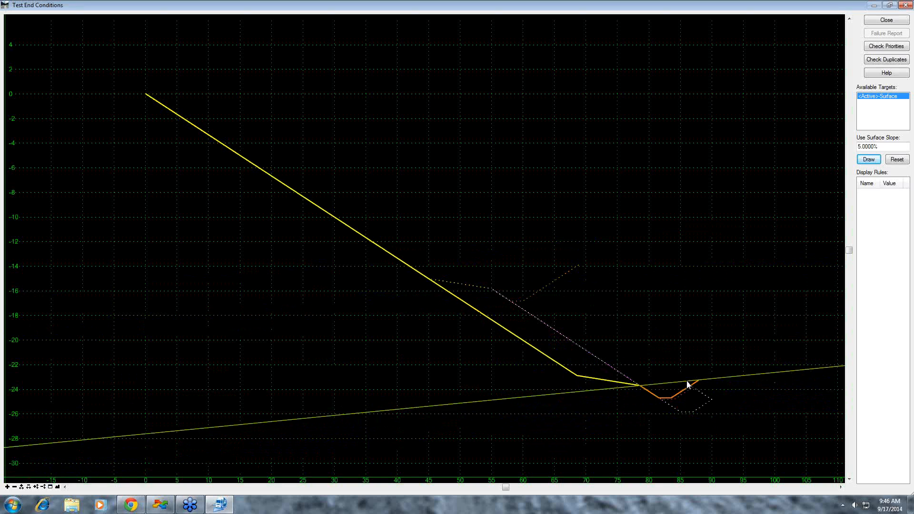
pyautogui.click(879, 22)
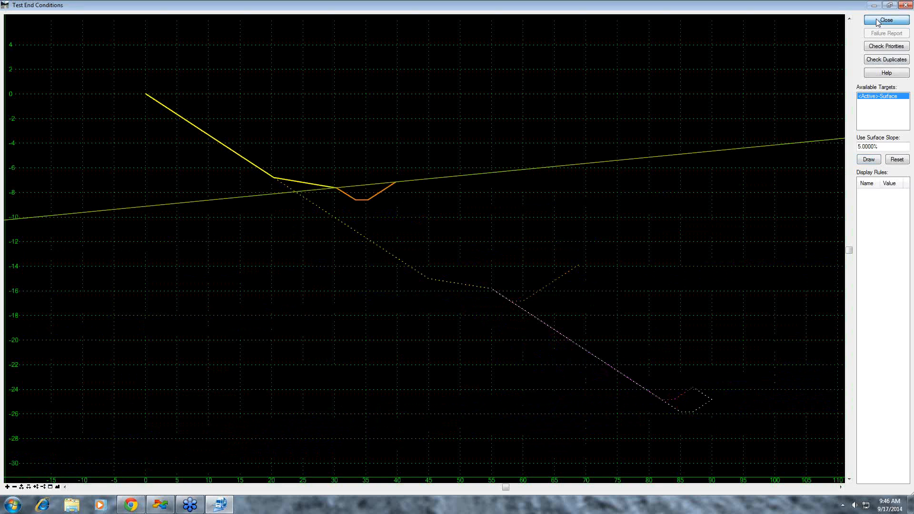
# - Turn on Do Not Construct for points TMP2 and TMP3 and apply each change
pyautogui.doubleClick(704, 328)
pyautogui.click(614, 149)
pyautogui.click(771, 54)
pyautogui.click(771, 68)
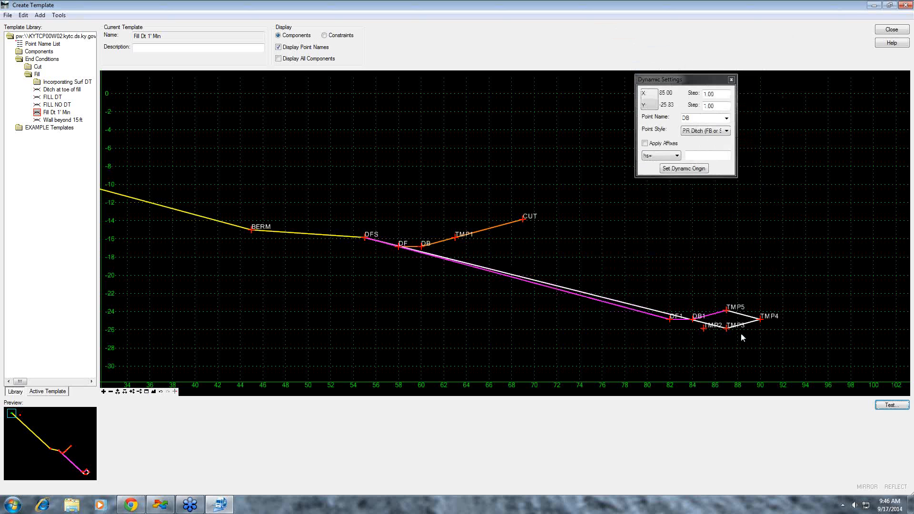
pyautogui.doubleClick(726, 328)
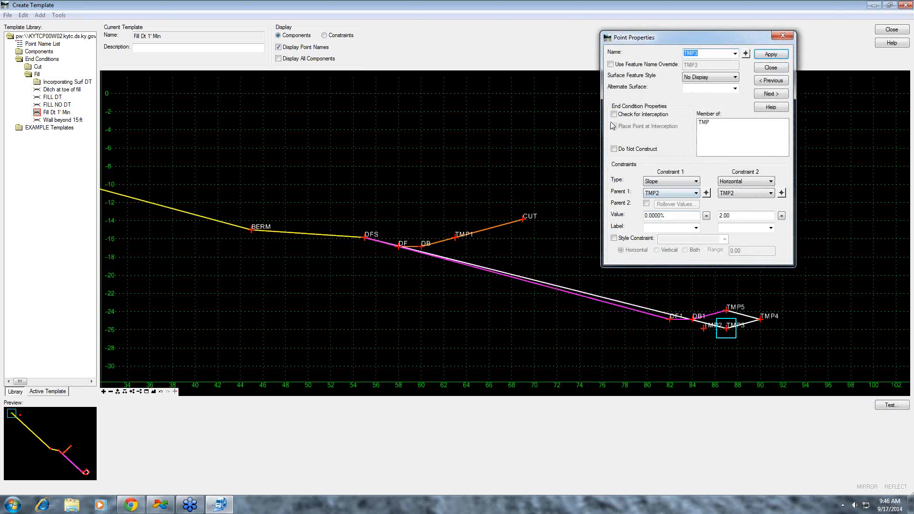
pyautogui.click(615, 150)
pyautogui.click(771, 54)
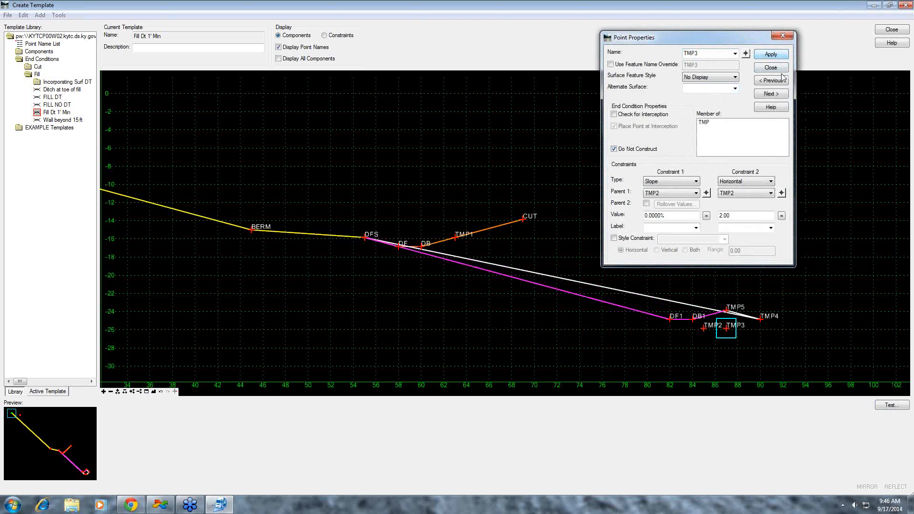
pyautogui.click(781, 69)
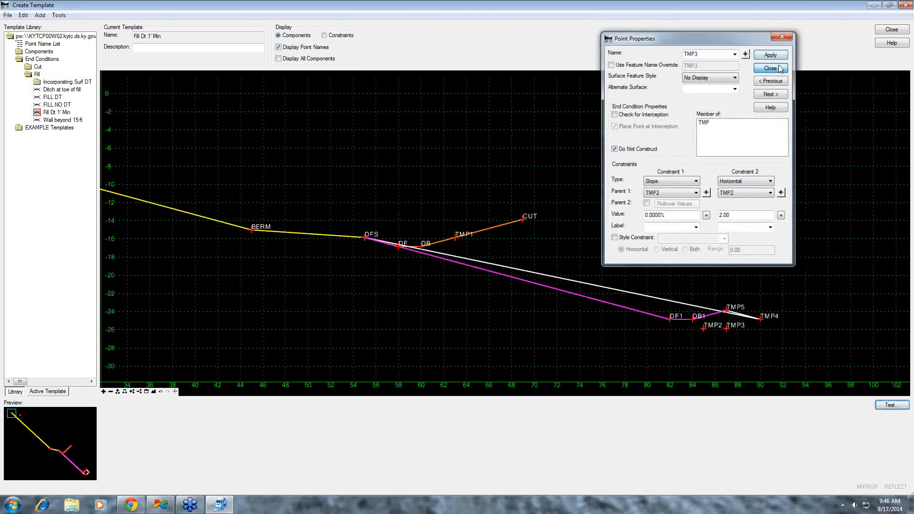
# - Turn on Do Not Construct for points TMP4 and TMP5 and apply each change
pyautogui.doubleClick(761, 319)
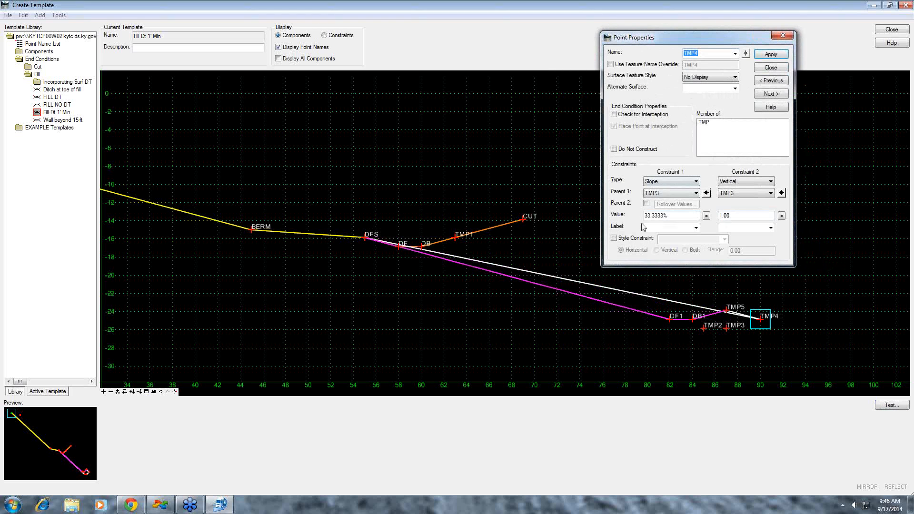
pyautogui.click(615, 150)
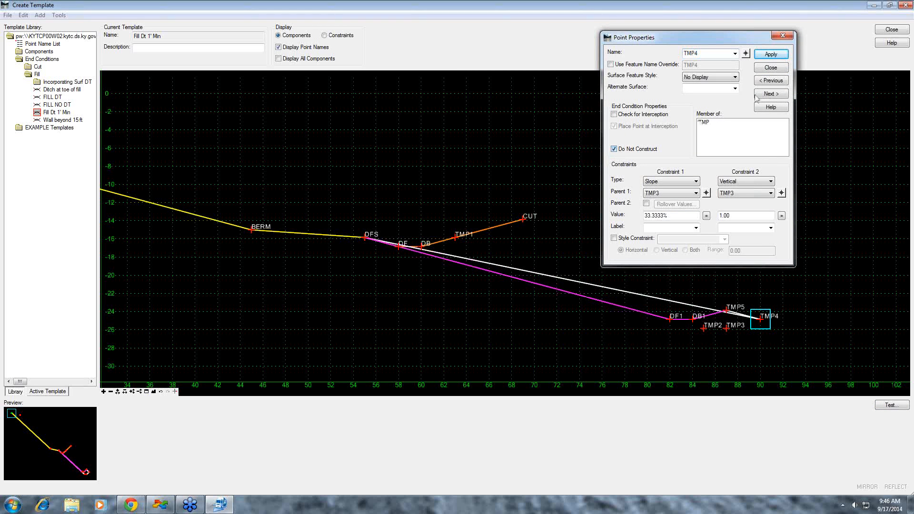
pyautogui.click(771, 54)
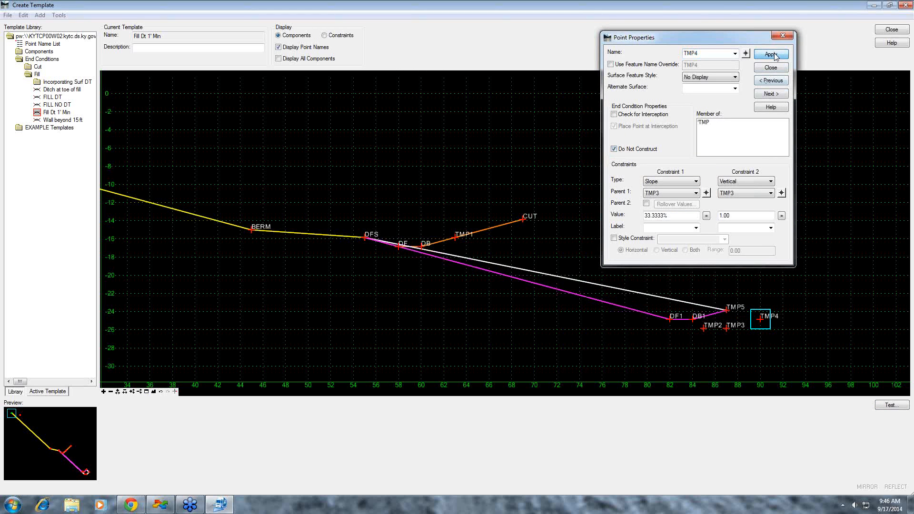
pyautogui.click(746, 54)
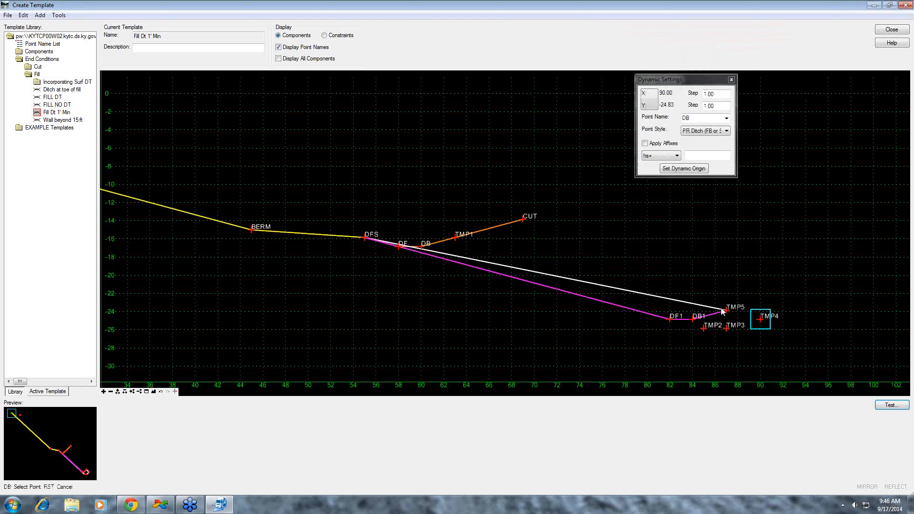
pyautogui.click(727, 310)
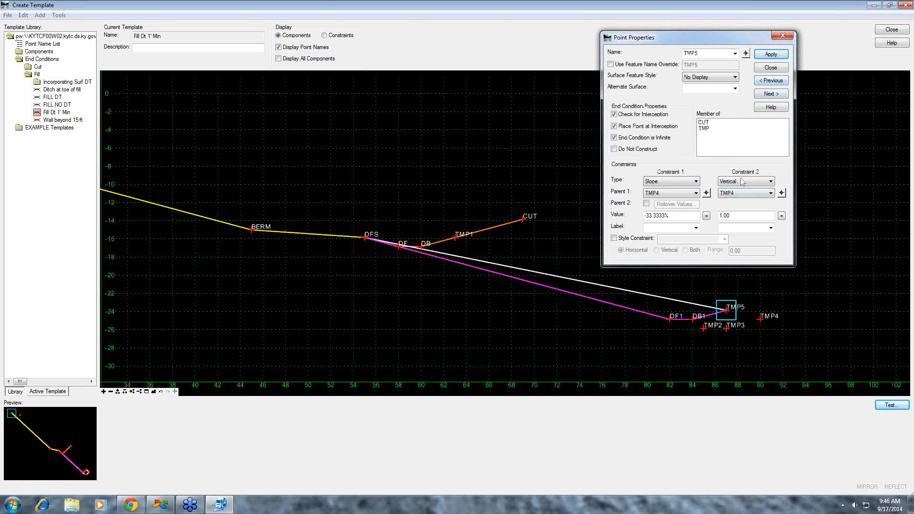
pyautogui.click(622, 149)
pyautogui.click(772, 55)
pyautogui.click(771, 67)
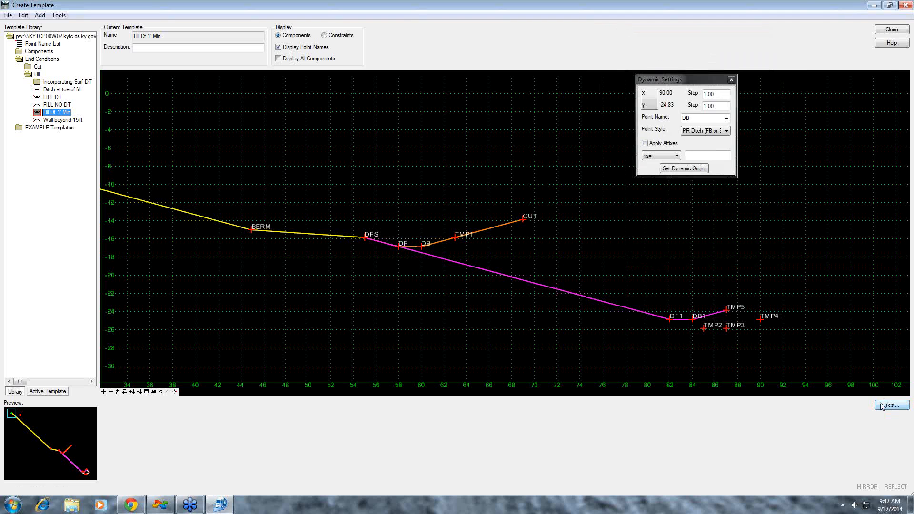
# - Test the end conditions again with a -5% surface slope and examine the negative-slope ditch up close
pyautogui.click(891, 405)
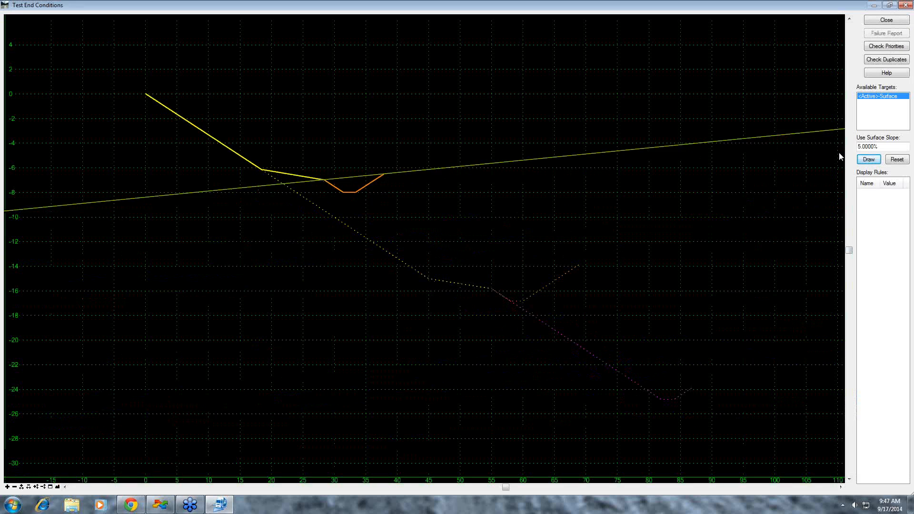
pyautogui.click(858, 146)
pyautogui.write('-')
pyautogui.click(870, 160)
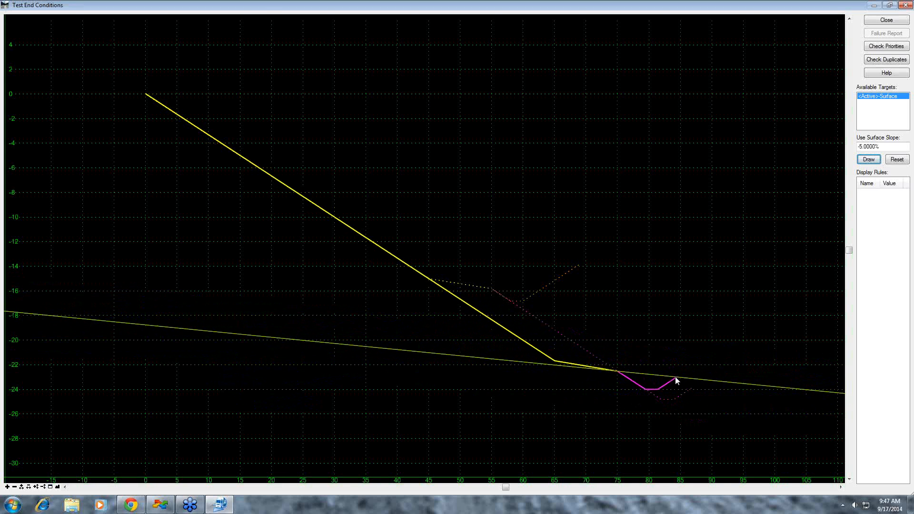
pyautogui.scroll(1, 676, 381)
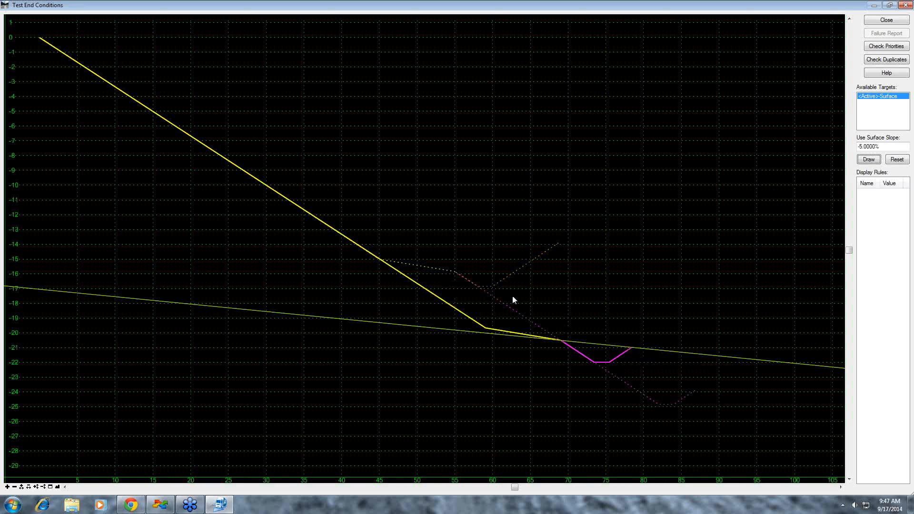
# - Close the end condition test and exit the template editor
pyautogui.click(887, 21)
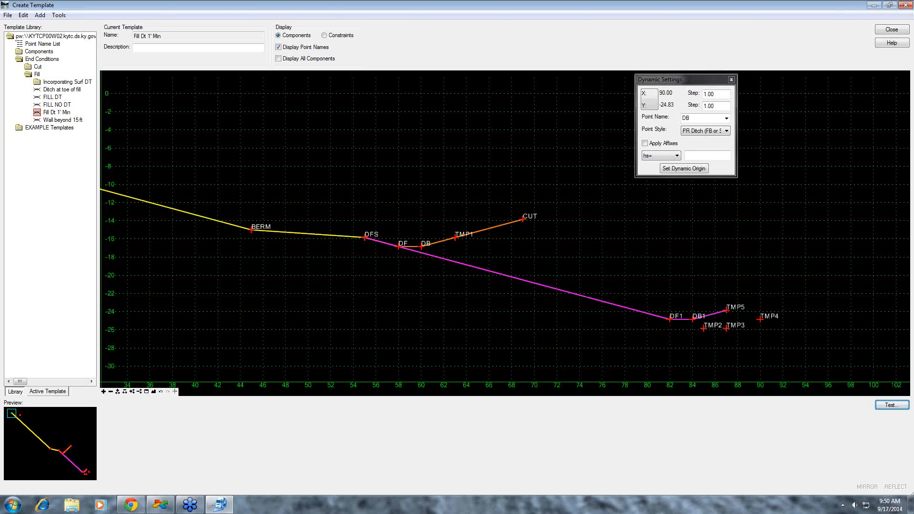
pyautogui.click(892, 29)
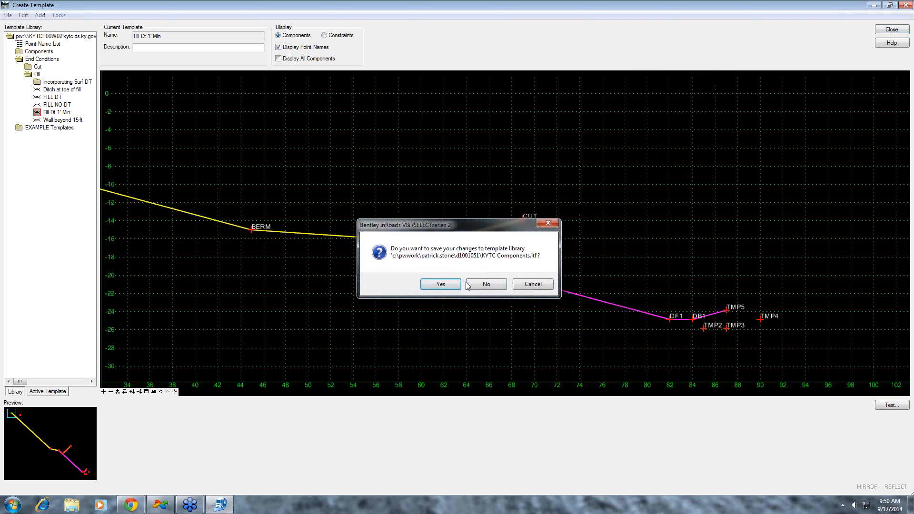